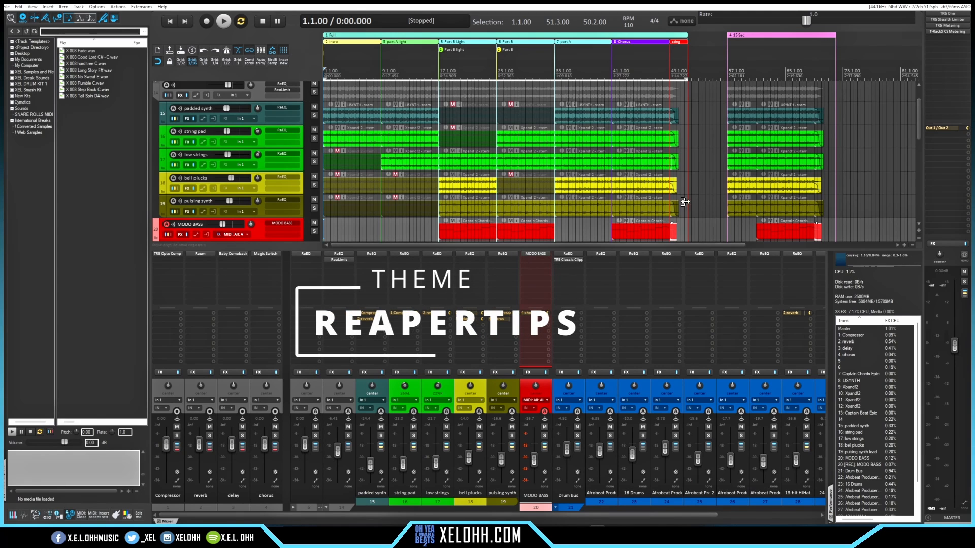
- Select the 15 Sec region, play it back and look through all the project's tracks
{"action": "left_click", "coordinate": [749, 36]}
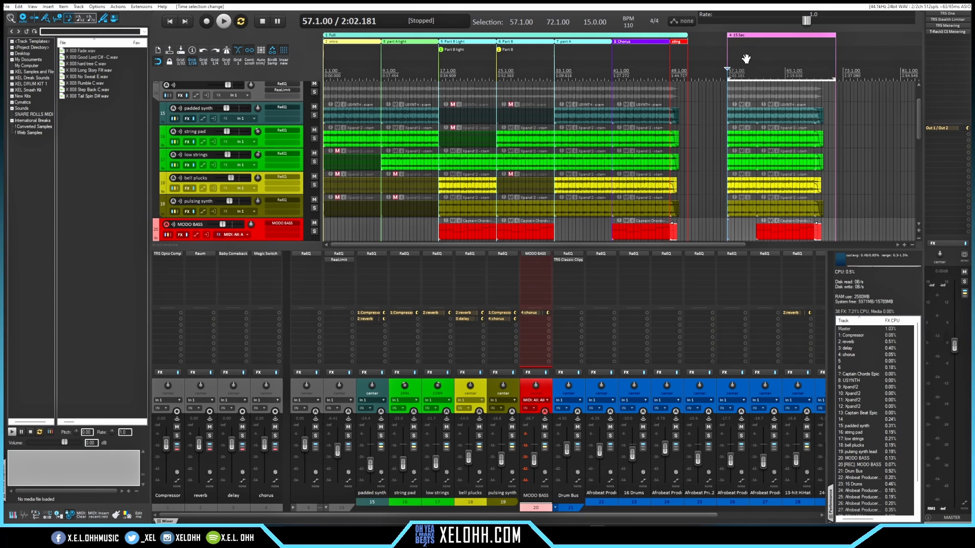
{"action": "key", "text": "space"}
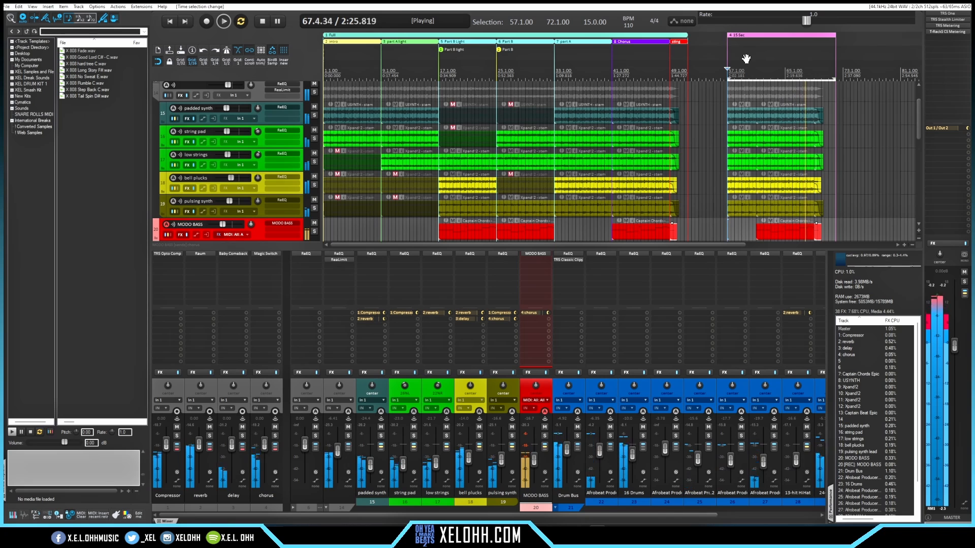
{"action": "scroll", "coordinate": [706, 123], "scroll_direction": "down", "scroll_amount": 6}
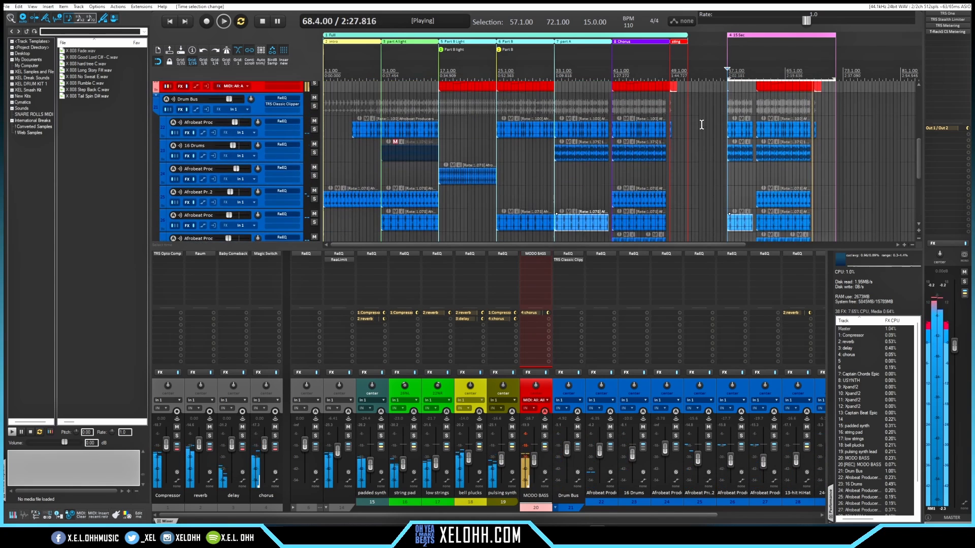
{"action": "scroll", "coordinate": [701, 124], "scroll_direction": "down", "scroll_amount": 5}
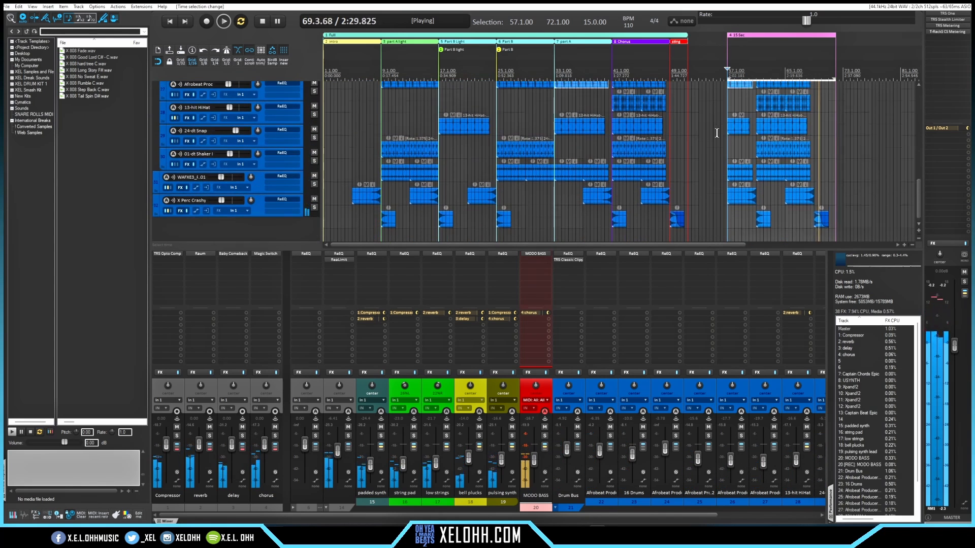
{"action": "scroll", "coordinate": [705, 124], "scroll_direction": "up", "scroll_amount": 8}
{"action": "scroll", "coordinate": [702, 119], "scroll_direction": "up", "scroll_amount": 5}
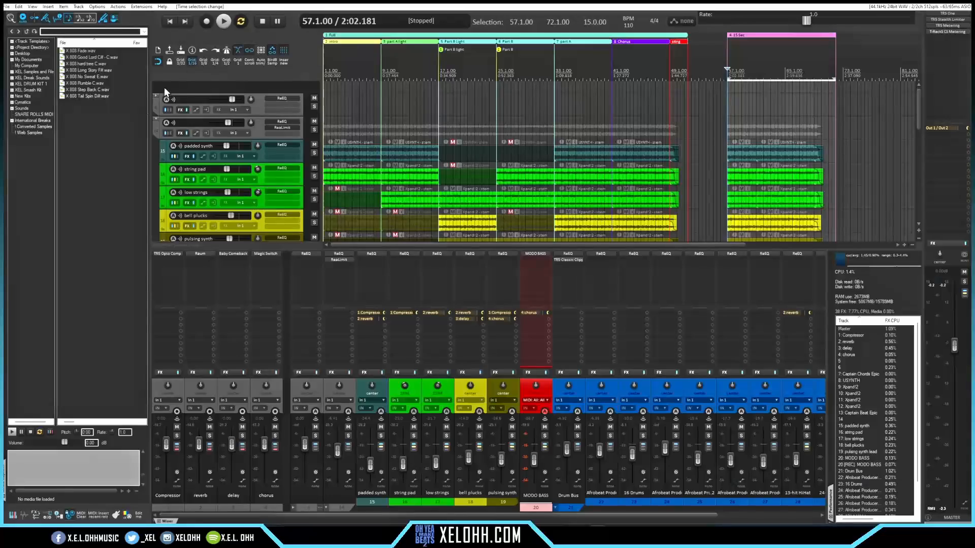
- Review the Consolidate Tracks settings and close them without processing
{"action": "left_click", "coordinate": [6, 7]}
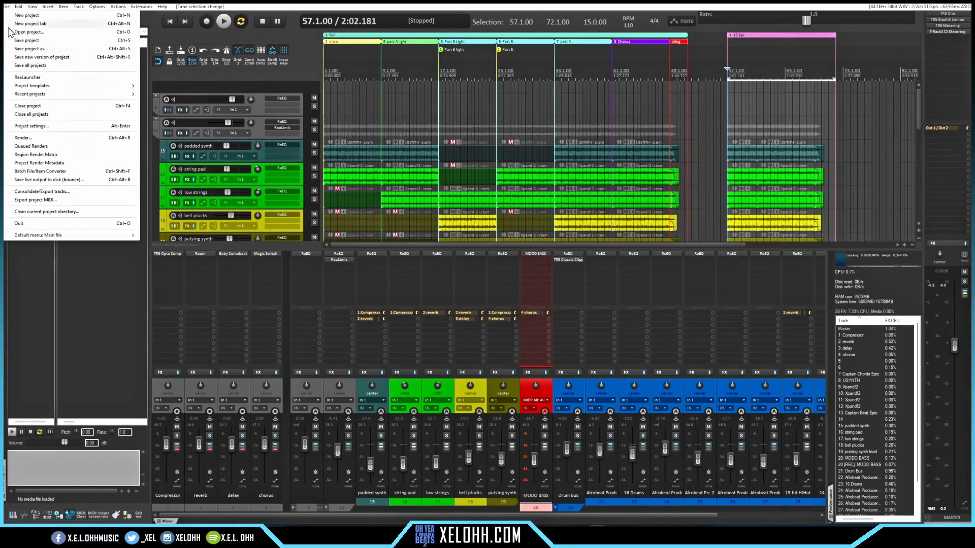
{"action": "left_click", "coordinate": [46, 191]}
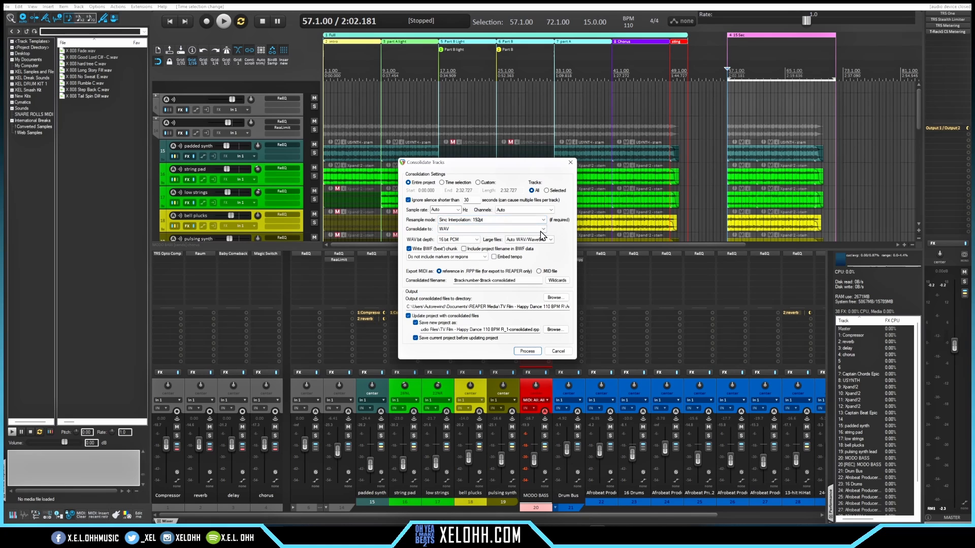
{"action": "left_click", "coordinate": [571, 162]}
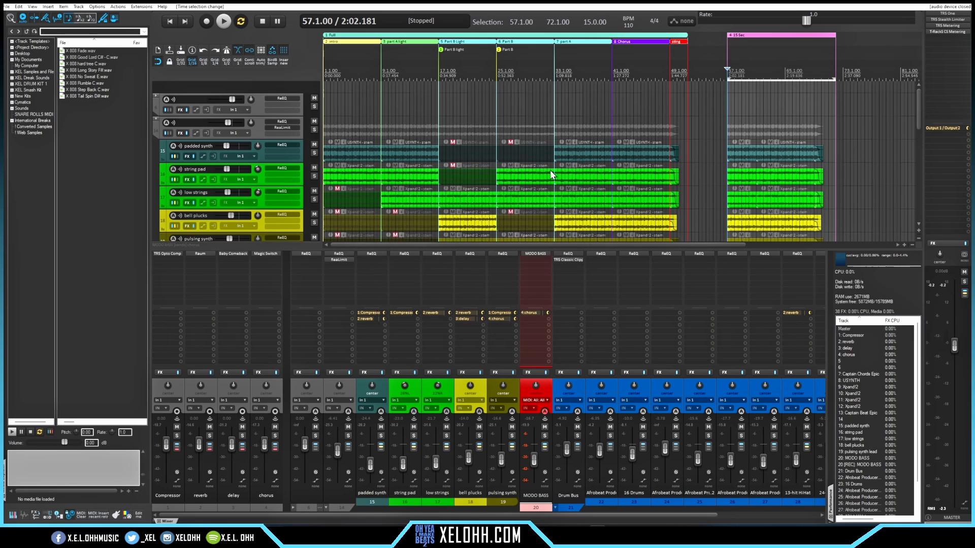
- Open the Render to File settings and examine the available render sources
{"action": "left_click", "coordinate": [6, 7]}
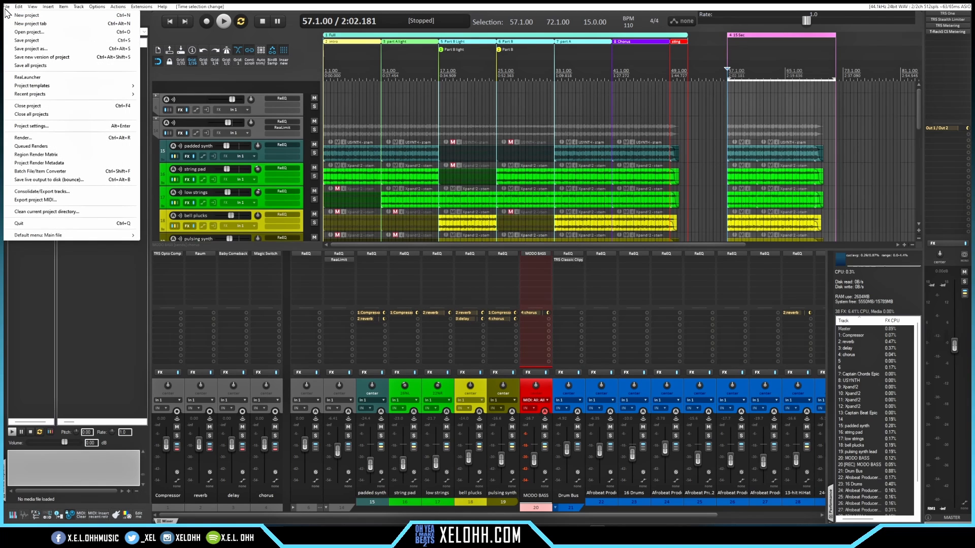
{"action": "left_click", "coordinate": [34, 138]}
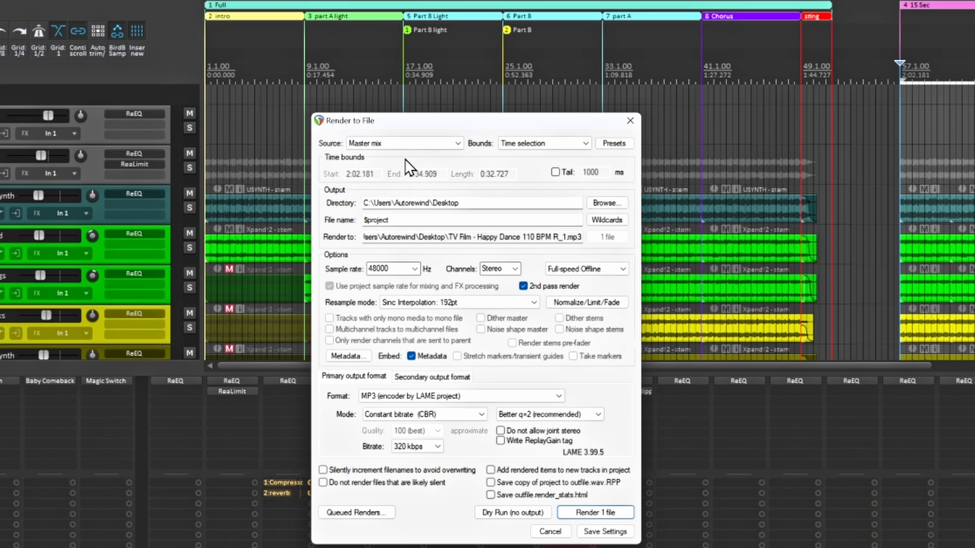
{"action": "left_click", "coordinate": [453, 143]}
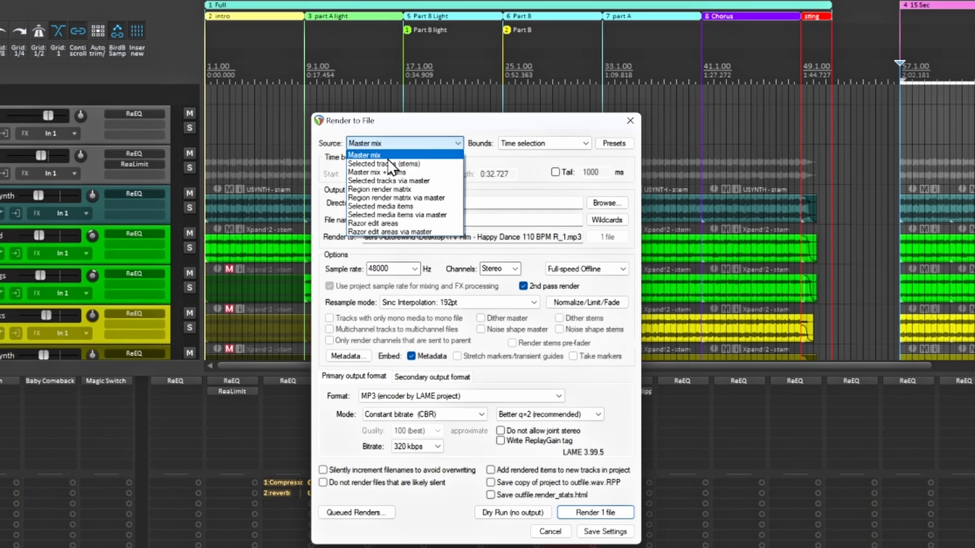
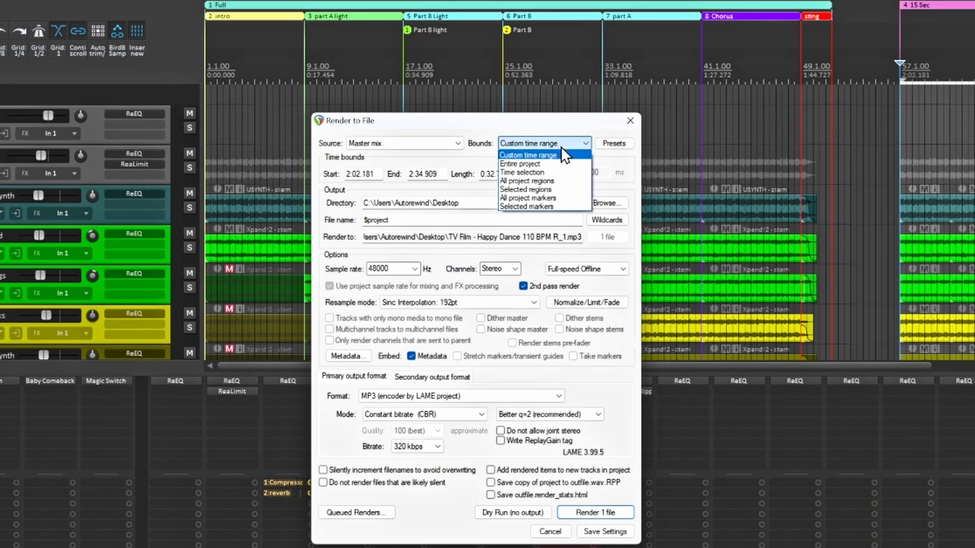
- Try Entire project as the render bounds and set the bounds back to Time selection
{"action": "left_click", "coordinate": [539, 163]}
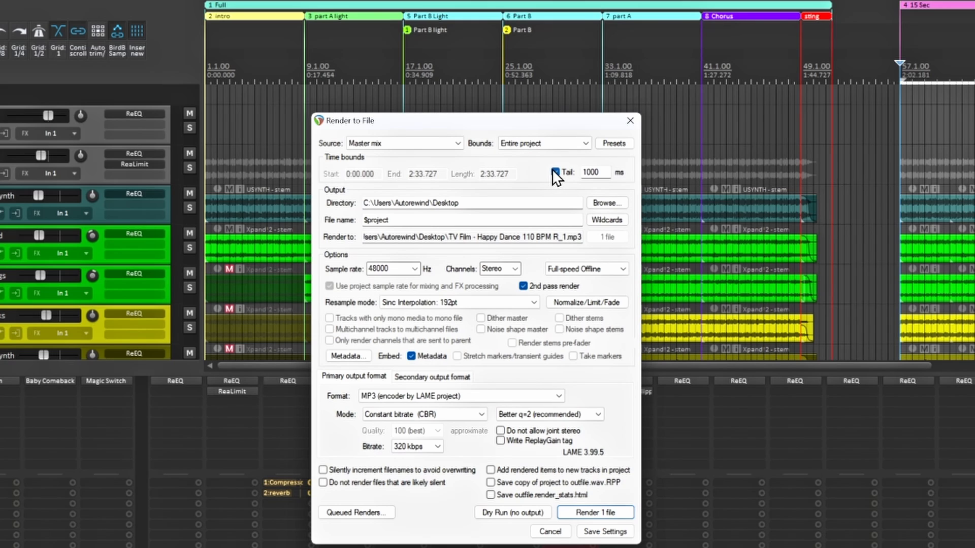
{"action": "left_click", "coordinate": [538, 143]}
{"action": "left_click", "coordinate": [526, 169]}
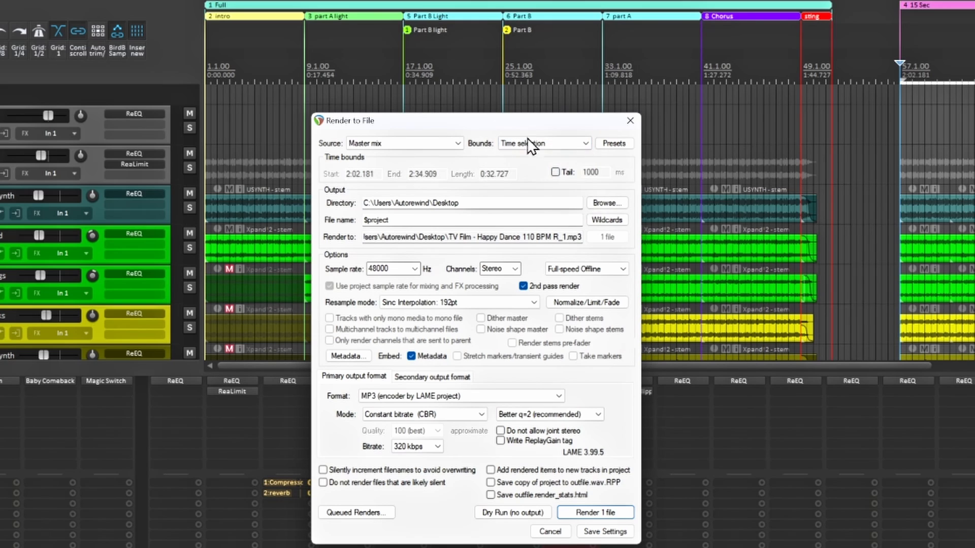
{"action": "left_click", "coordinate": [586, 150]}
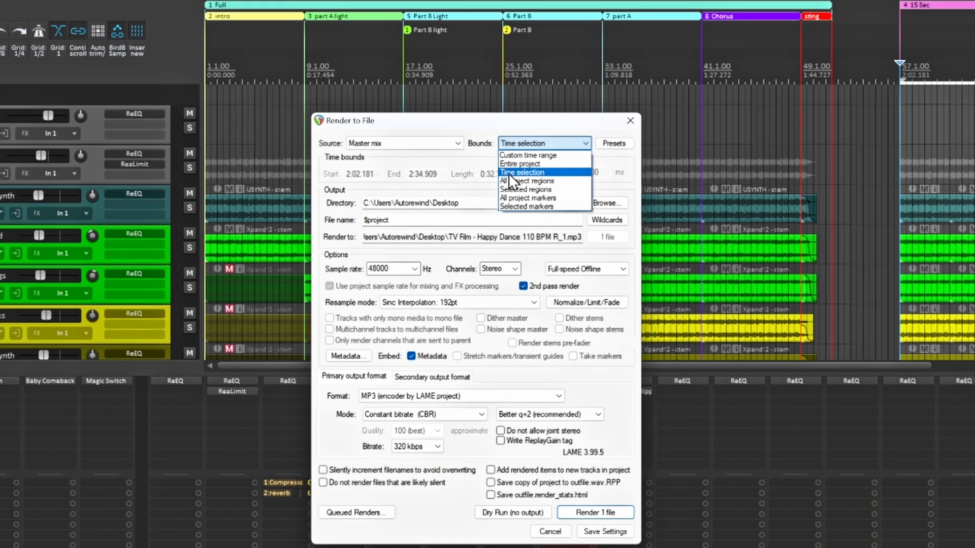
{"action": "left_click", "coordinate": [547, 172]}
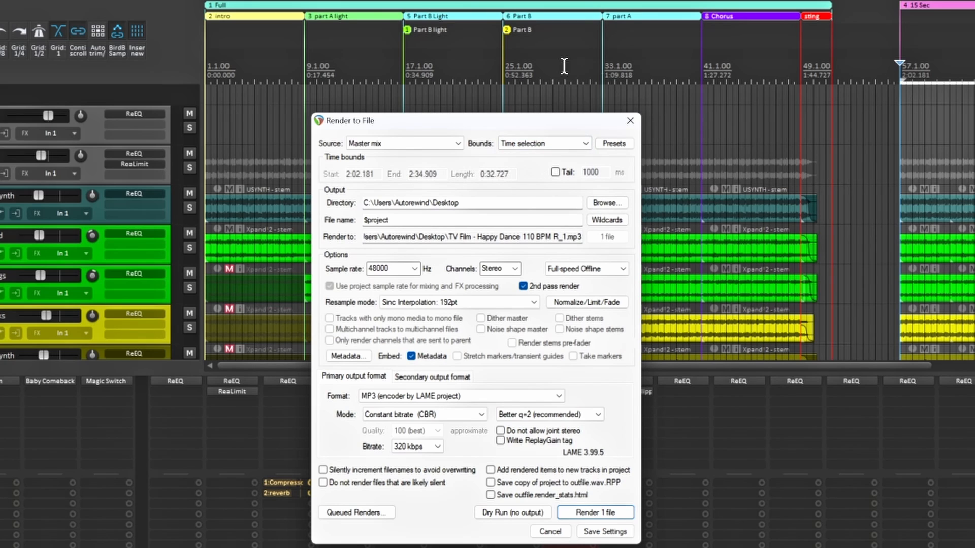
- Make the Full region the time selection for the render
{"action": "left_click", "coordinate": [505, 4]}
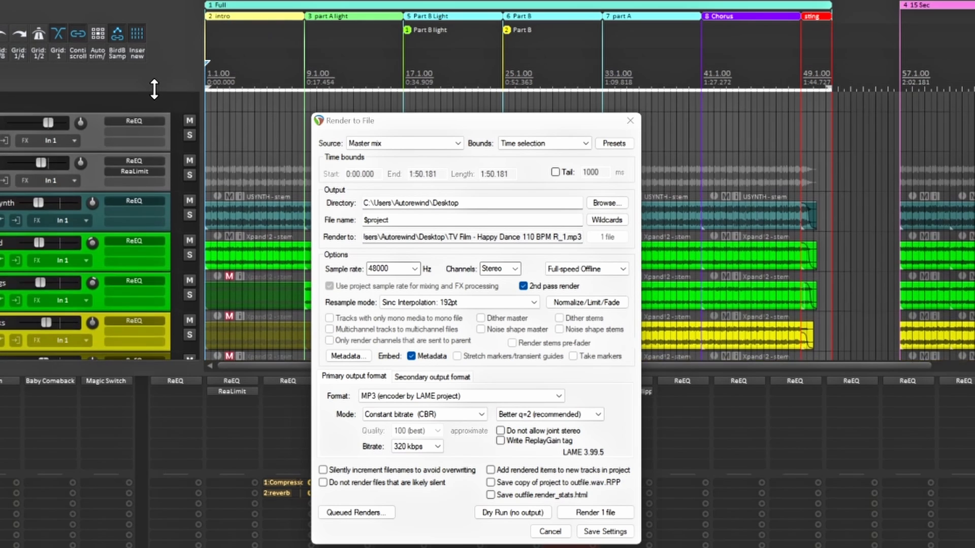
{"action": "left_click_drag", "start_coordinate": [157, 82], "coordinate": [170, 3]}
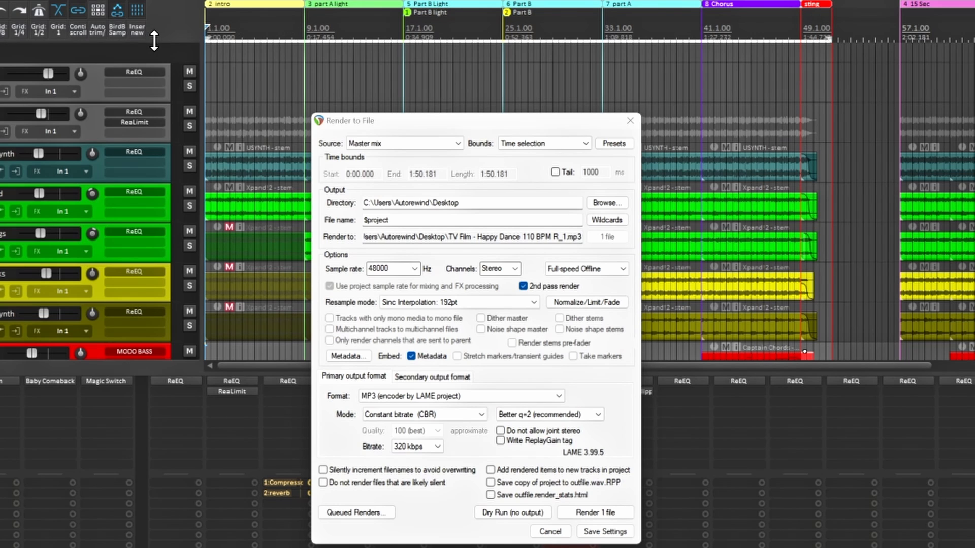
{"action": "left_click_drag", "start_coordinate": [154, 41], "coordinate": [154, 83]}
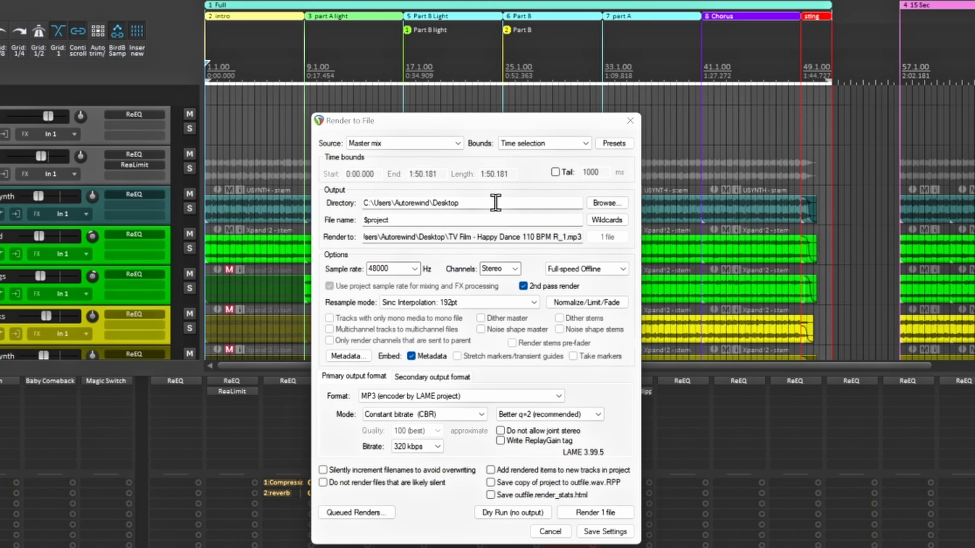
- Set the render output directory to a Happy Dance folder on the Desktop
{"action": "left_click", "coordinate": [620, 204]}
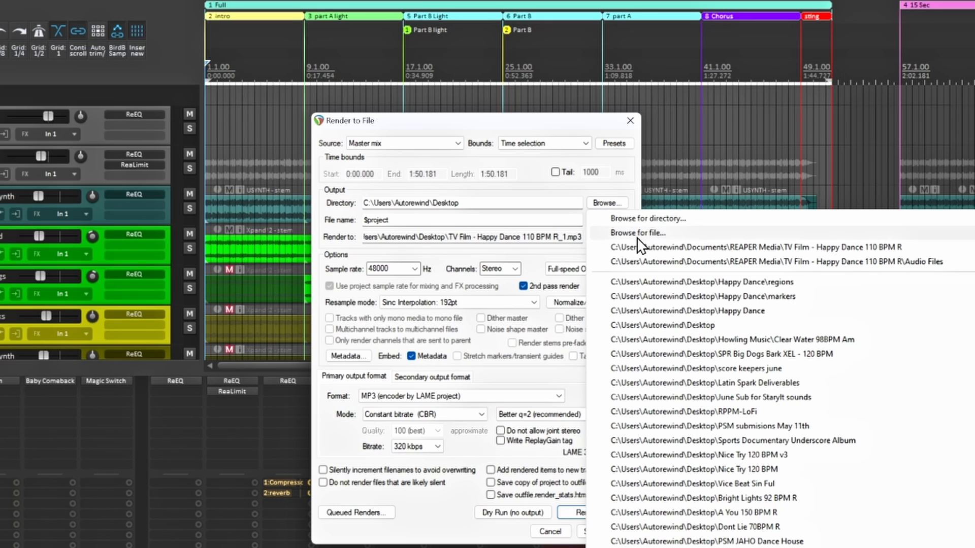
{"action": "left_click", "coordinate": [507, 206]}
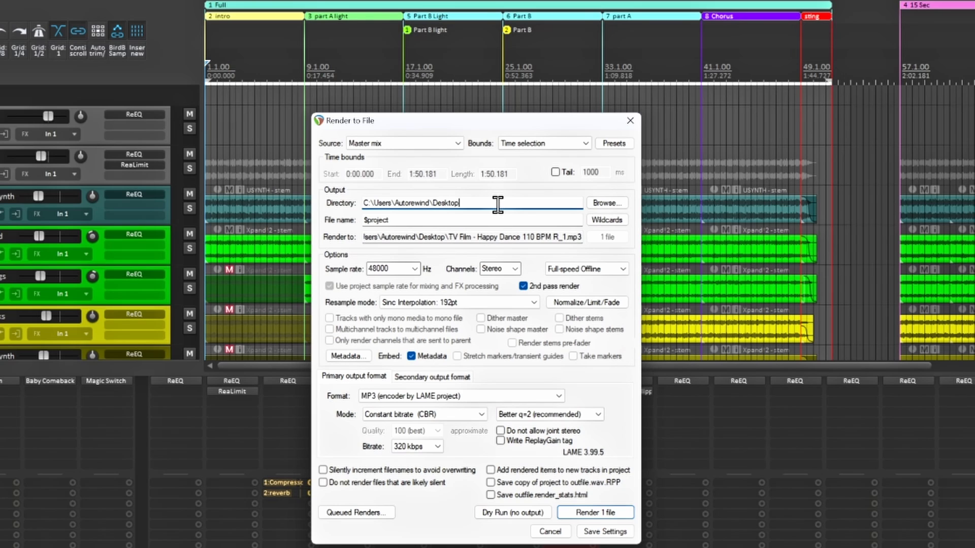
{"action": "type", "text": "\\"}
{"action": "type", "text": "Hap"}
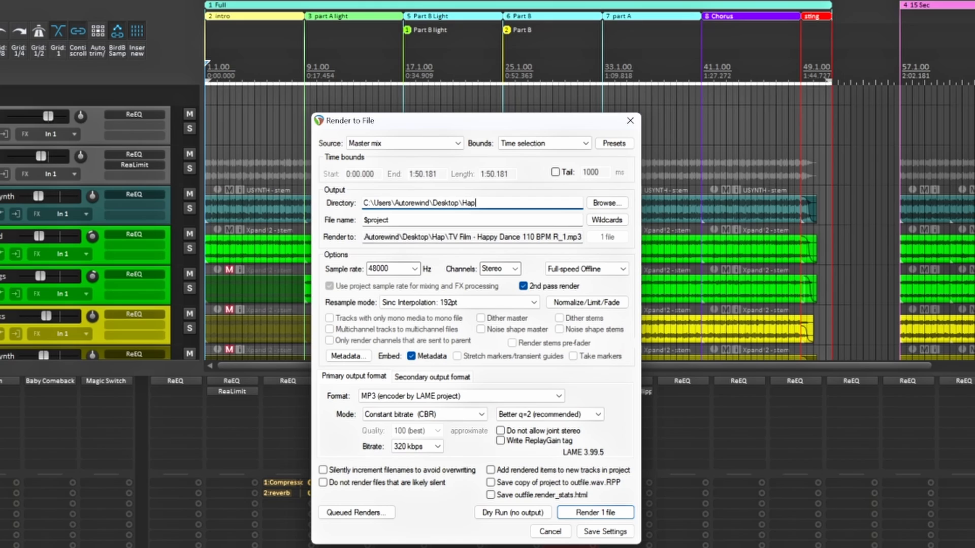
{"action": "type", "text": "py Dance"}
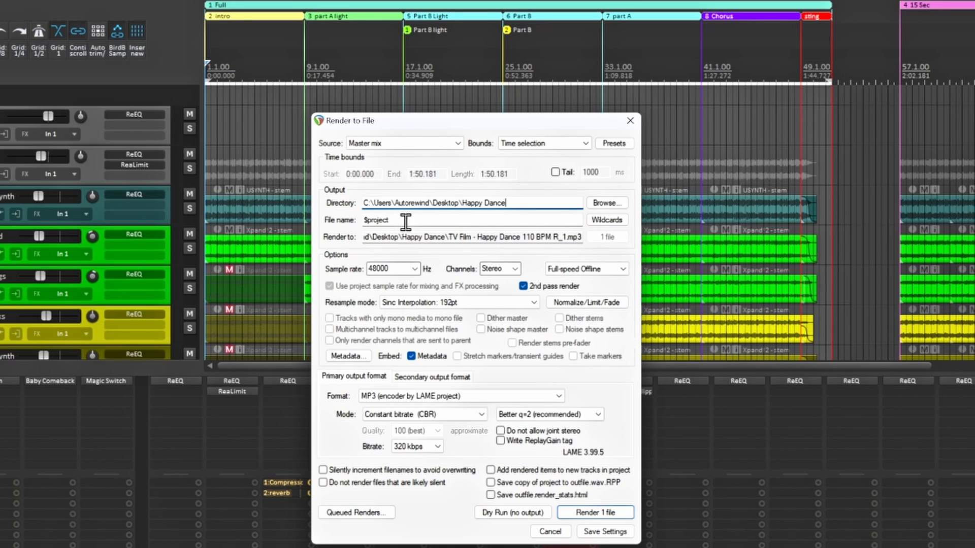
- Replace the $project file name of the render with Happy Dance
{"action": "left_click_drag", "start_coordinate": [402, 221], "coordinate": [359, 215]}
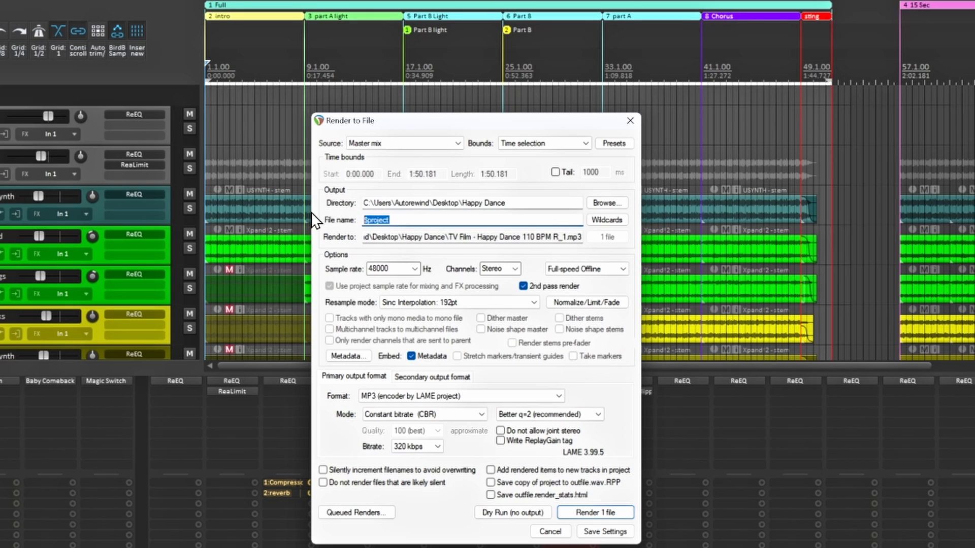
{"action": "type", "text": "Happ"}
{"action": "type", "text": "y"}
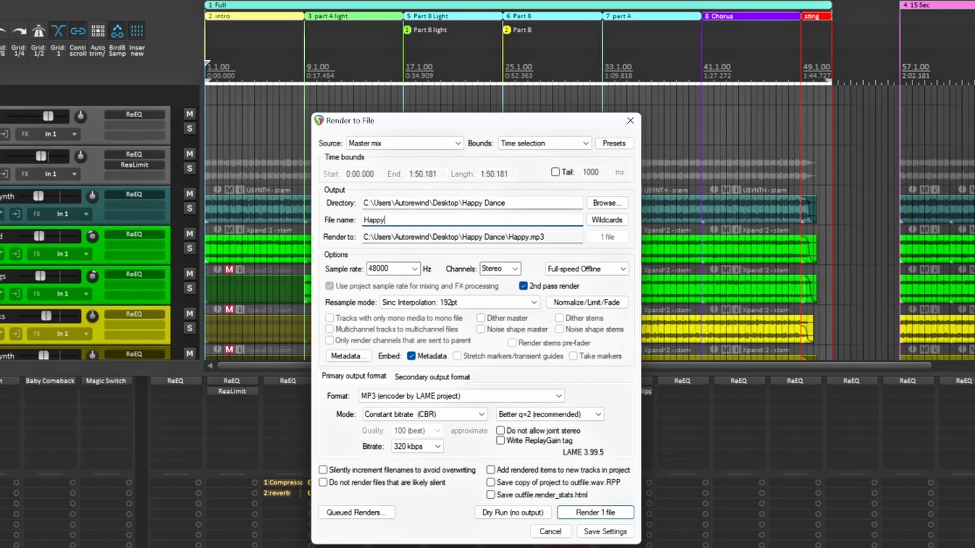
{"action": "type", "text": " Dance"}
- Add the $tempo wildcard to the render file name, separated by a hyphen, as "Happy Dance - $tempo"
{"action": "left_click", "coordinate": [610, 220]}
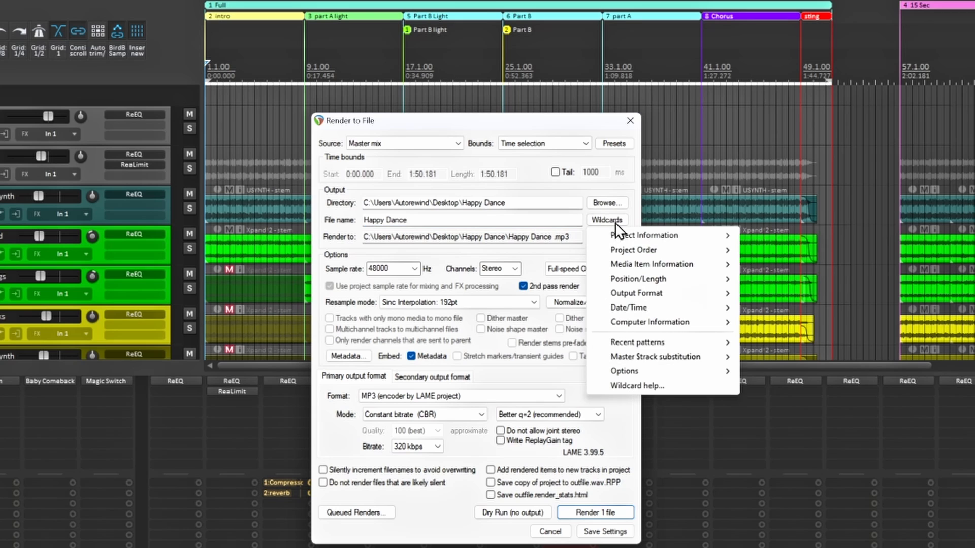
{"action": "mouse_move", "coordinate": [635, 237]}
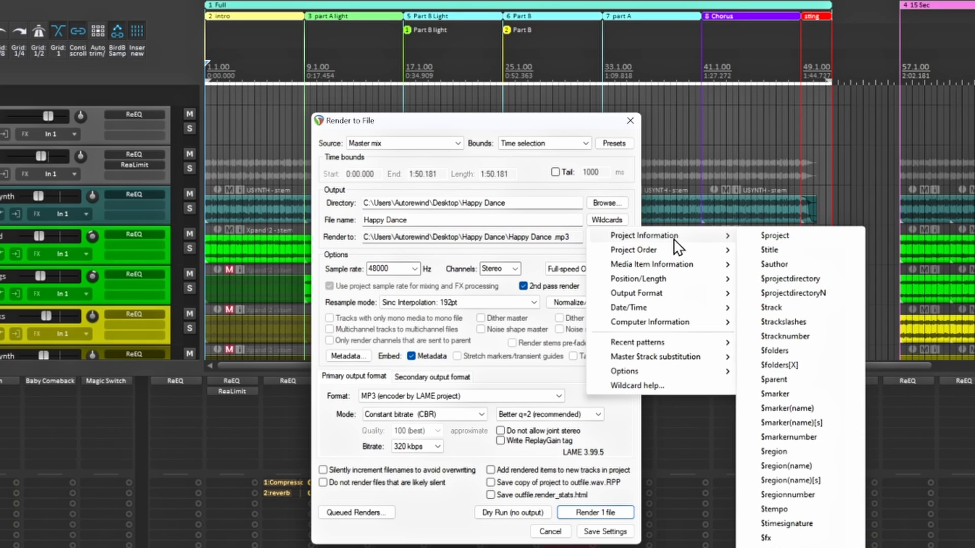
{"action": "mouse_move", "coordinate": [662, 253]}
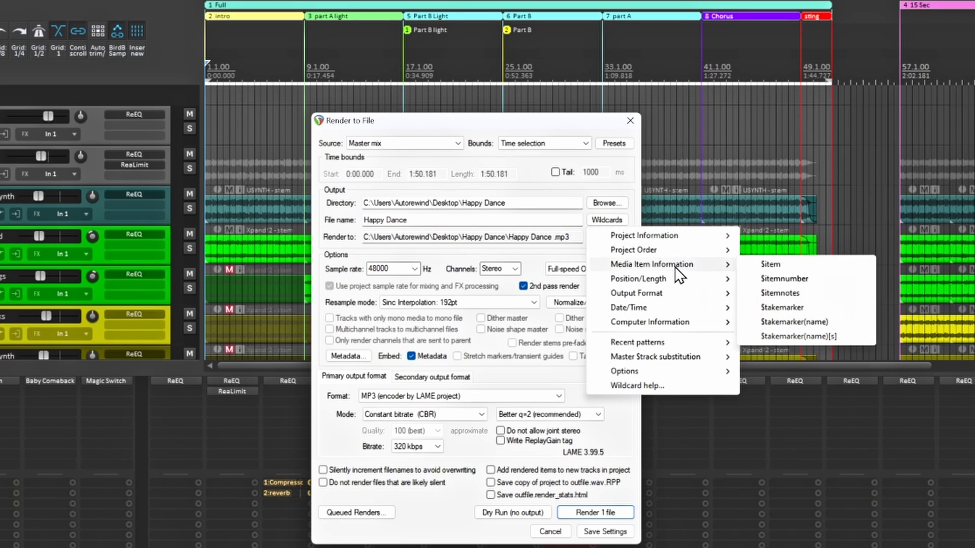
{"action": "mouse_move", "coordinate": [646, 297]}
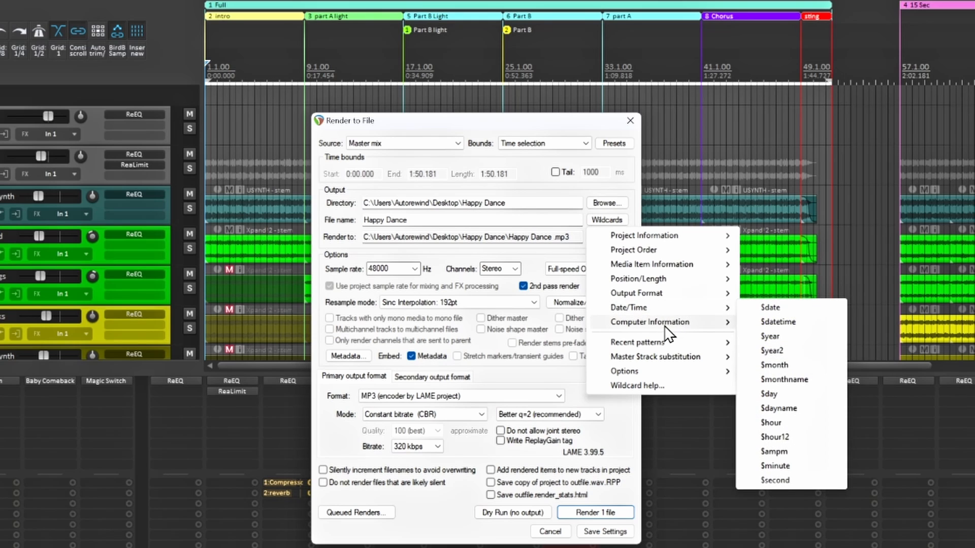
{"action": "mouse_move", "coordinate": [692, 322]}
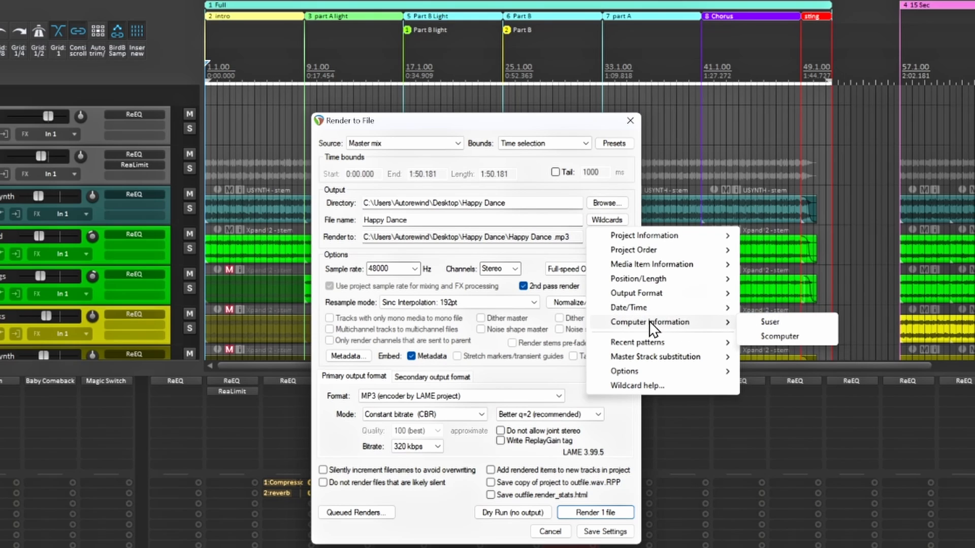
{"action": "mouse_move", "coordinate": [699, 374]}
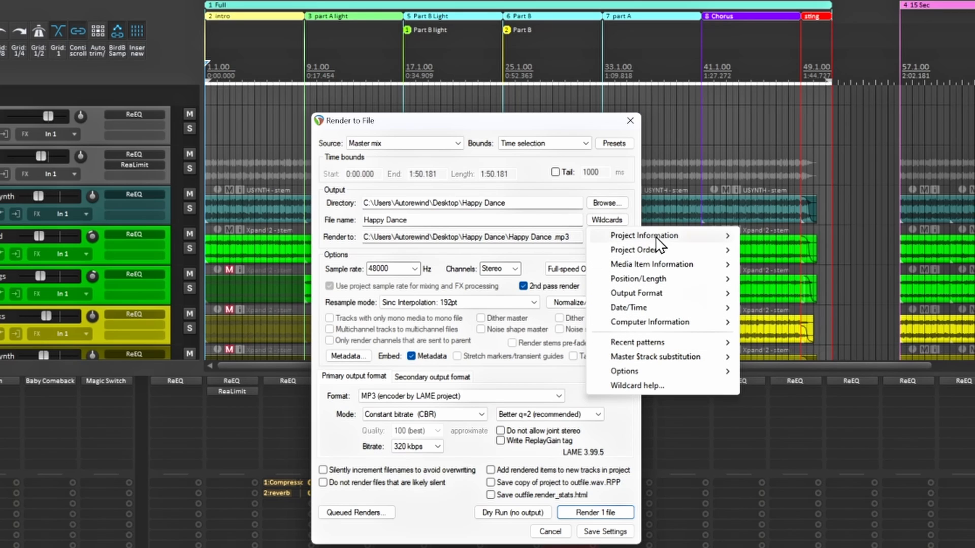
{"action": "mouse_move", "coordinate": [672, 233]}
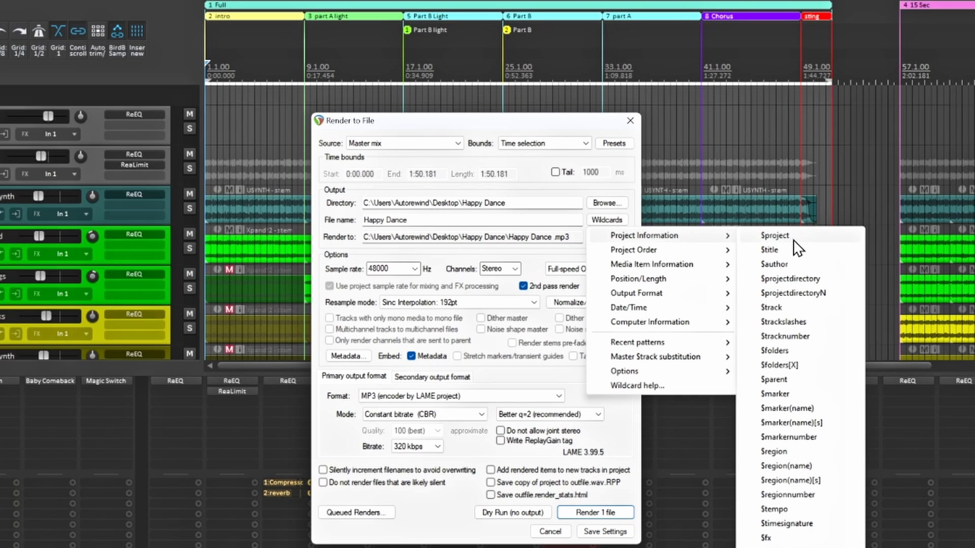
{"action": "left_click", "coordinate": [779, 509]}
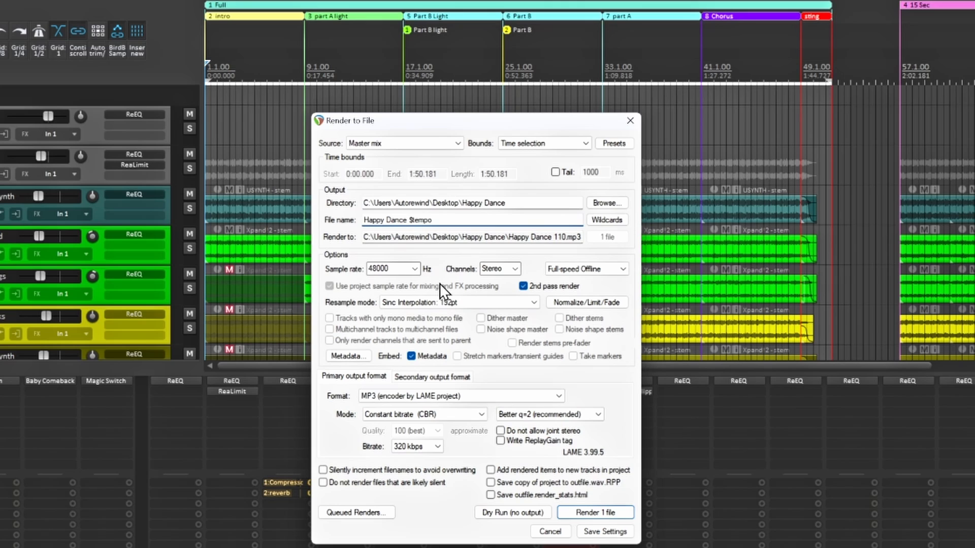
{"action": "type", "text": "-"}
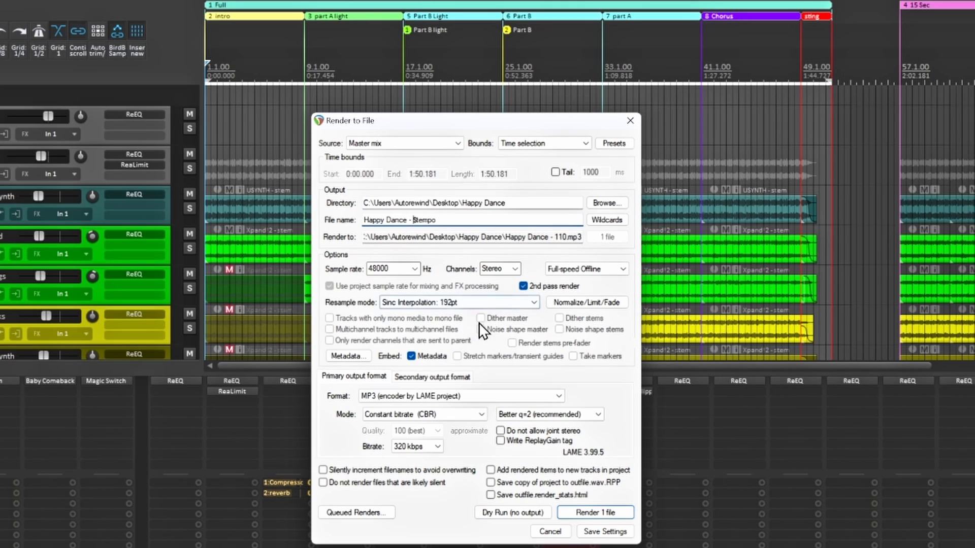
{"action": "left_click", "coordinate": [453, 221]}
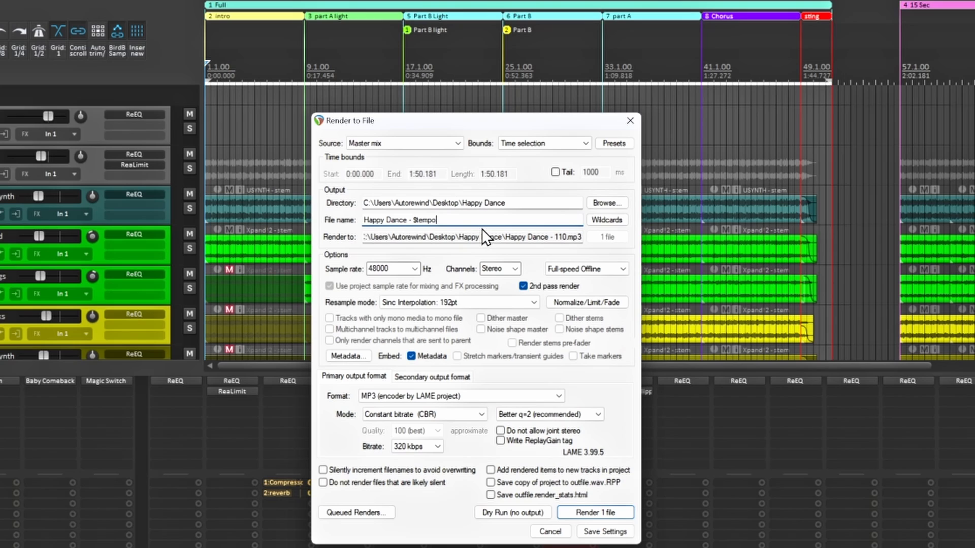
- Extend the render file name to "Happy Dance - $tempo BPM Full"
{"action": "type", "text": "BPM"}
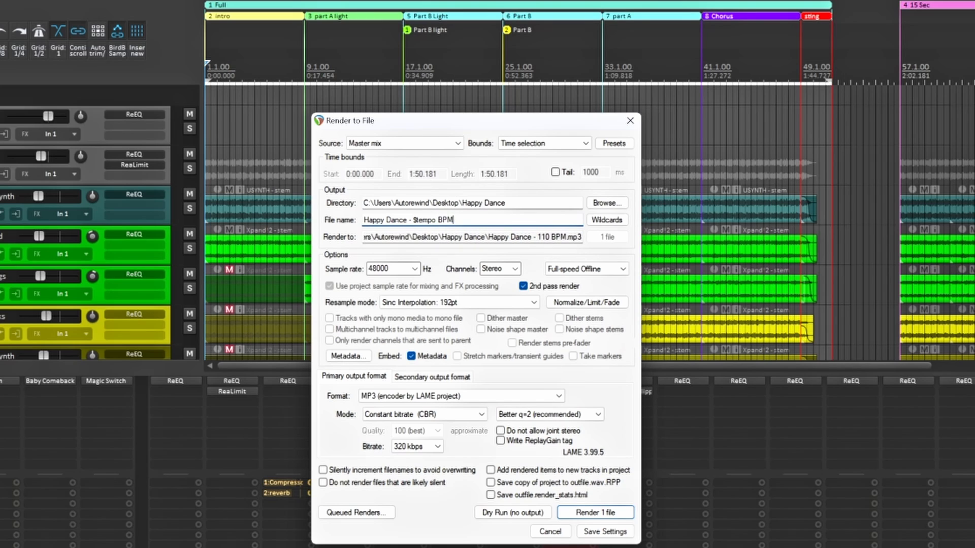
{"action": "type", "text": " Full"}
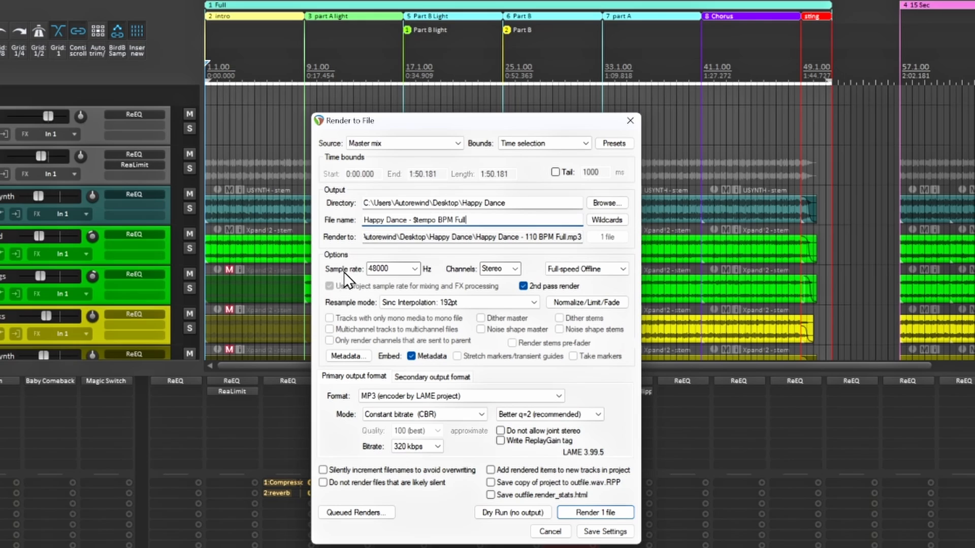
- Switch the render sample rate to 44100 Hz and back to 48000 Hz
{"action": "left_click", "coordinate": [417, 269]}
{"action": "left_click", "coordinate": [386, 323]}
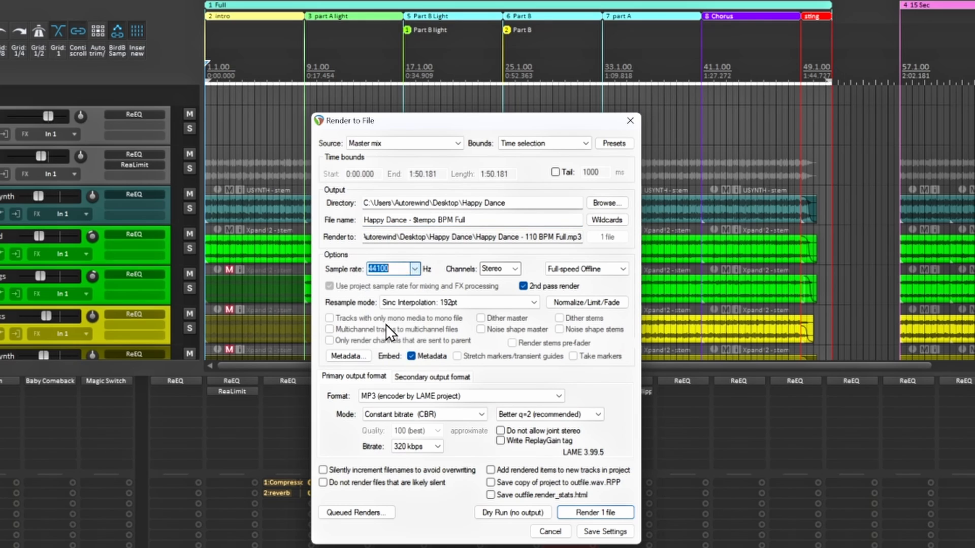
{"action": "left_click", "coordinate": [409, 272]}
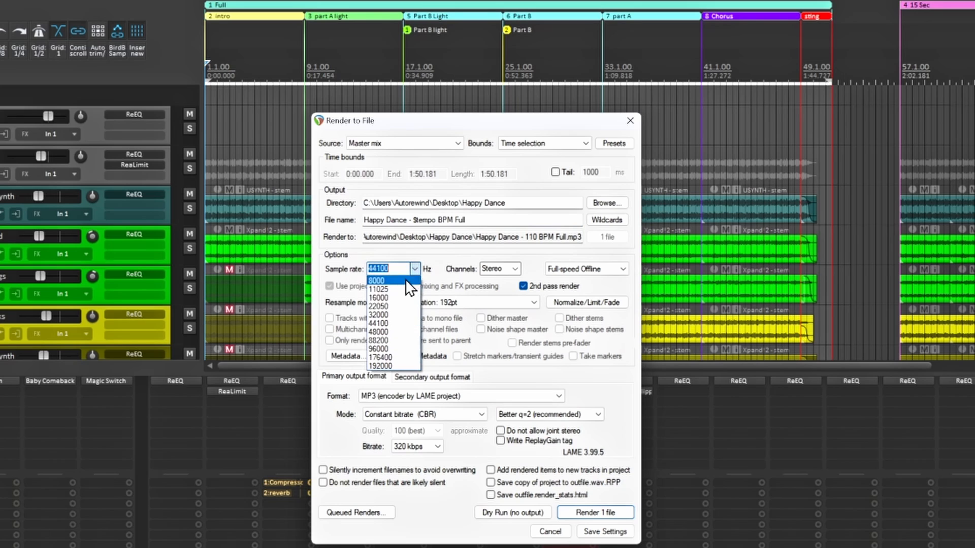
{"action": "left_click", "coordinate": [385, 331]}
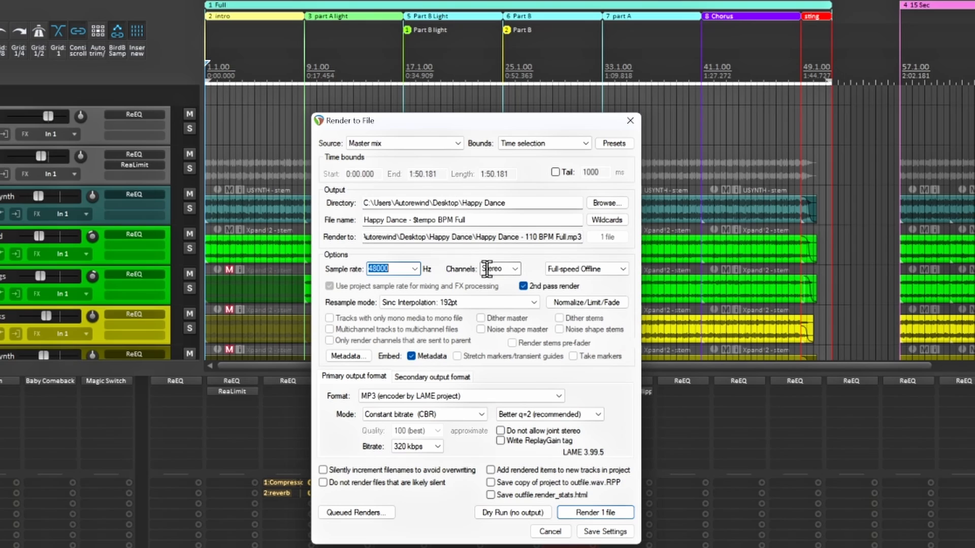
{"action": "left_click", "coordinate": [516, 268]}
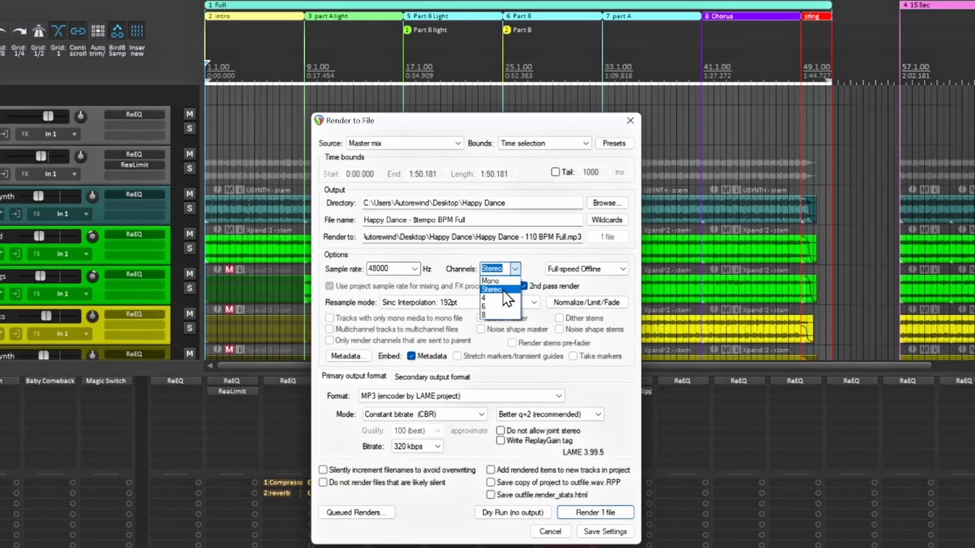
{"action": "left_click", "coordinate": [533, 257]}
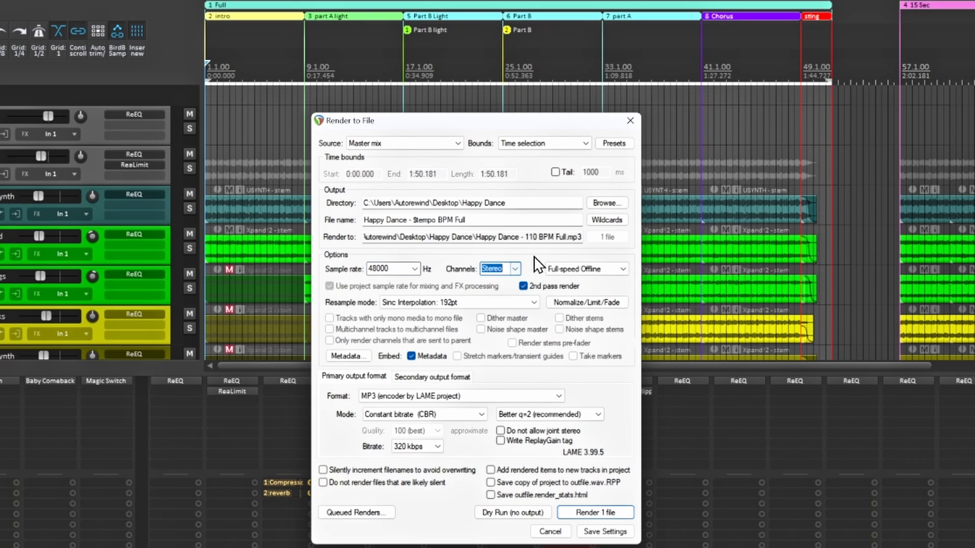
{"action": "left_click", "coordinate": [623, 269]}
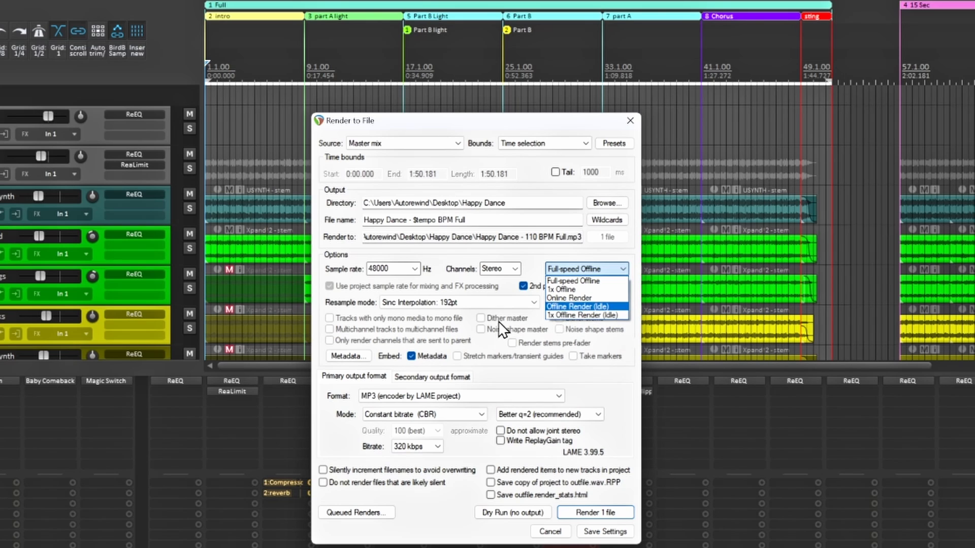
{"action": "left_click", "coordinate": [452, 283]}
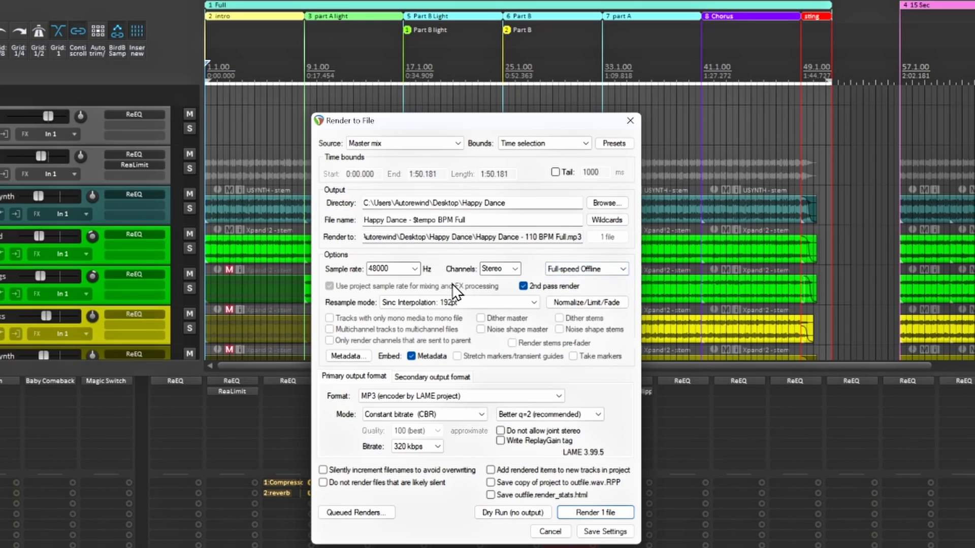
{"action": "left_click", "coordinate": [523, 287]}
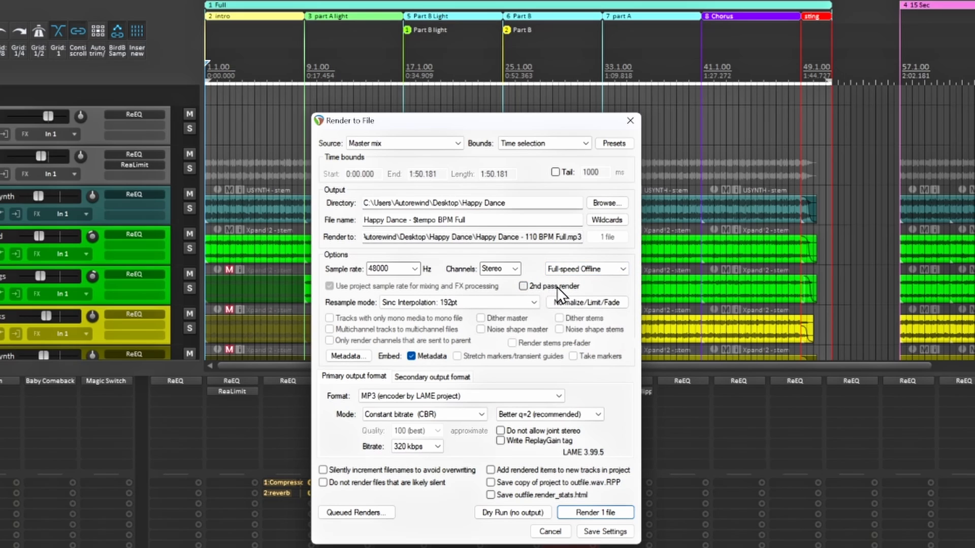
{"action": "left_click", "coordinate": [522, 286]}
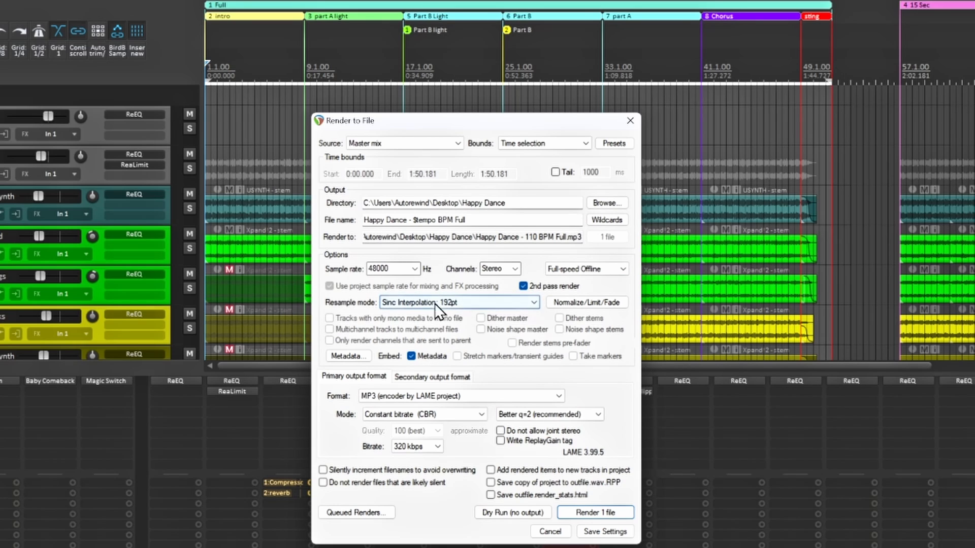
- Set the render's resample mode to r8brain free (highest quality, fast)
{"action": "left_click", "coordinate": [517, 301]}
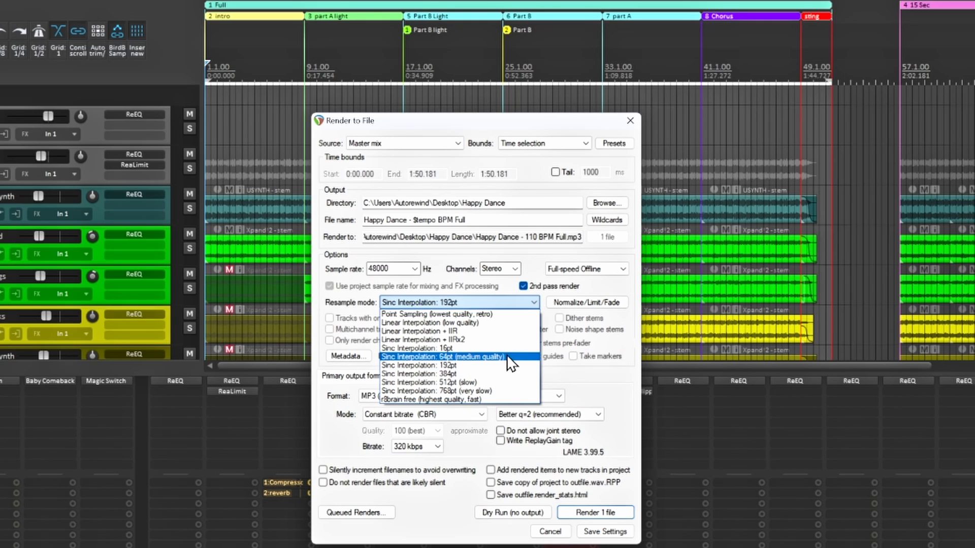
{"action": "left_click", "coordinate": [400, 401]}
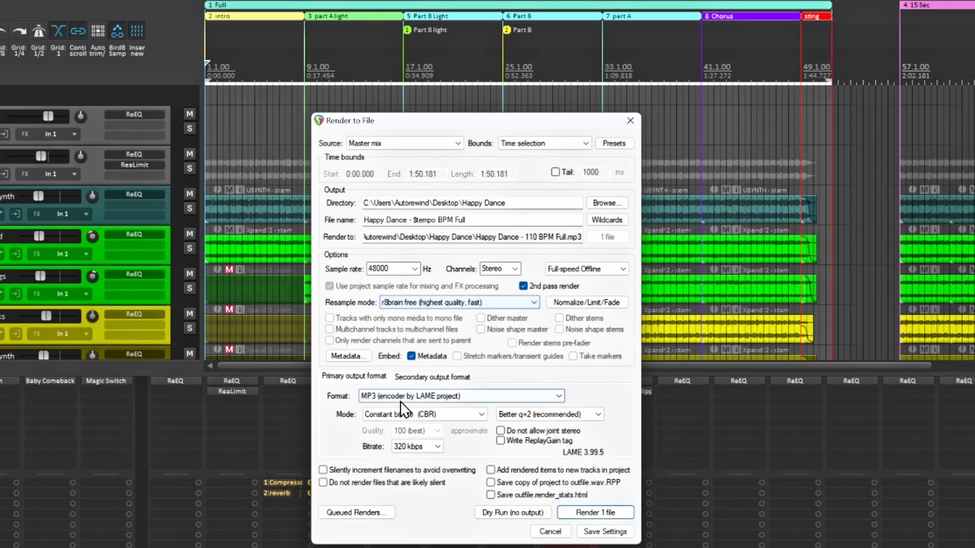
{"action": "left_click", "coordinate": [484, 303]}
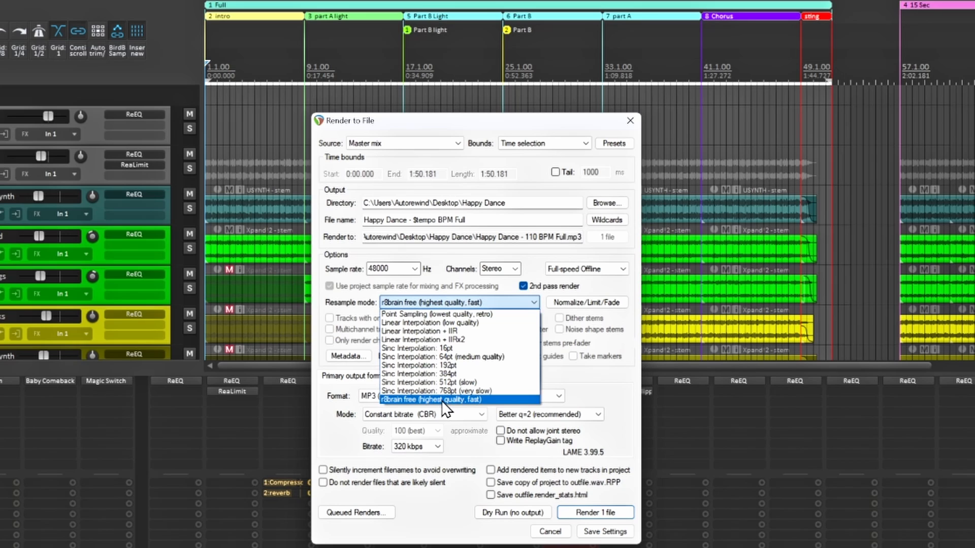
{"action": "left_click", "coordinate": [469, 398]}
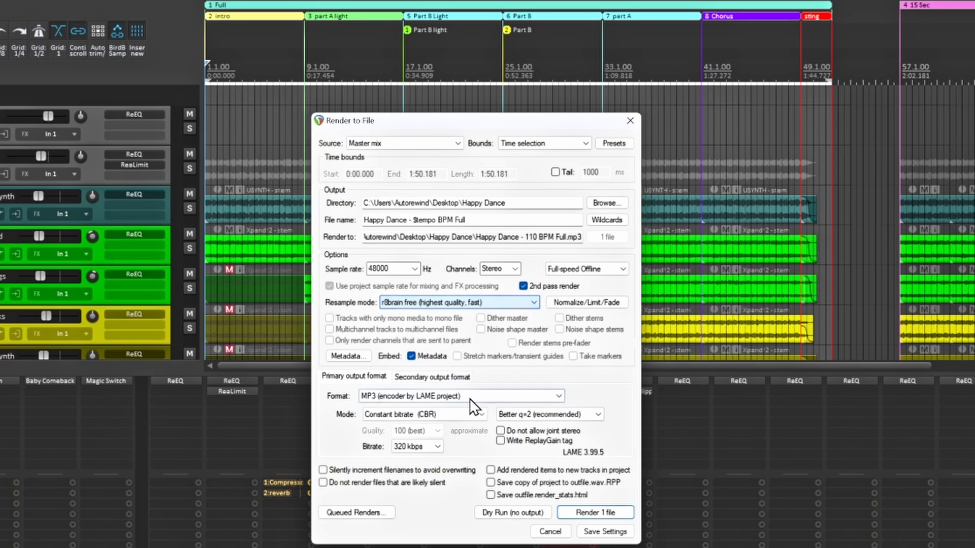
- Try the LUFS-I normalization and the peak brickwall limit in the render postprocessing settings, leaving both off
{"action": "left_click", "coordinate": [578, 303]}
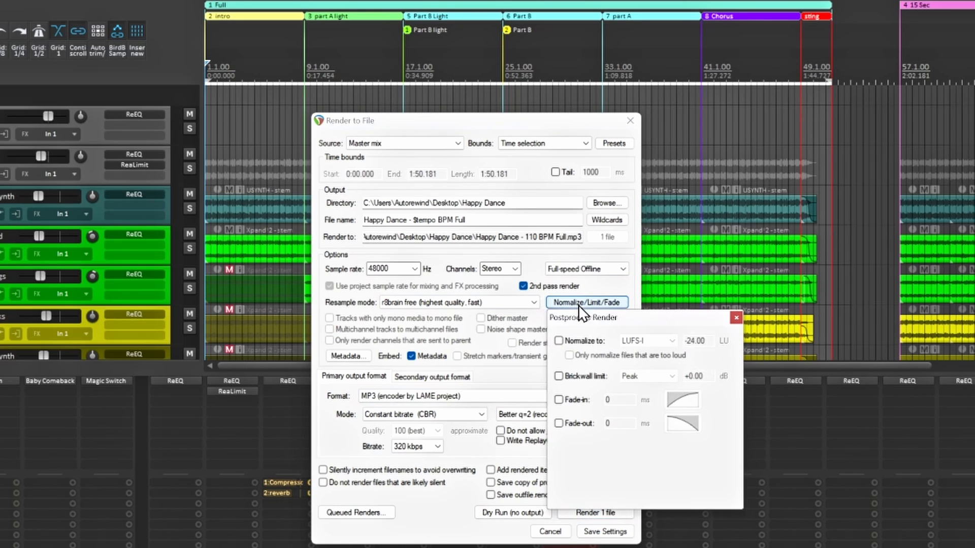
{"action": "left_click", "coordinate": [559, 342]}
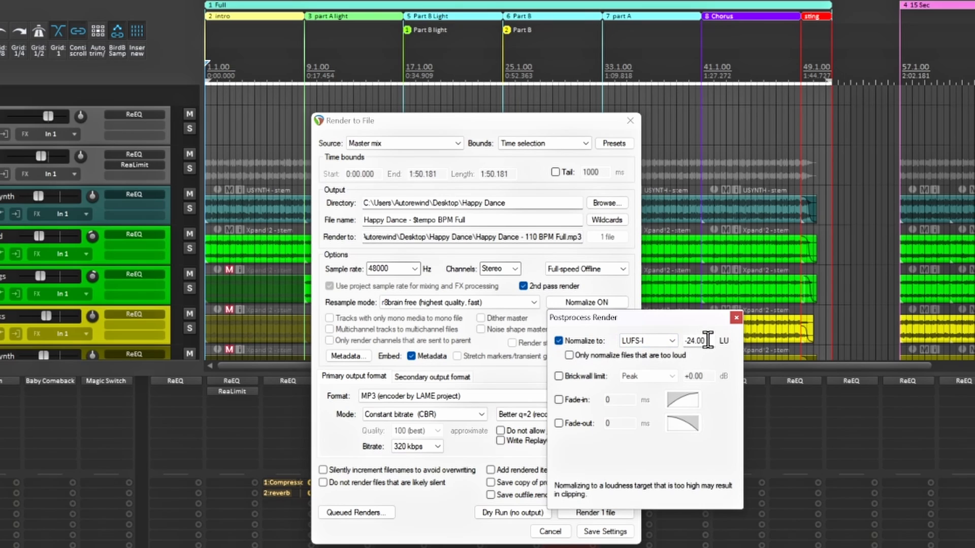
{"action": "left_click", "coordinate": [676, 344]}
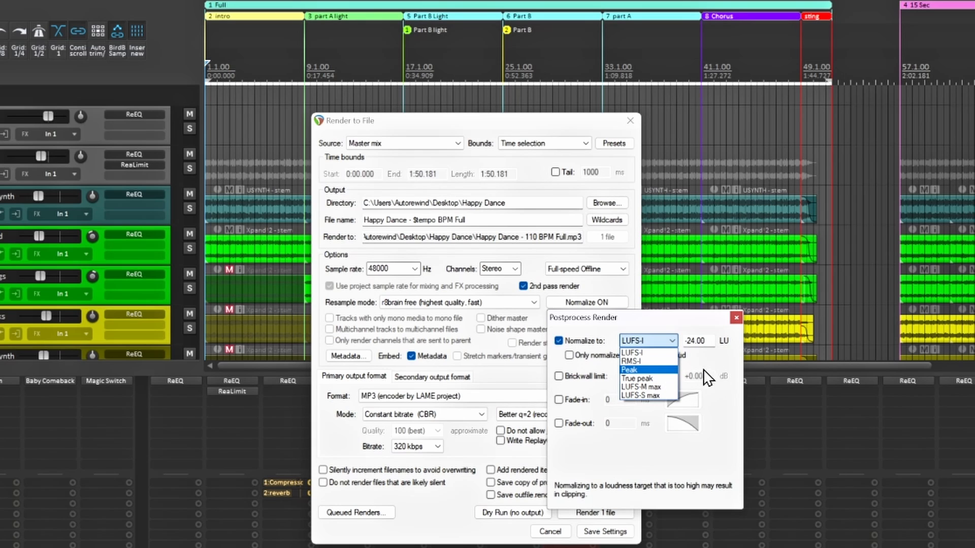
{"action": "left_click", "coordinate": [608, 329]}
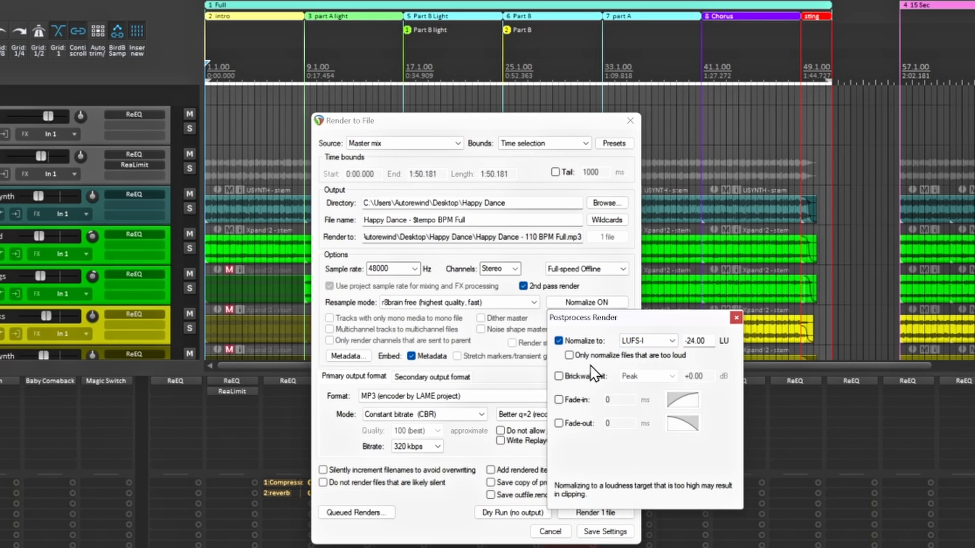
{"action": "left_click", "coordinate": [559, 340]}
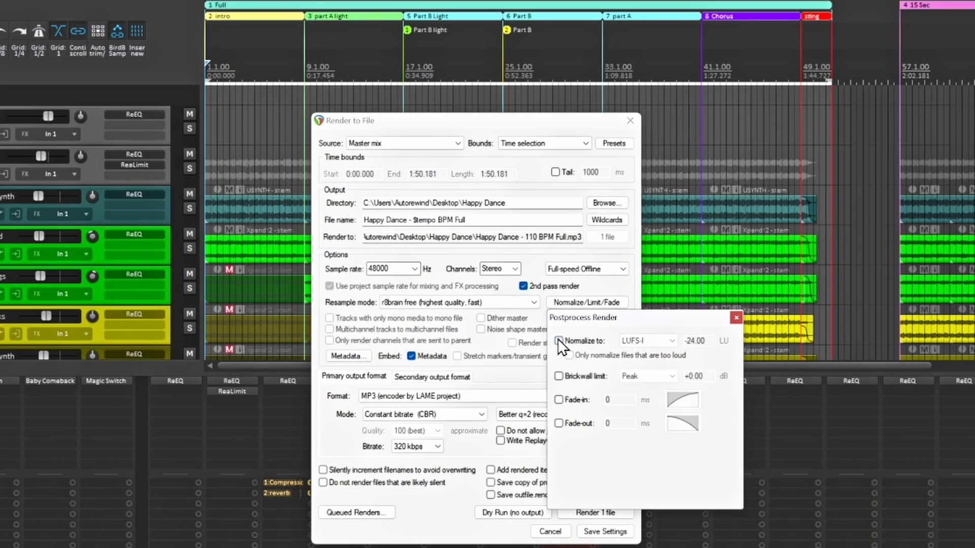
{"action": "left_click", "coordinate": [558, 376]}
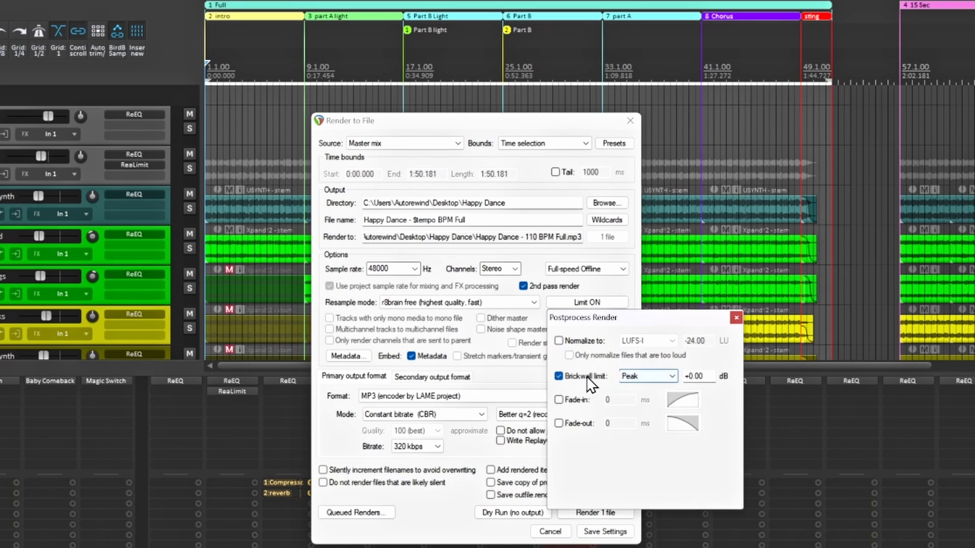
{"action": "left_click", "coordinate": [559, 376]}
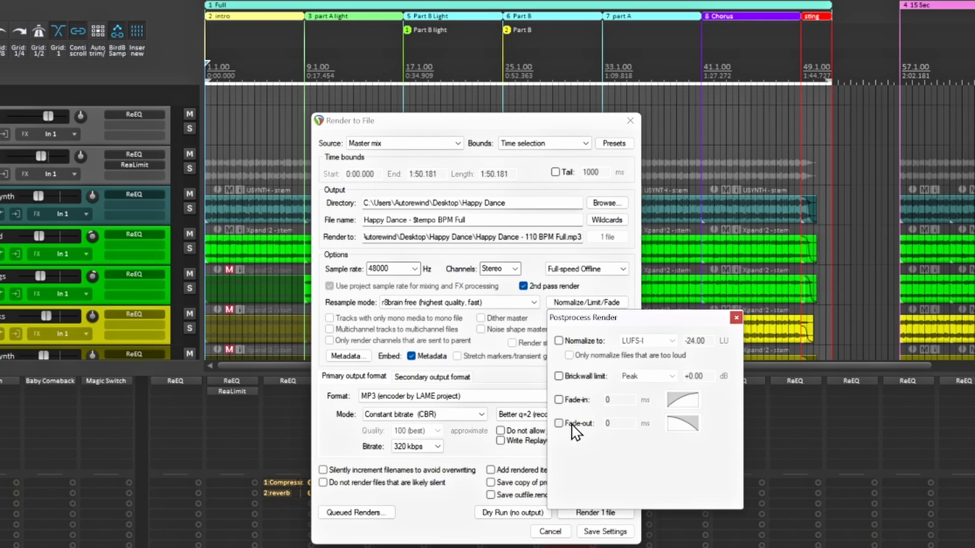
{"action": "left_click", "coordinate": [736, 318]}
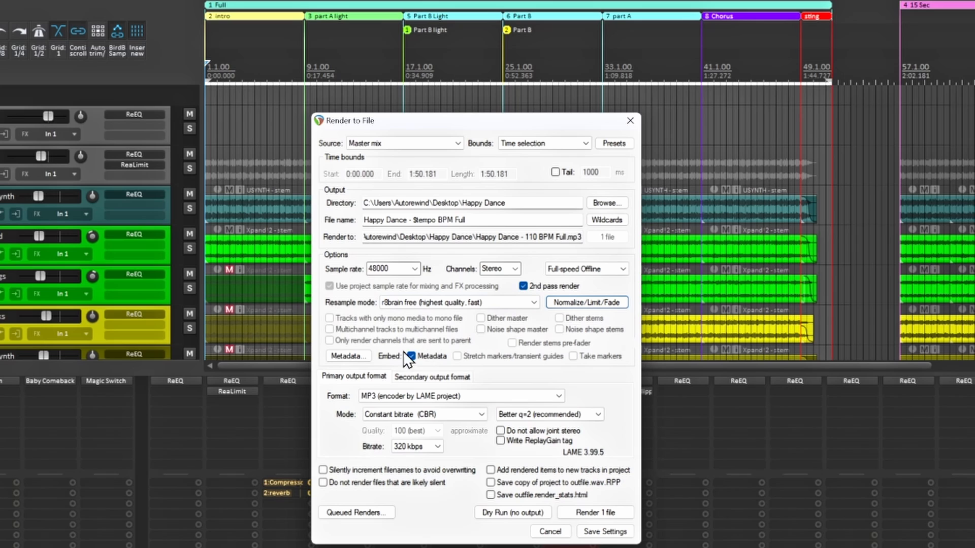
- Switch the render source to Selected tracks (stems) and back to Master mix
{"action": "left_click", "coordinate": [457, 143]}
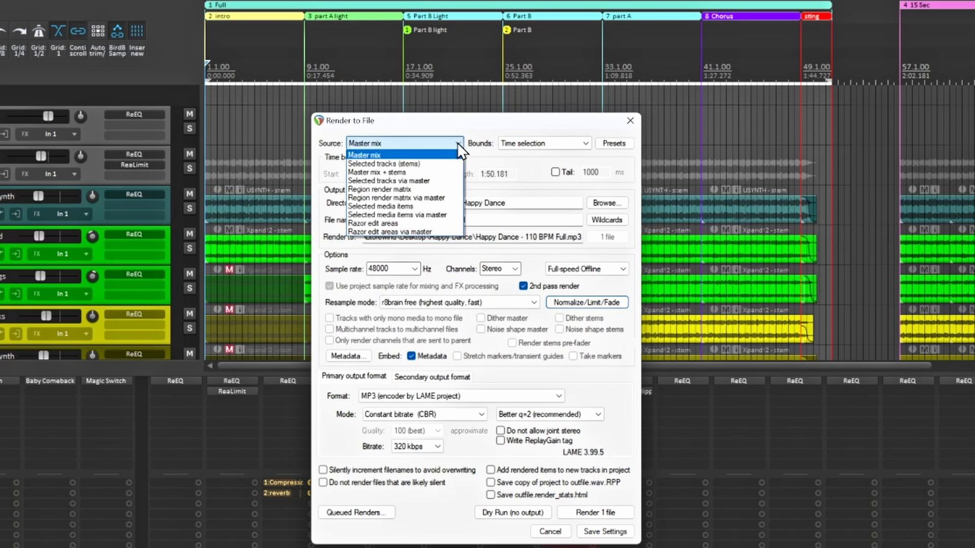
{"action": "left_click", "coordinate": [356, 162]}
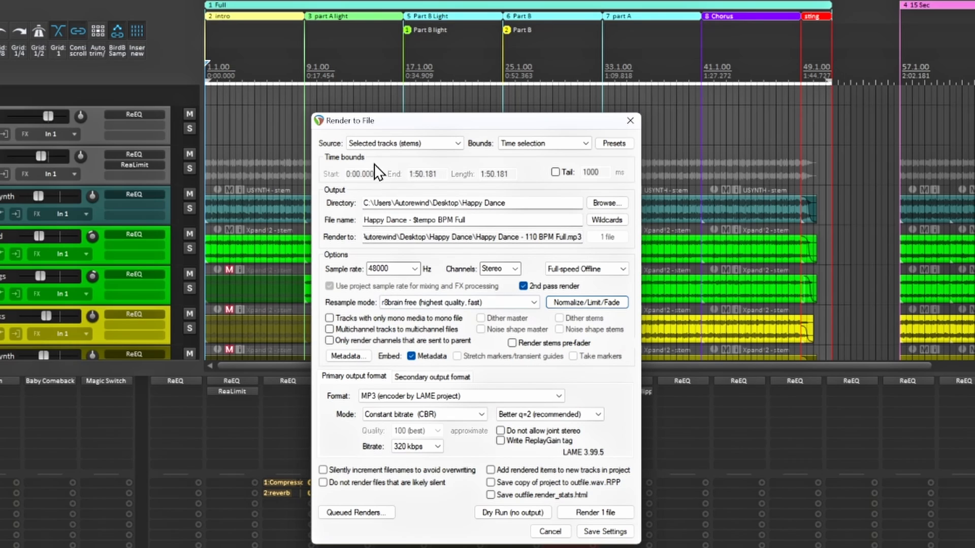
{"action": "left_click", "coordinate": [450, 145]}
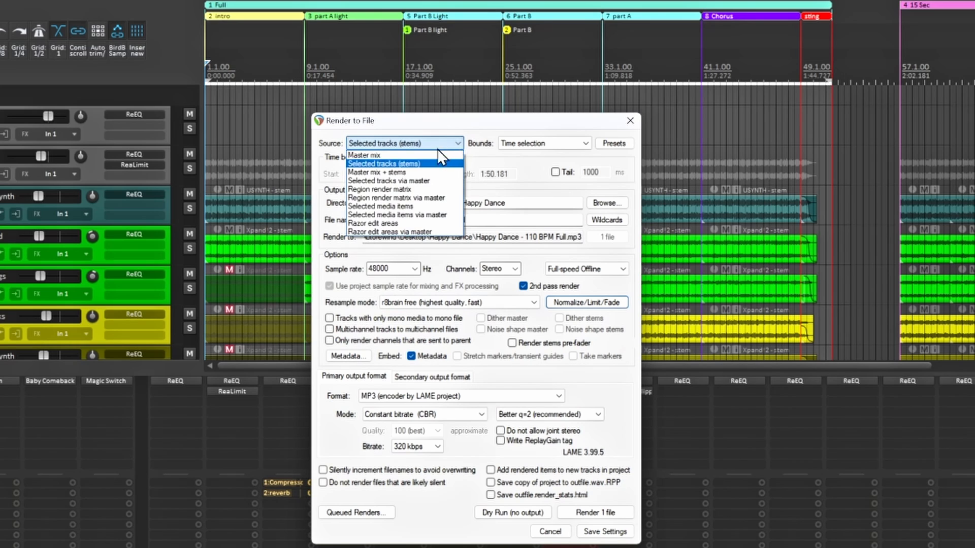
{"action": "left_click", "coordinate": [430, 153]}
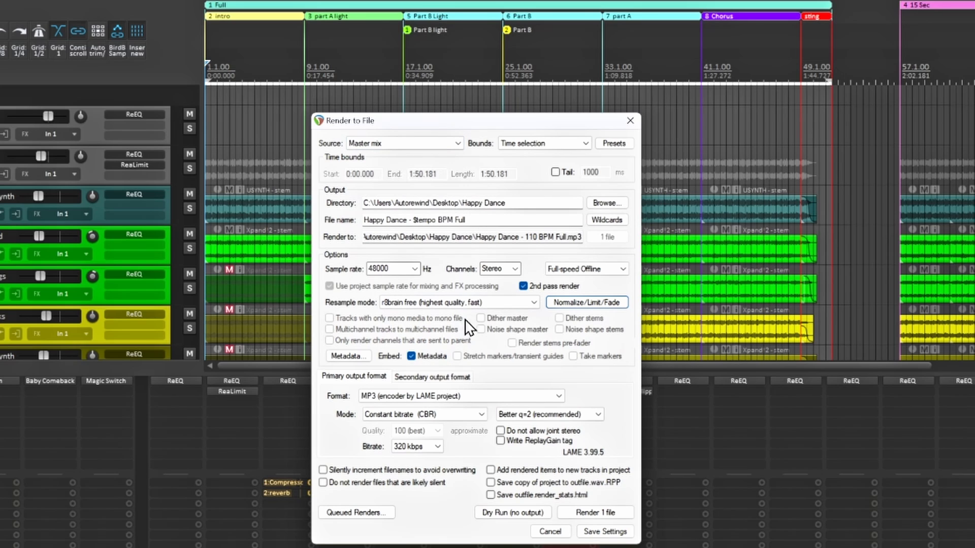
- Keep metadata embedding enabled and show the ID3 scheme in the project's render metadata
{"action": "left_click", "coordinate": [411, 356]}
{"action": "left_click", "coordinate": [411, 356]}
{"action": "left_click", "coordinate": [349, 356]}
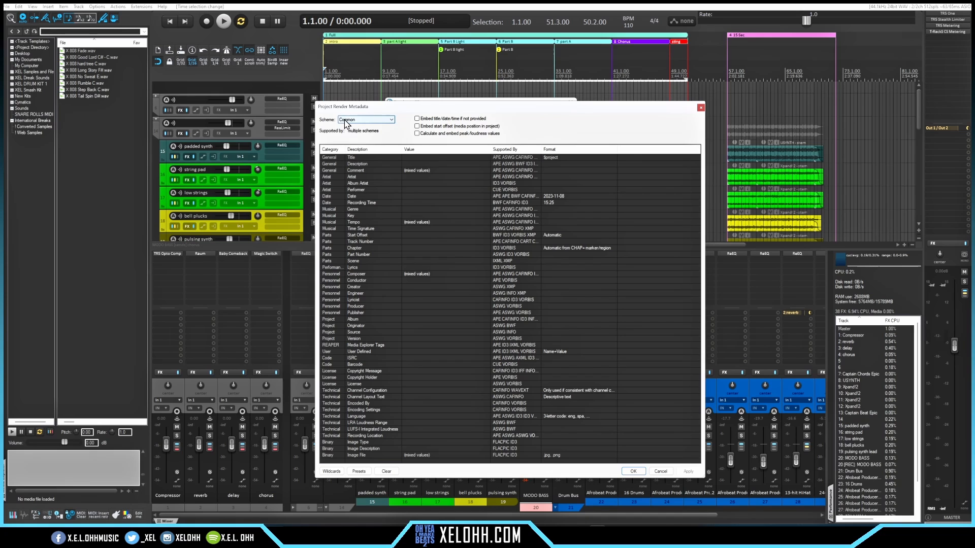
{"action": "left_click", "coordinate": [392, 122]}
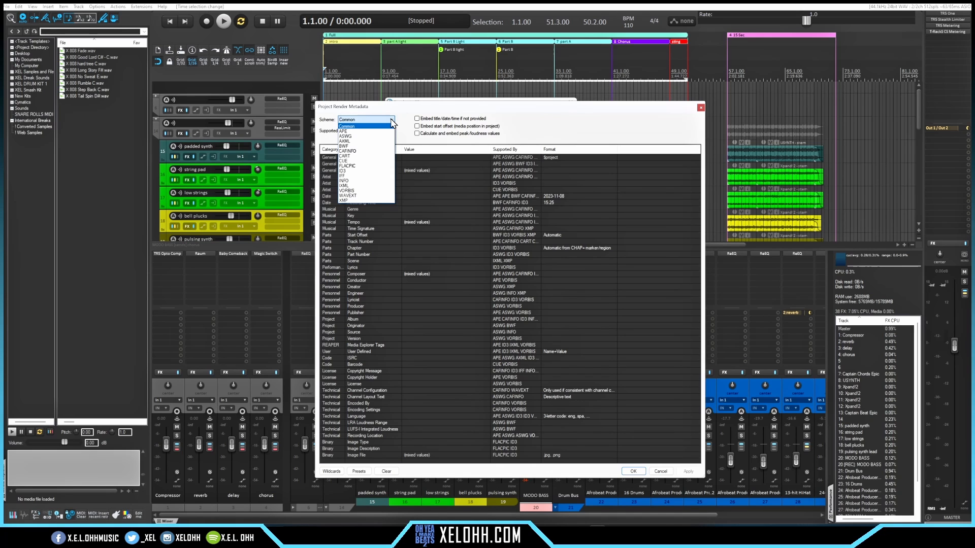
{"action": "left_click", "coordinate": [359, 175]}
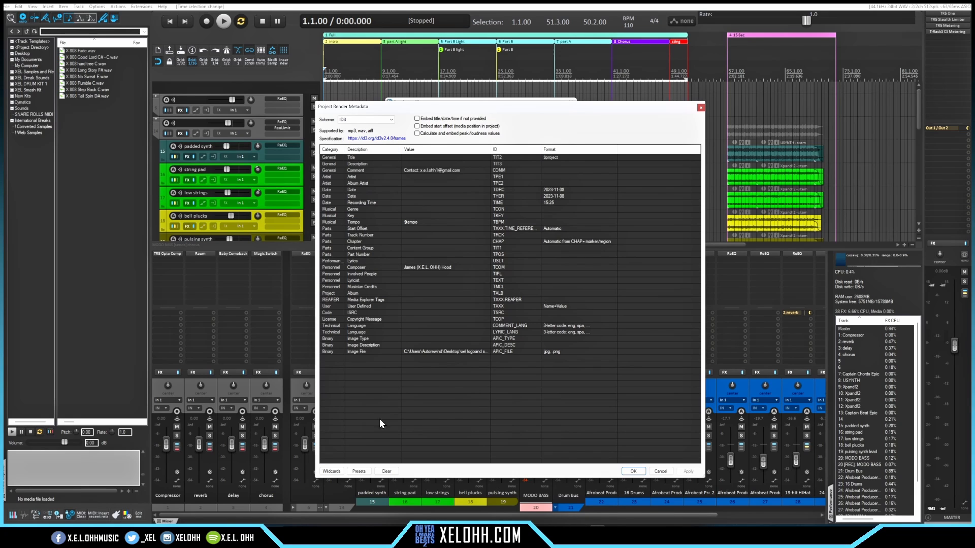
- Clear the ID3 metadata values and reload them from the XEL Standard Meta Data preset
{"action": "left_click", "coordinate": [362, 472]}
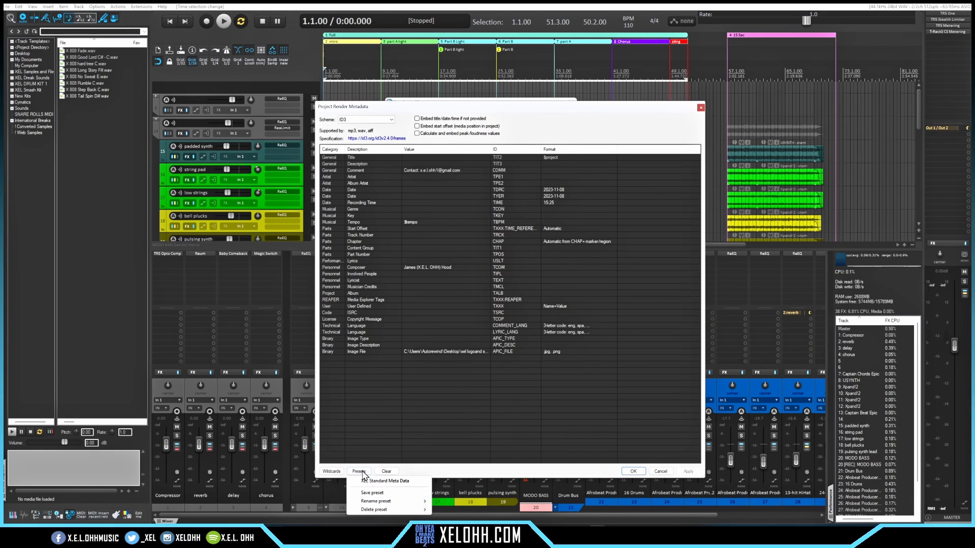
{"action": "left_click", "coordinate": [388, 481]}
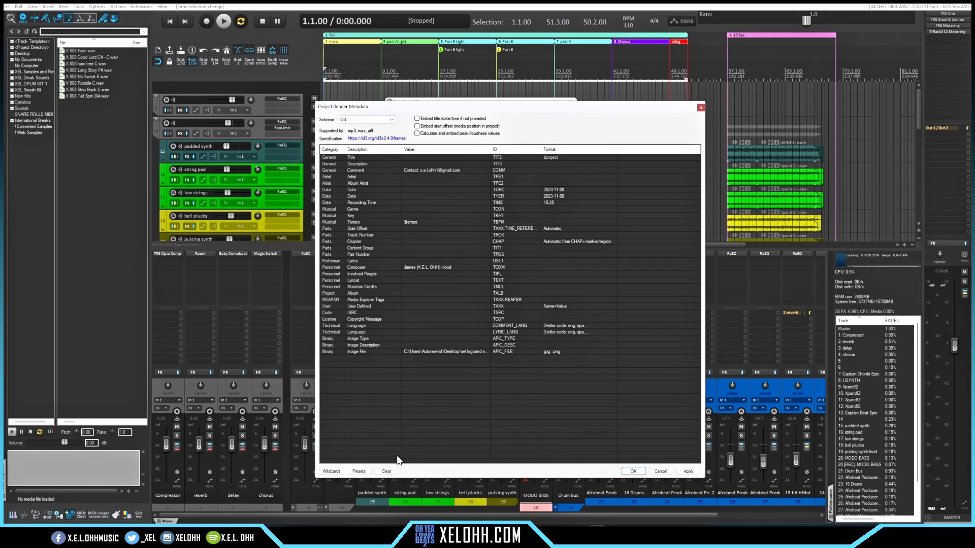
{"action": "left_click", "coordinate": [387, 471]}
{"action": "left_click", "coordinate": [396, 490]}
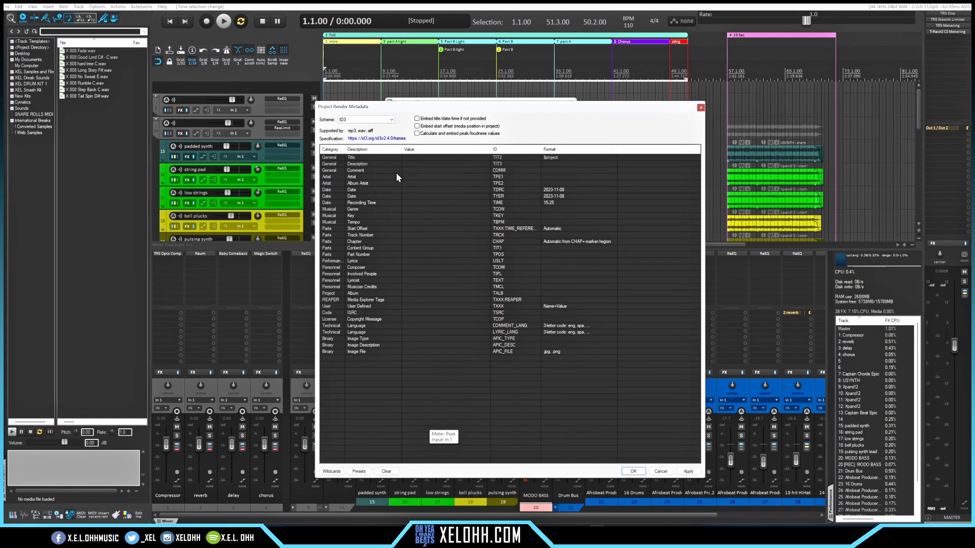
{"action": "left_click", "coordinate": [365, 476]}
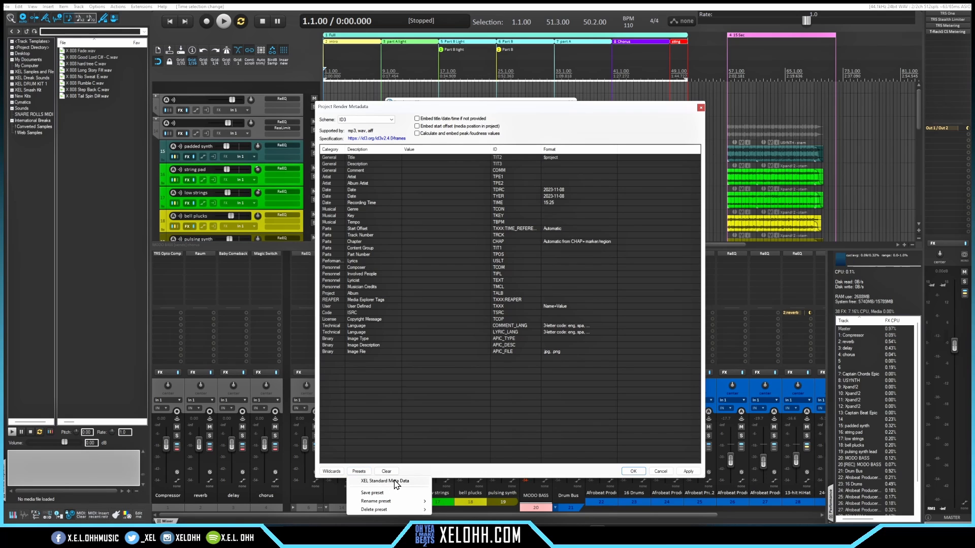
{"action": "left_click", "coordinate": [395, 482]}
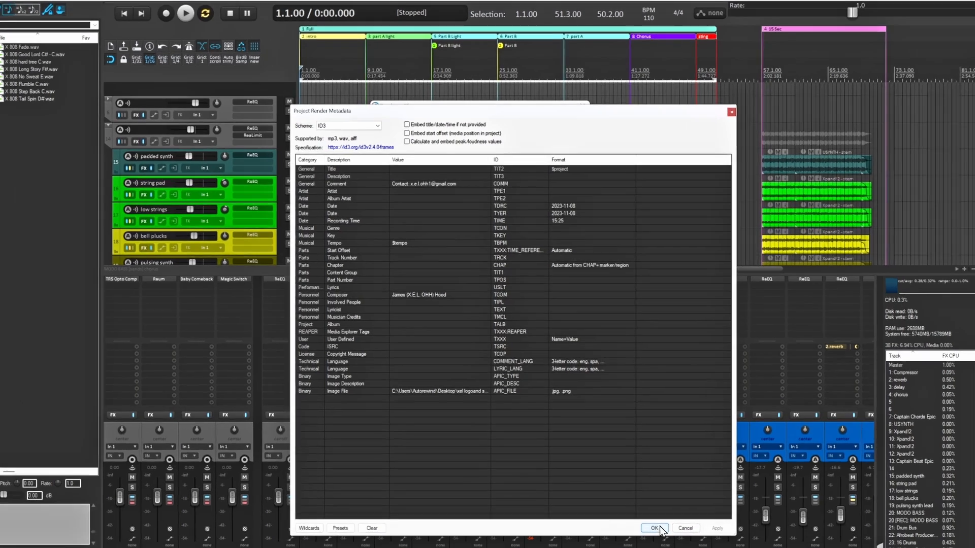
- Accept the render metadata and set the primary output format to WAV with a 16 bit PCM bit depth
{"action": "left_click", "coordinate": [658, 530]}
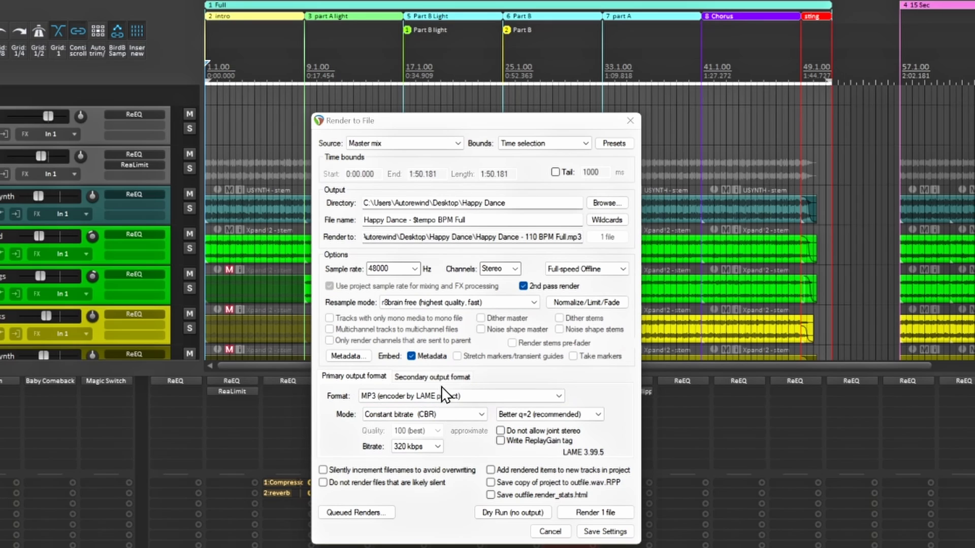
{"action": "left_click", "coordinate": [478, 397]}
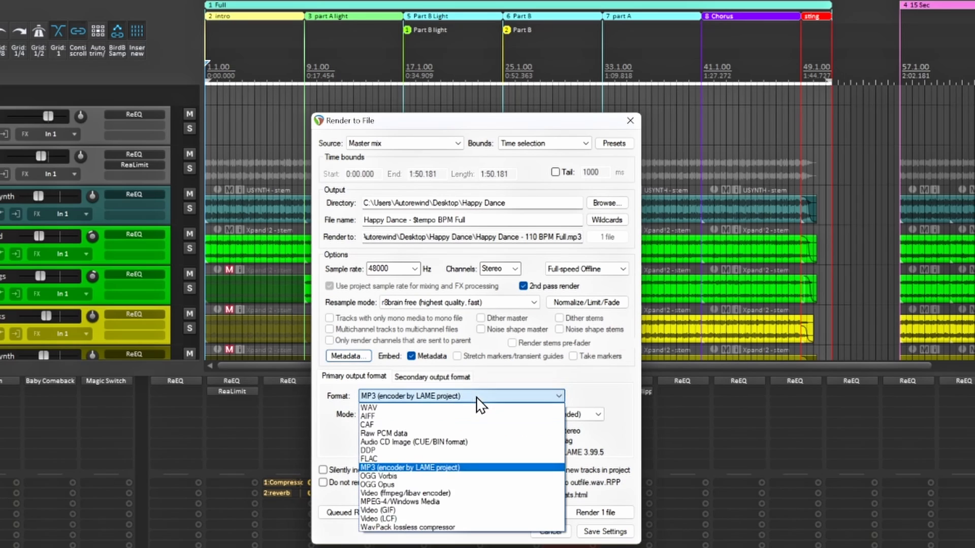
{"action": "left_click", "coordinate": [412, 407]}
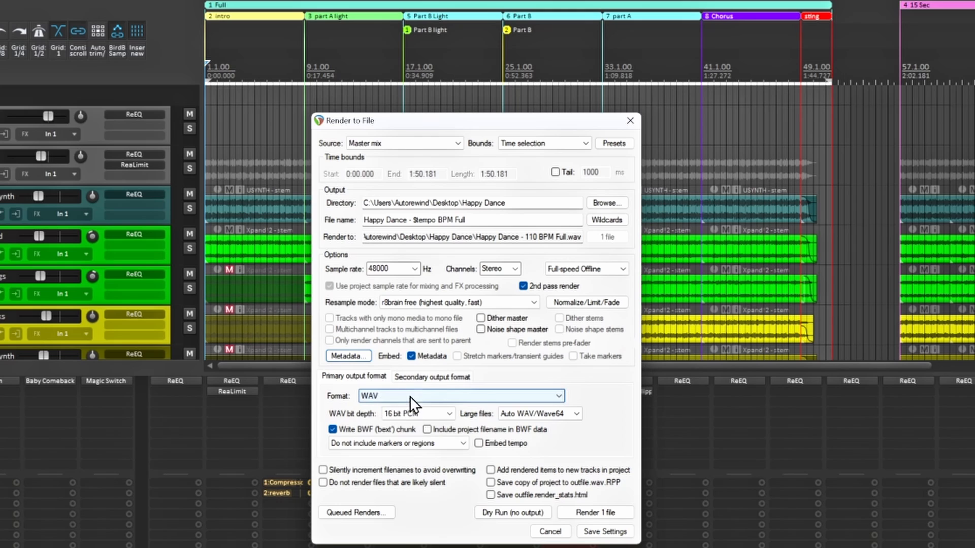
{"action": "left_click", "coordinate": [450, 413]}
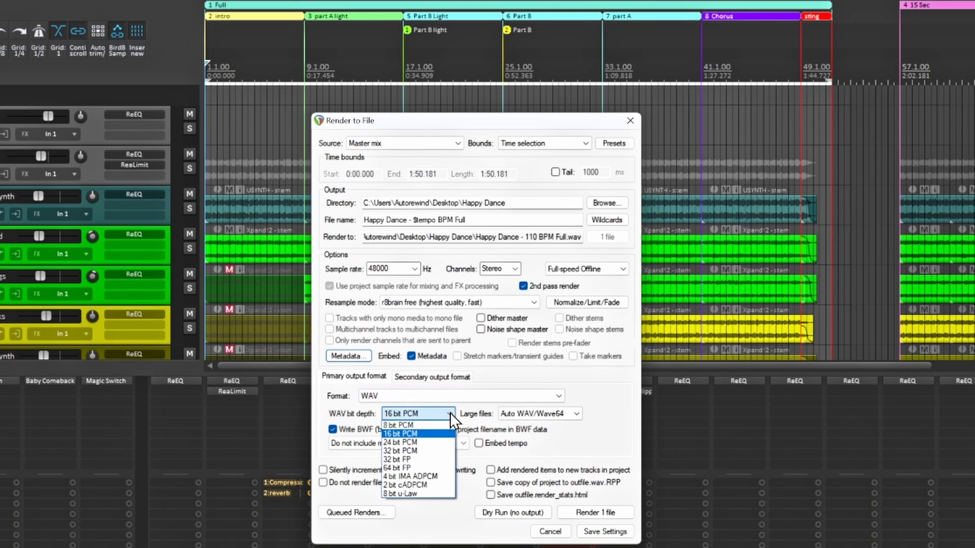
{"action": "left_click", "coordinate": [424, 434]}
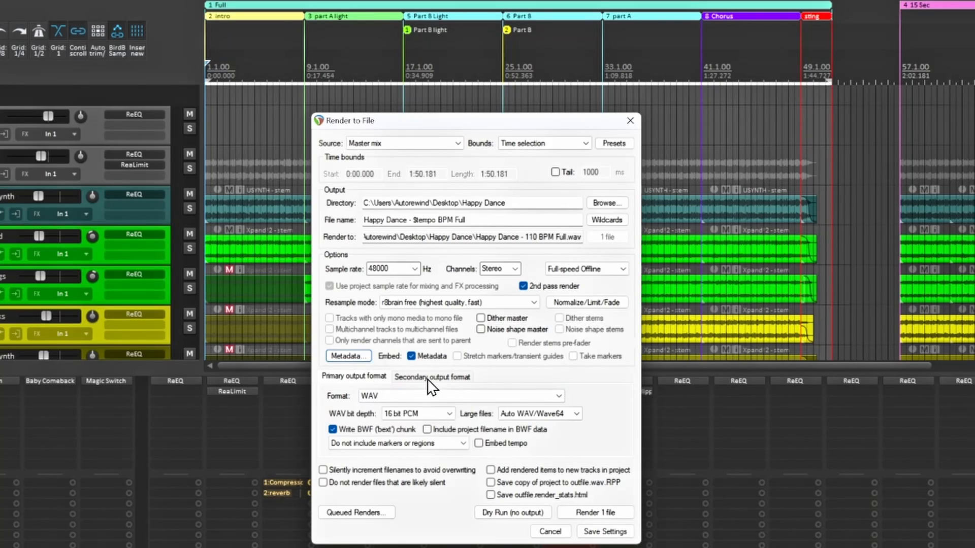
- Add MP3 (encoder by LAME project) as the secondary output format, keeping constant bitrate at 320 kbps, and return to the primary format settings
{"action": "left_click", "coordinate": [429, 378]}
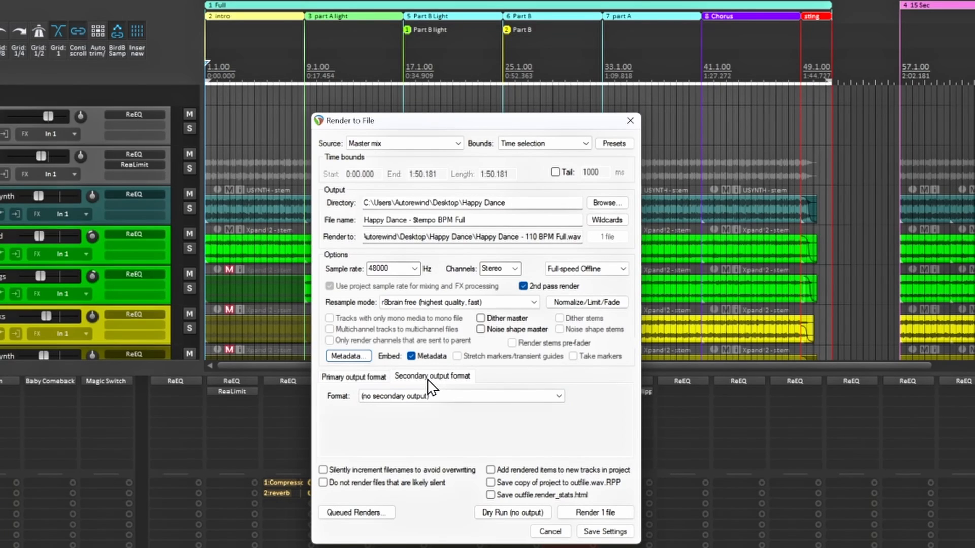
{"action": "left_click", "coordinate": [453, 397]}
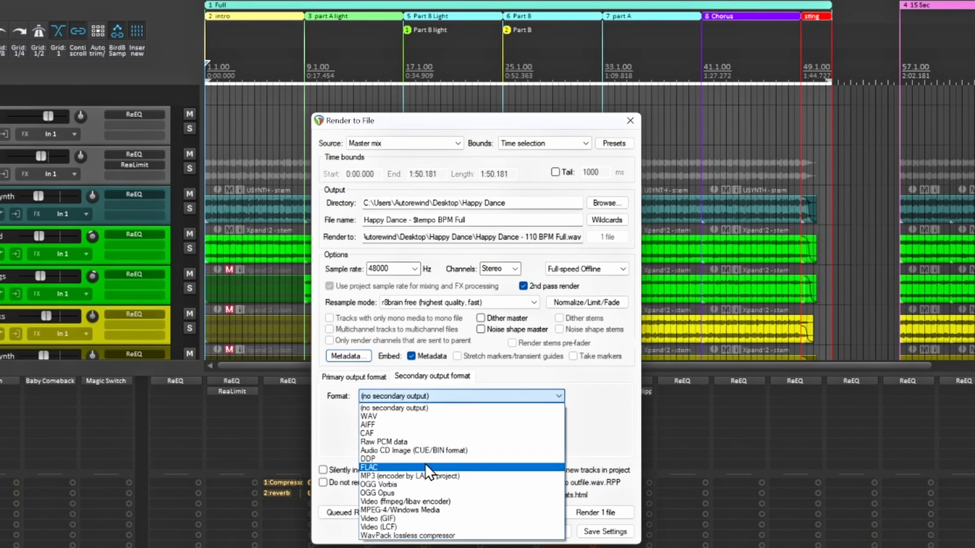
{"action": "left_click", "coordinate": [419, 475]}
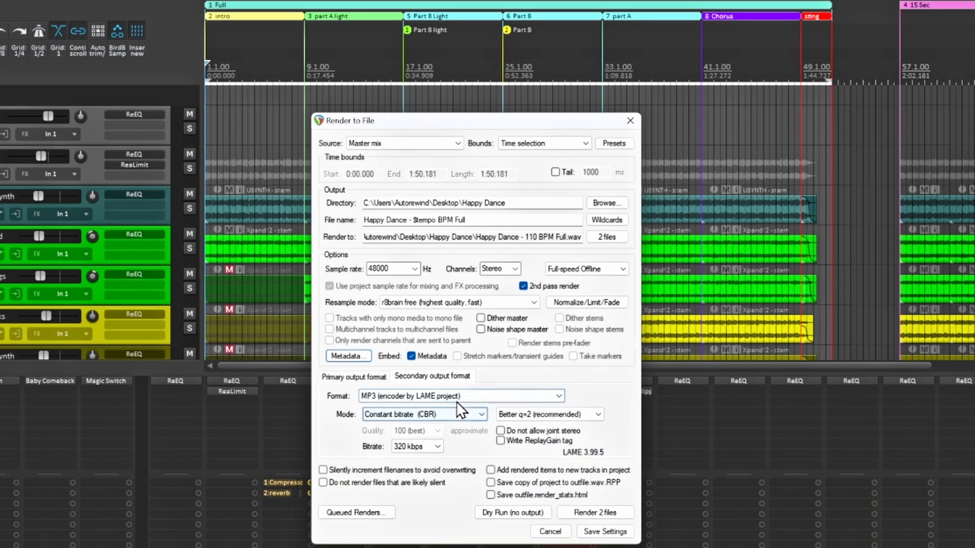
{"action": "left_click", "coordinate": [438, 447]}
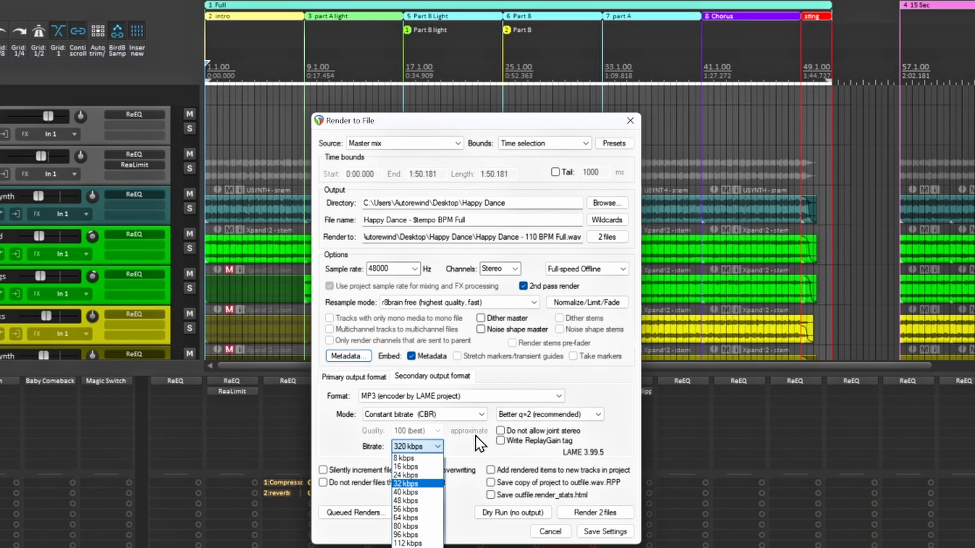
{"action": "left_click", "coordinate": [464, 443]}
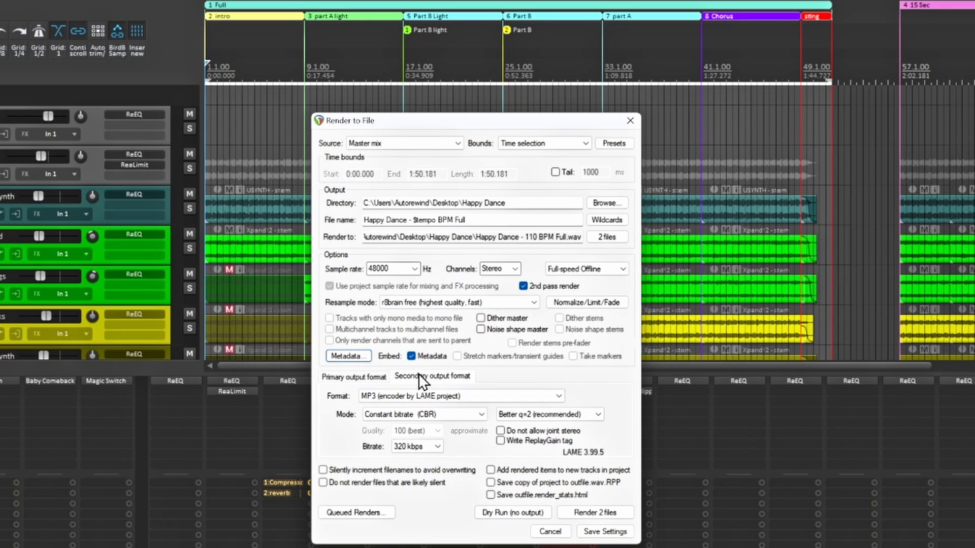
{"action": "left_click", "coordinate": [367, 376]}
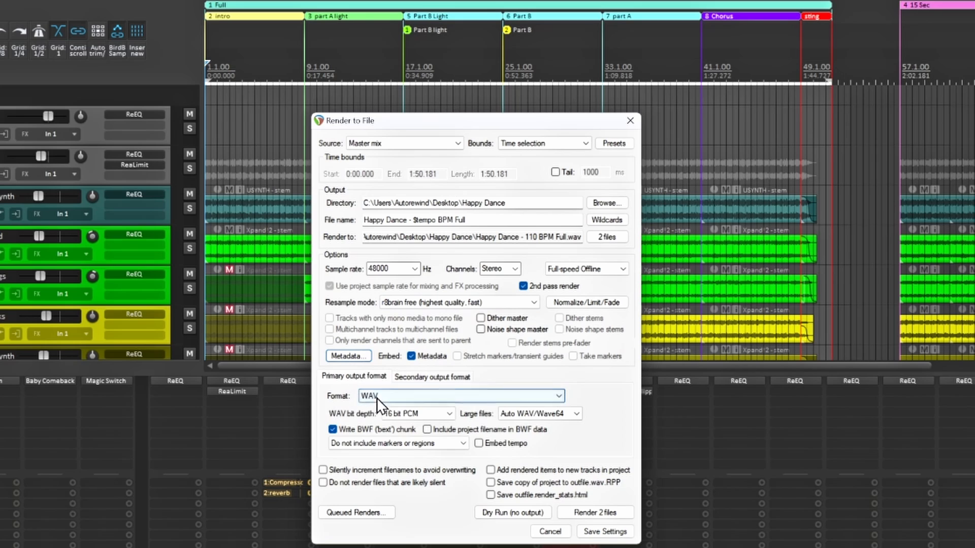
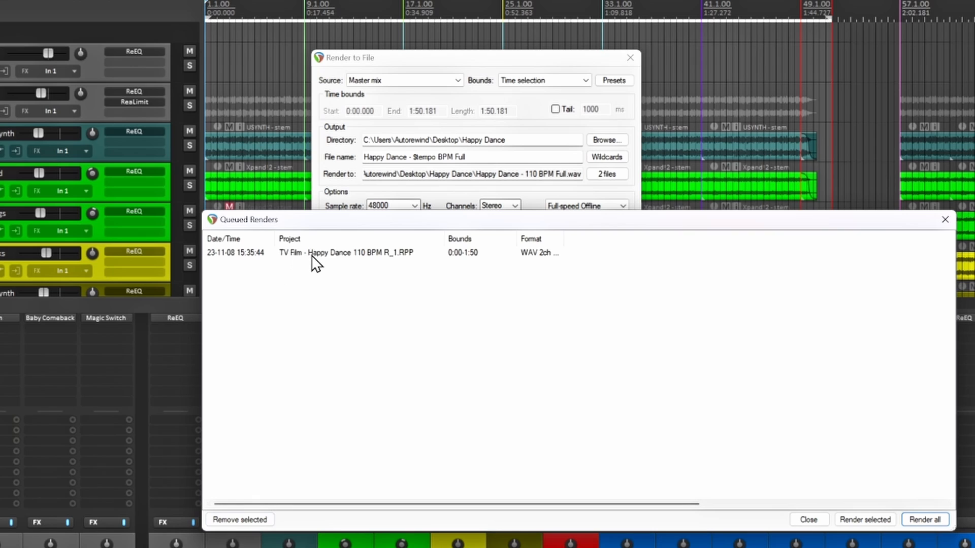
- Remove the existing Happy Dance job from the queued renders and add the current full mix render to the queue
{"action": "left_click", "coordinate": [315, 256]}
{"action": "left_click", "coordinate": [256, 520]}
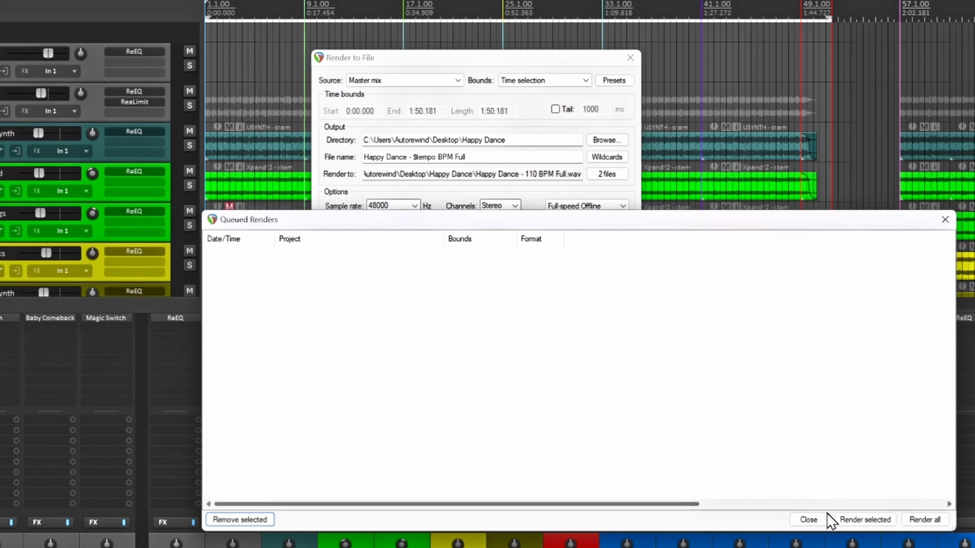
{"action": "left_click", "coordinate": [806, 520]}
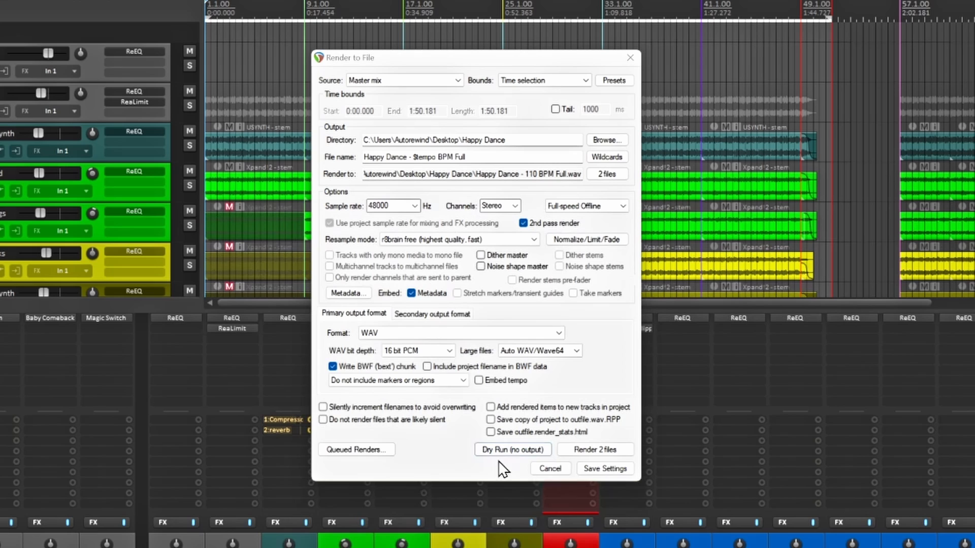
{"action": "left_click", "coordinate": [340, 450]}
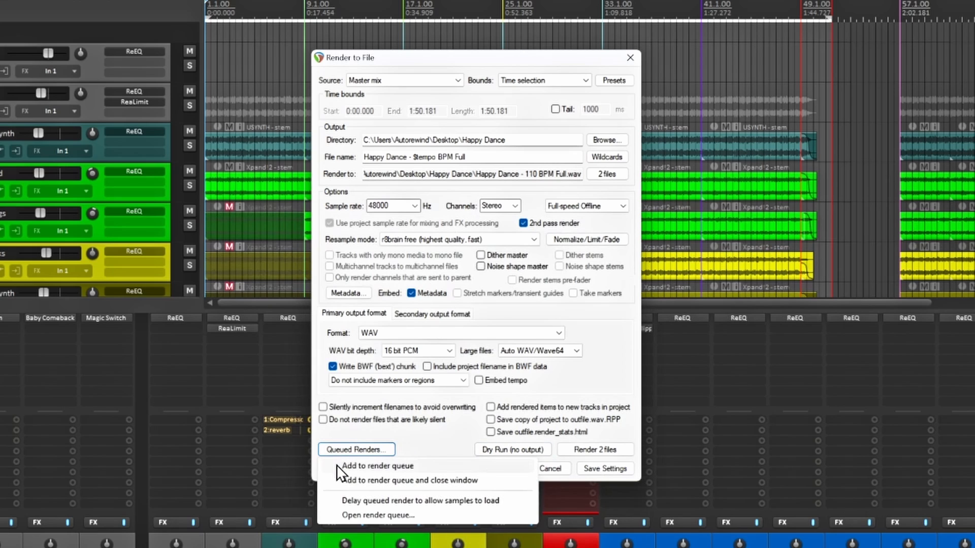
{"action": "left_click", "coordinate": [391, 471]}
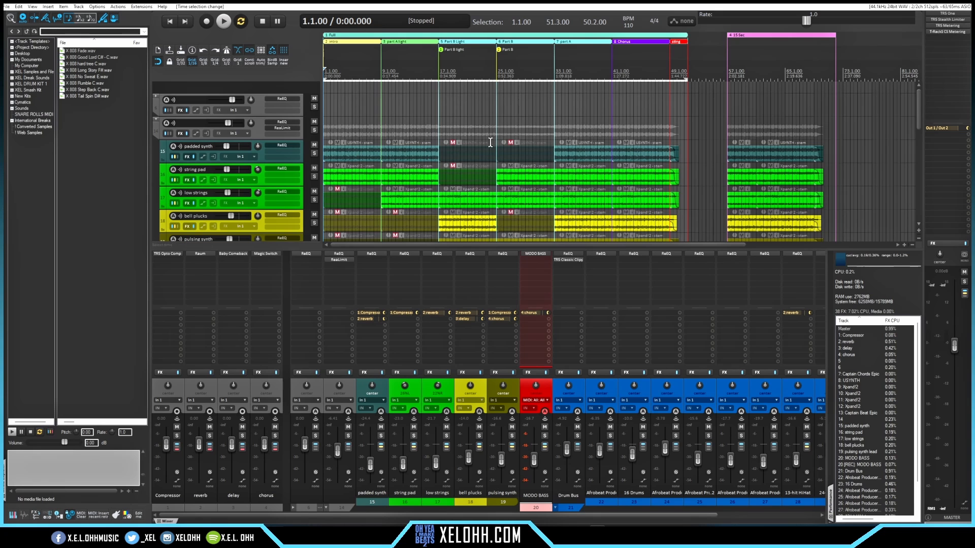
- Hide the docked mixer and media browser, and mute the folder track directly above padded synth
{"action": "scroll", "coordinate": [433, 160], "scroll_direction": "down", "scroll_amount": 2}
{"action": "scroll", "coordinate": [425, 163], "scroll_direction": "up", "scroll_amount": 2}
{"action": "key", "text": "alt+d"}
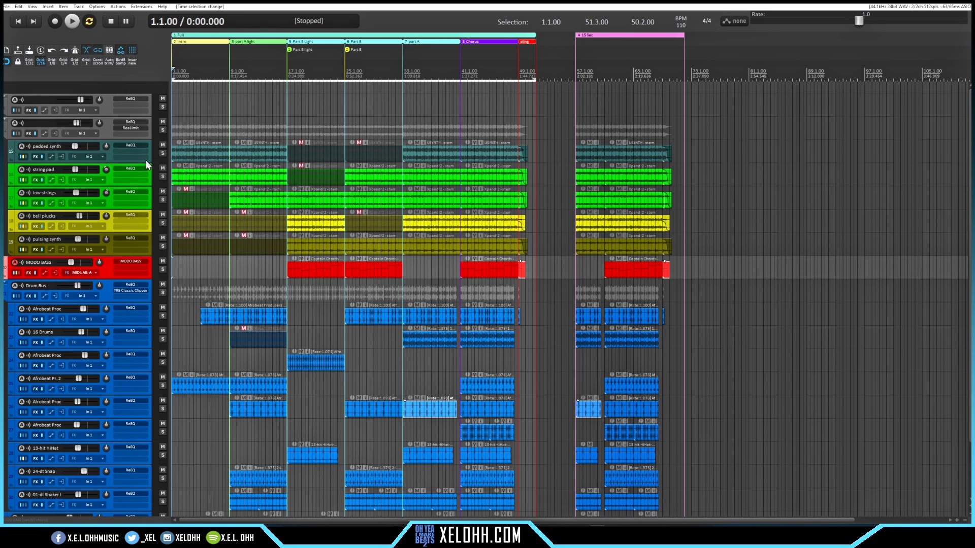
{"action": "left_click", "coordinate": [162, 122]}
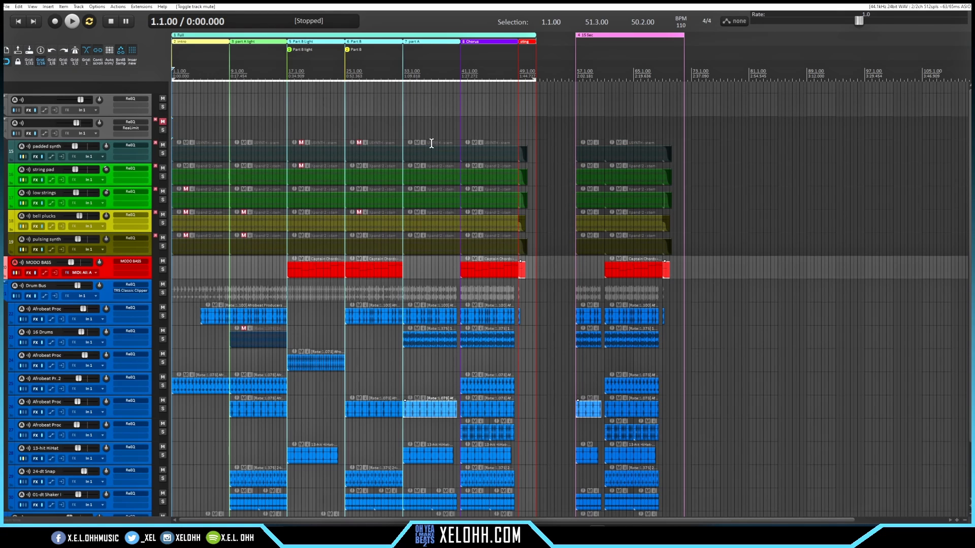
- Open the render settings and extend the output directory with a Stems subfolder inside Happy Dance
{"action": "left_click", "coordinate": [7, 8]}
{"action": "left_click", "coordinate": [56, 137]}
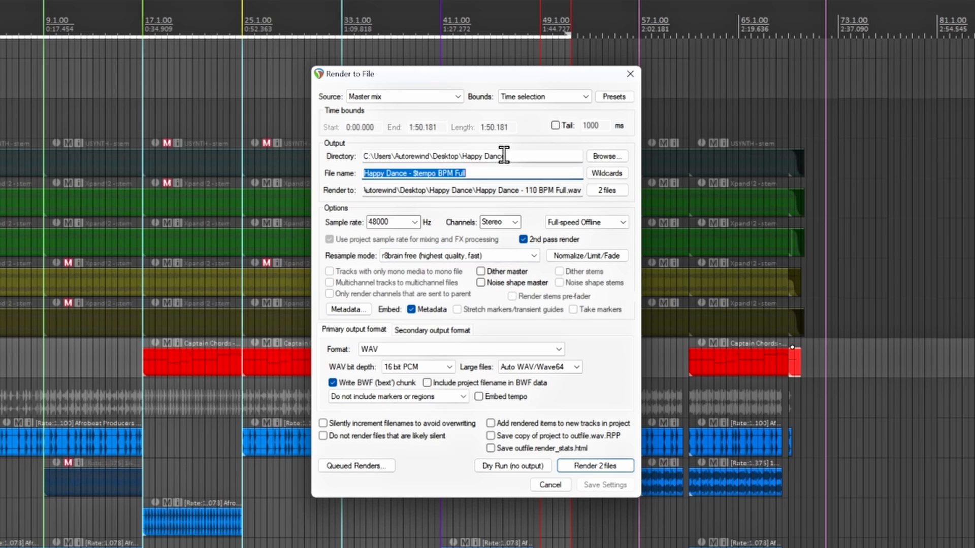
{"action": "left_click", "coordinate": [528, 155]}
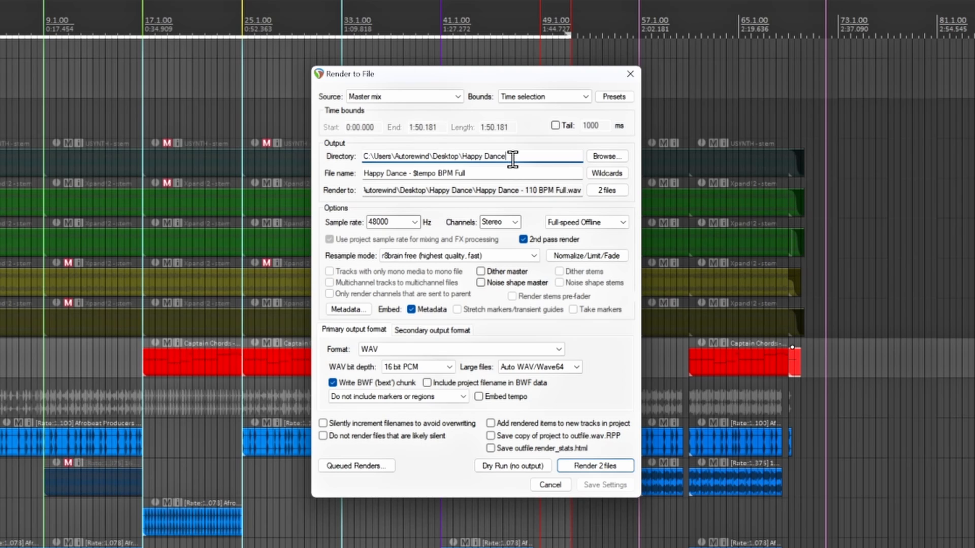
{"action": "type", "text": "\\Stems"}
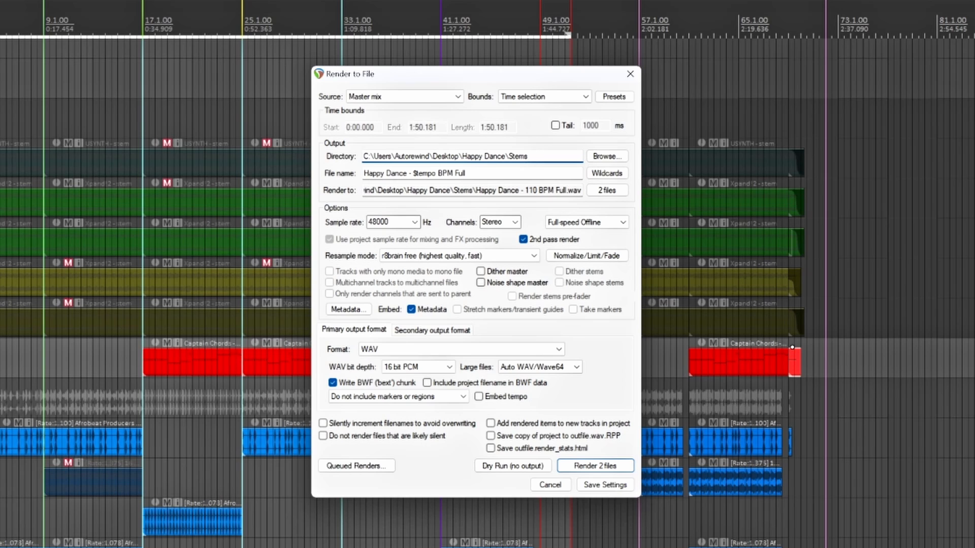
- Set the render file name to "Happy Dance - $tempo BPM Bass and Drum", then add it to the render queue and close the render window
{"action": "left_click", "coordinate": [487, 173]}
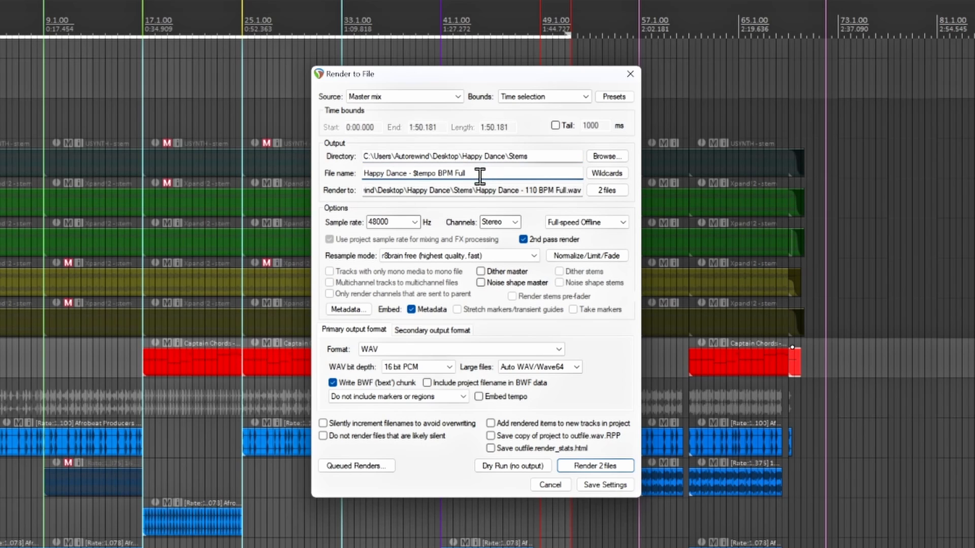
{"action": "left_click_drag", "start_coordinate": [480, 175], "coordinate": [457, 178]}
{"action": "key", "text": "BackSpace"}
{"action": "key", "text": "BackSpace"}
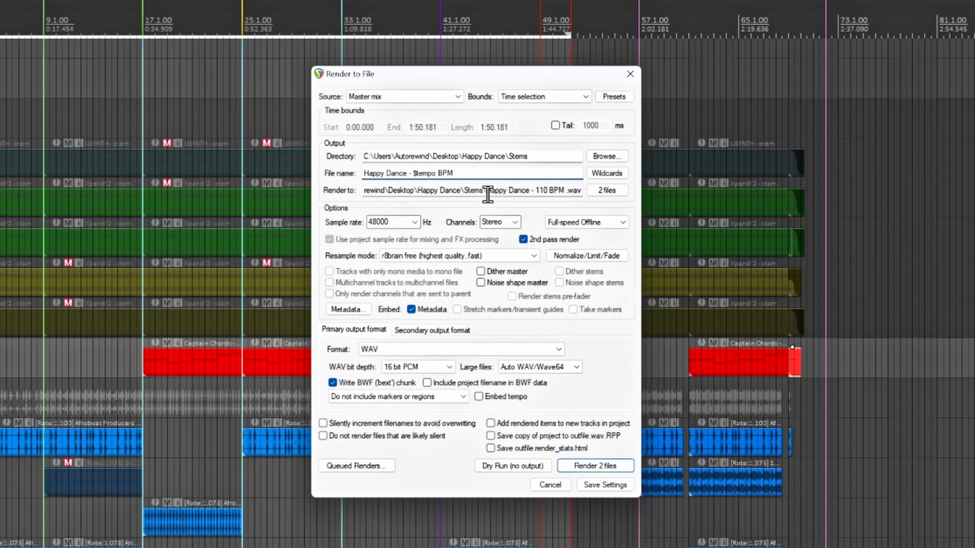
{"action": "type", "text": "Bass and Drum"}
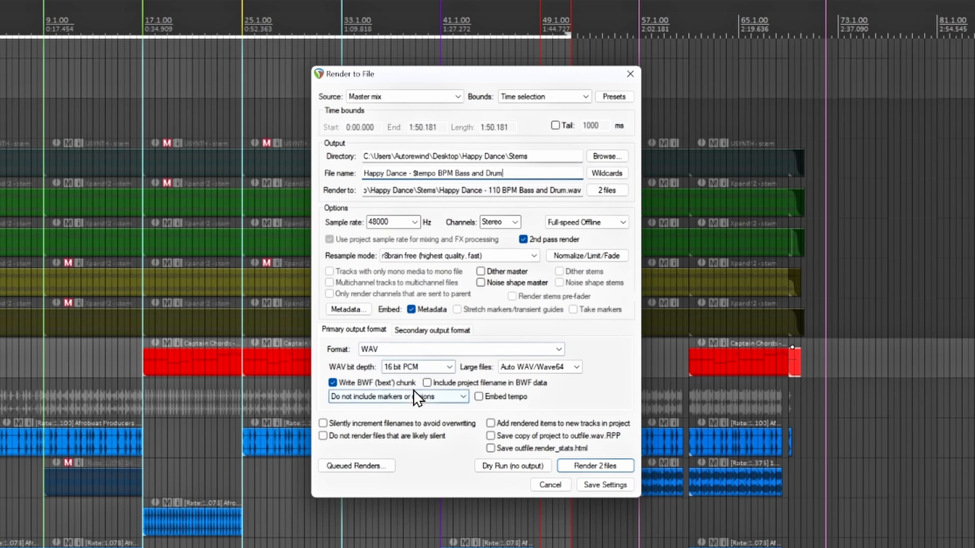
{"action": "left_click", "coordinate": [368, 467]}
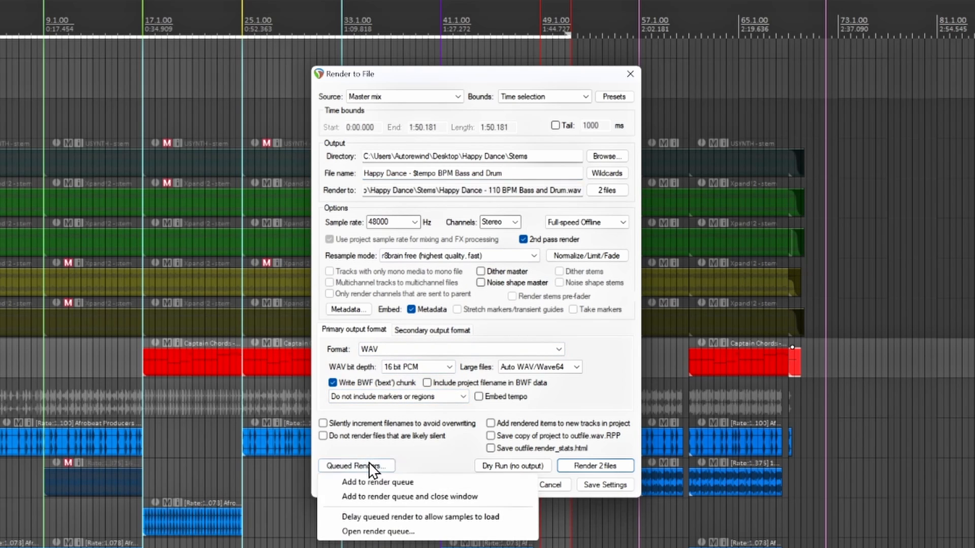
{"action": "left_click", "coordinate": [377, 497]}
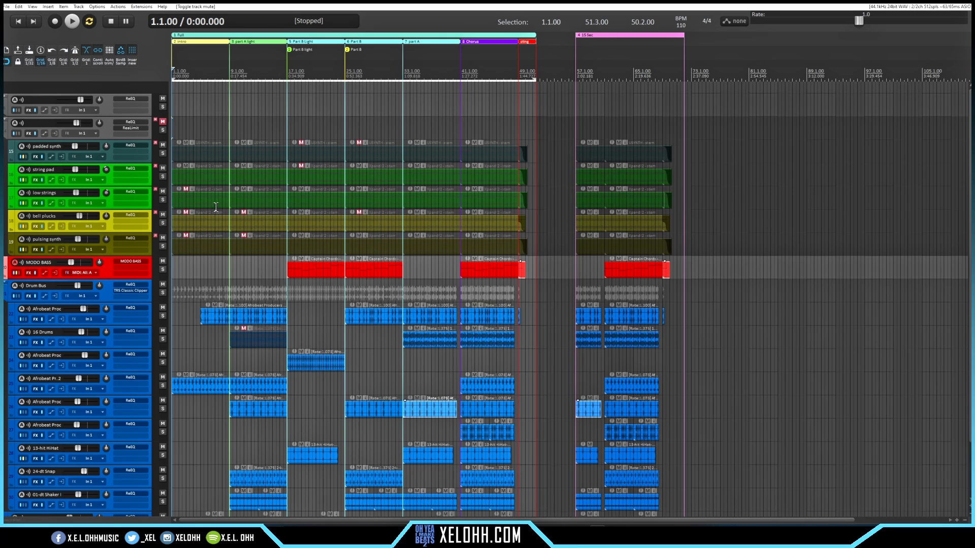
- Unmute the folder track above padded synth and mute the Drum Bus, WAFXE3 and X Perc Crashy tracks
{"action": "left_click", "coordinate": [160, 124]}
{"action": "scroll", "coordinate": [173, 282], "scroll_direction": "down", "scroll_amount": 1}
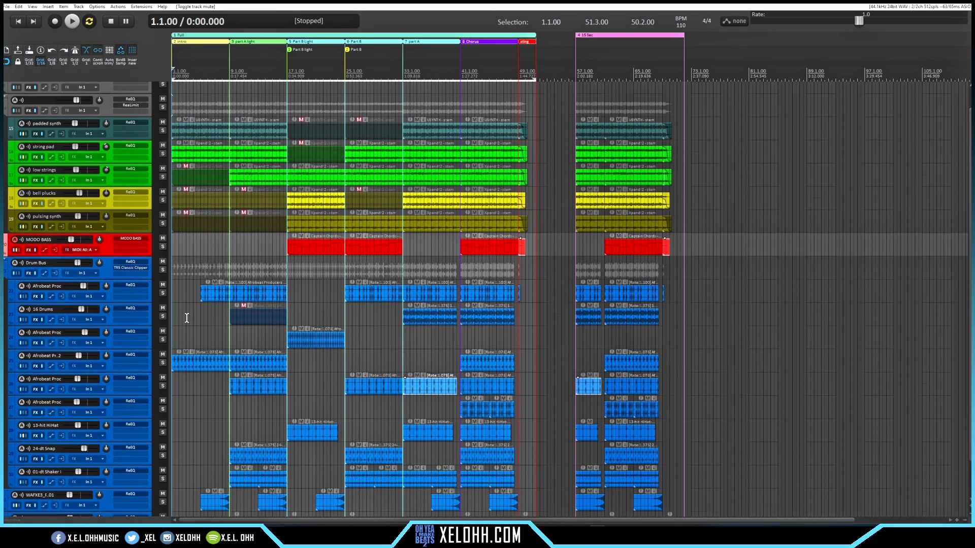
{"action": "left_click", "coordinate": [162, 250]}
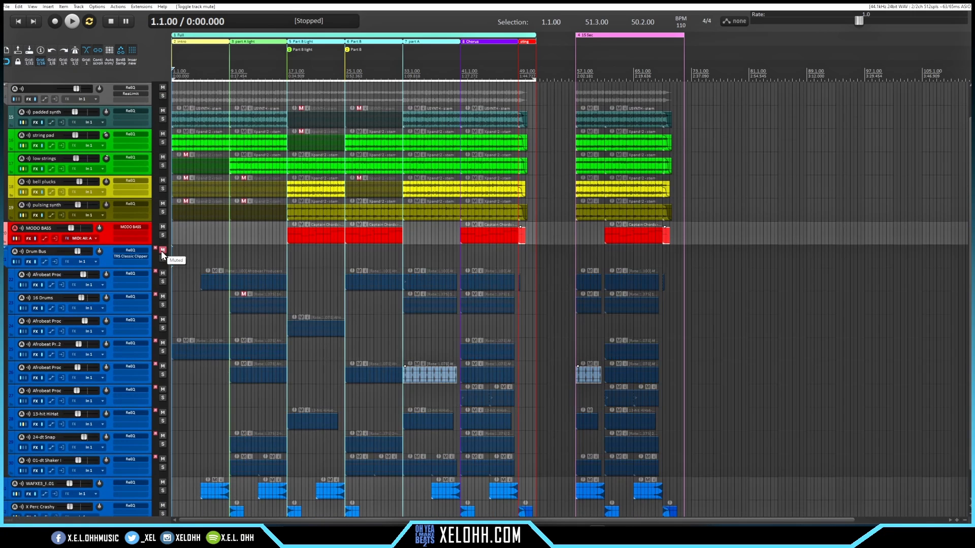
{"action": "scroll", "coordinate": [182, 426], "scroll_direction": "down", "scroll_amount": 1}
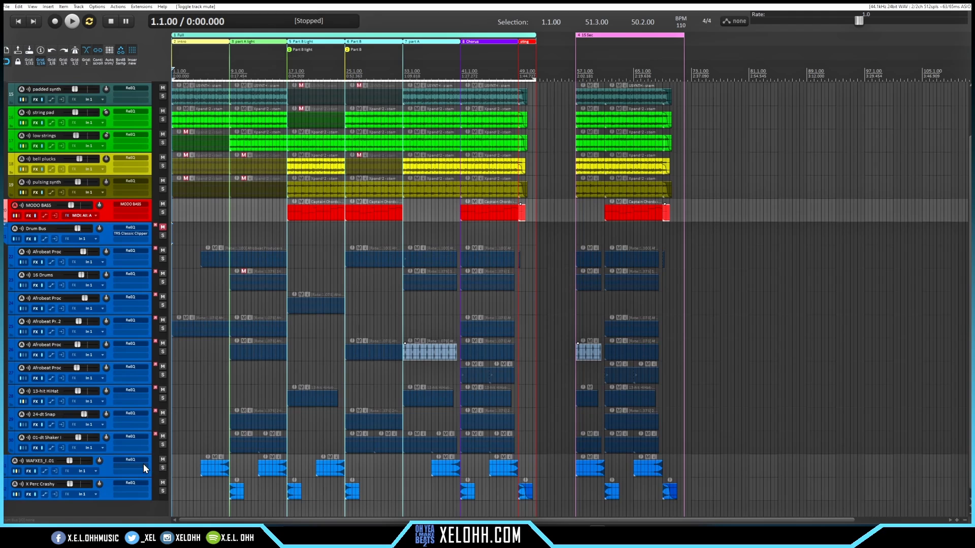
{"action": "left_click", "coordinate": [163, 459]}
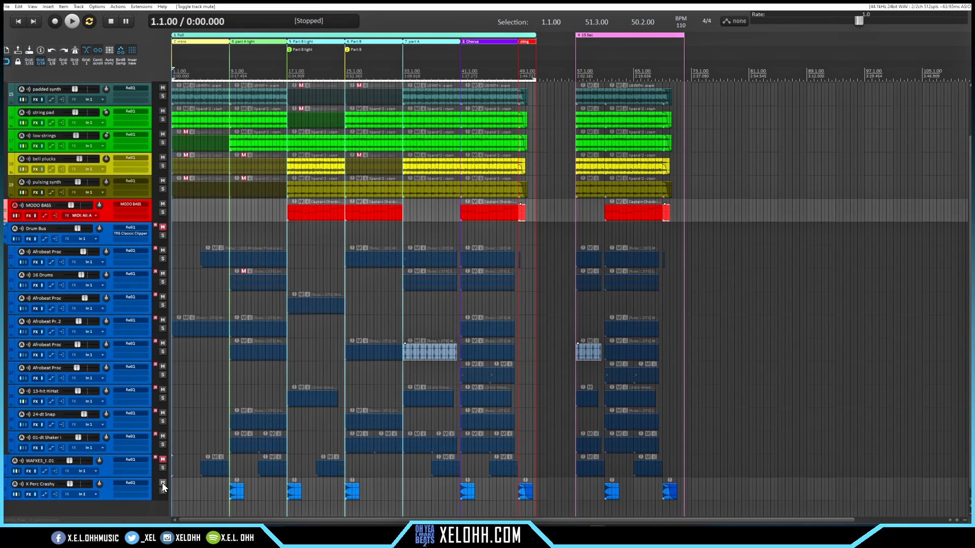
{"action": "left_click", "coordinate": [163, 483]}
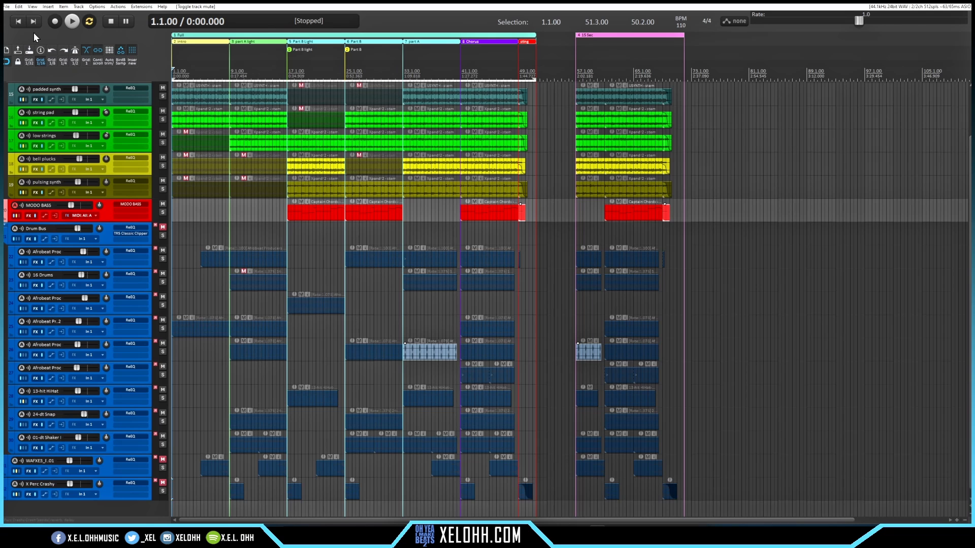
- Open the render settings, set the file name to "Happy Dance - $tempo BPM No Drums", then add it to the render queue and close the window
{"action": "left_click", "coordinate": [8, 7]}
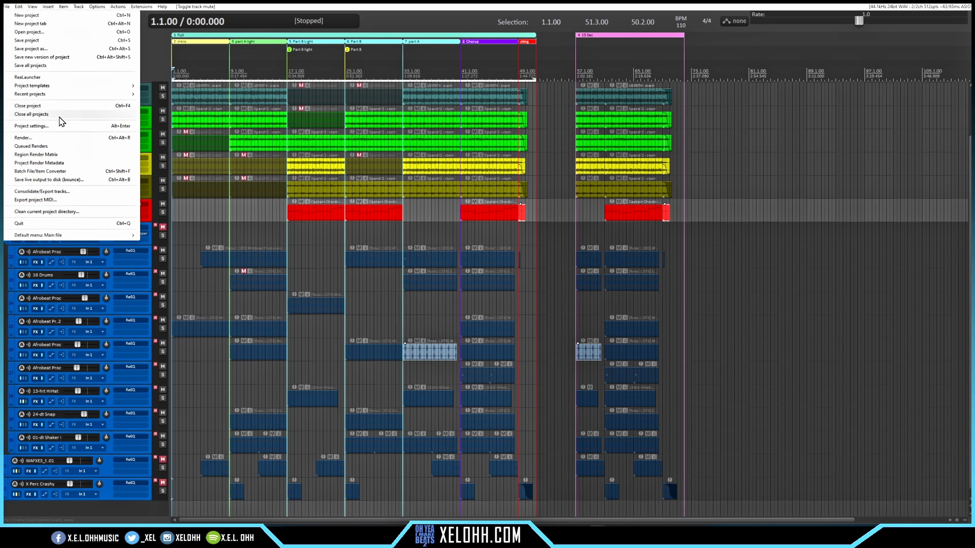
{"action": "left_click", "coordinate": [62, 141]}
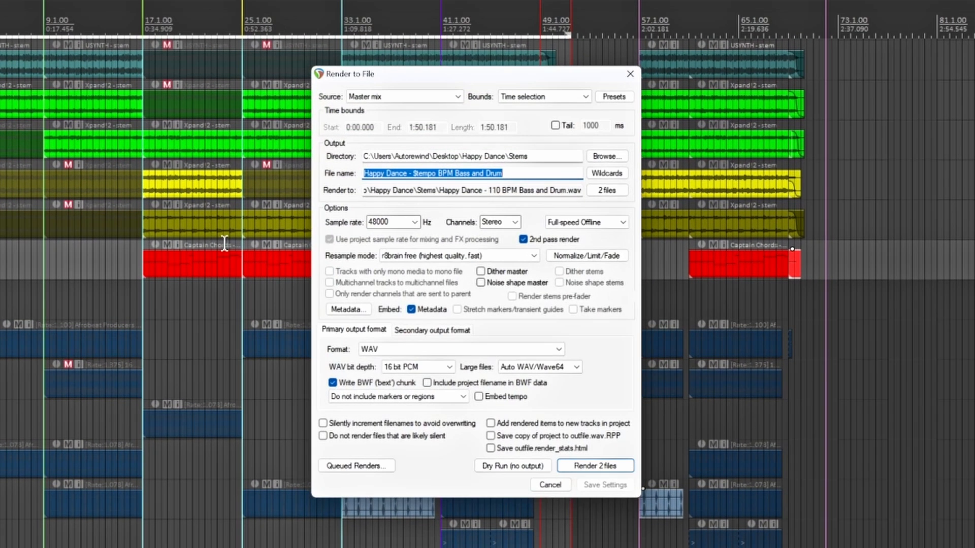
{"action": "left_click", "coordinate": [508, 161]}
{"action": "left_click_drag", "start_coordinate": [503, 174], "coordinate": [456, 181]}
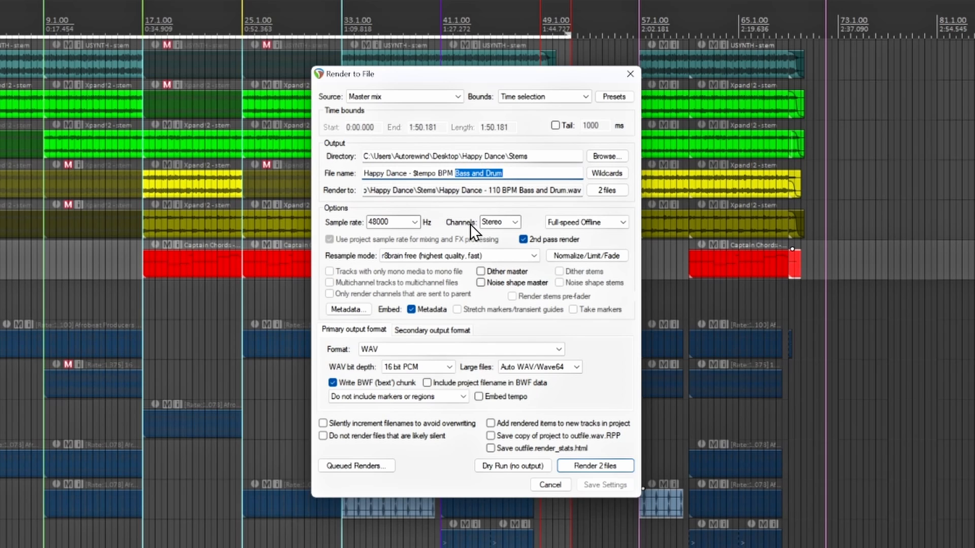
{"action": "type", "text": "No Dr"}
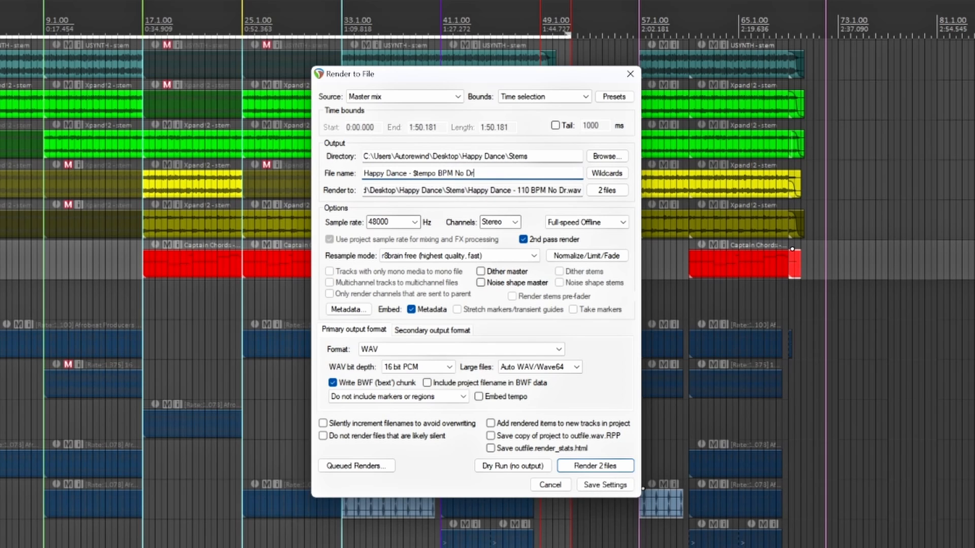
{"action": "type", "text": "ums"}
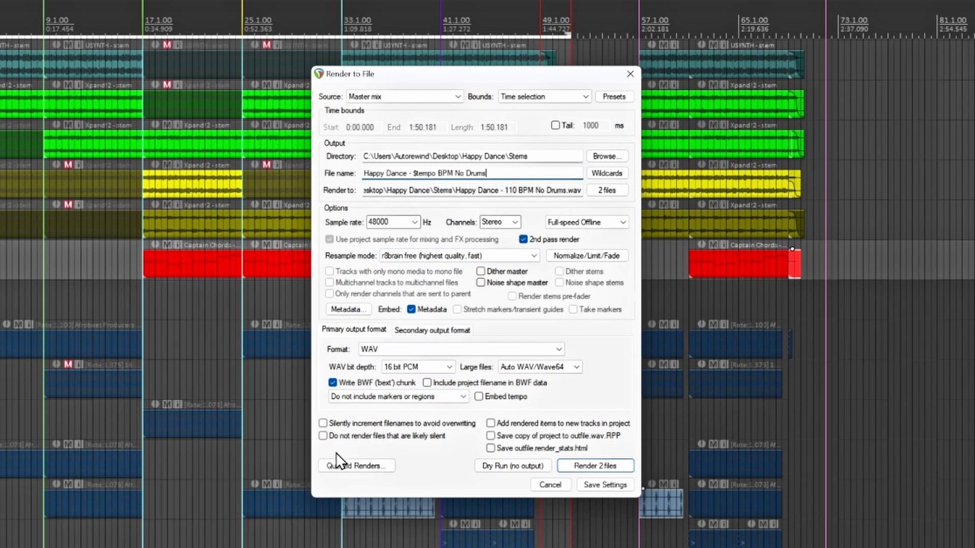
{"action": "left_click", "coordinate": [348, 465]}
{"action": "left_click", "coordinate": [370, 496]}
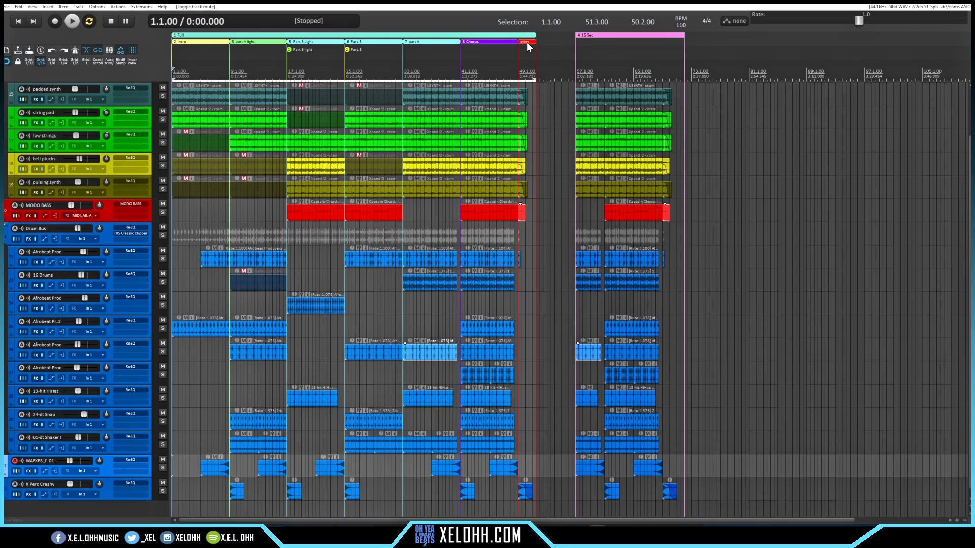
- Set the time selection to the sting region, then change the render directory's last subfolder to Regions
{"action": "left_click", "coordinate": [527, 42]}
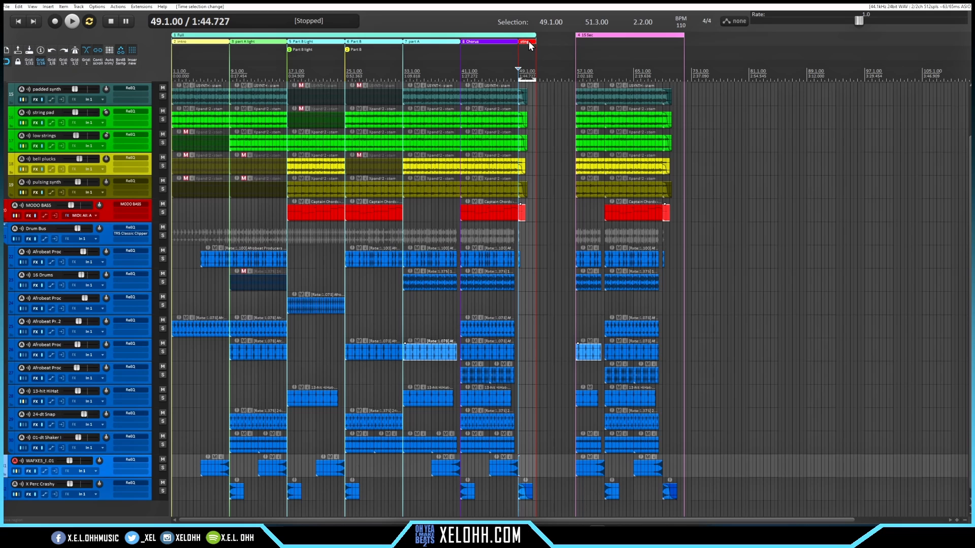
{"action": "left_click", "coordinate": [6, 7]}
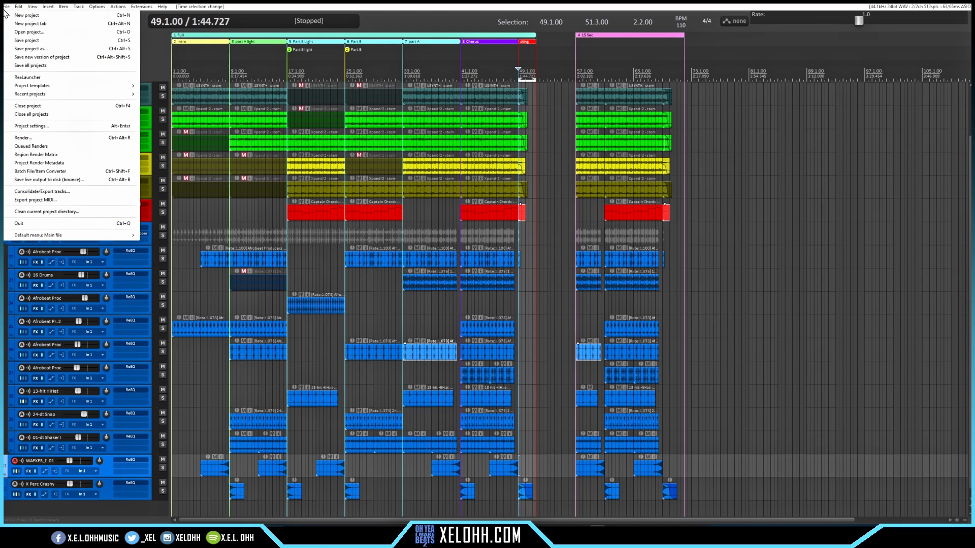
{"action": "left_click", "coordinate": [37, 139]}
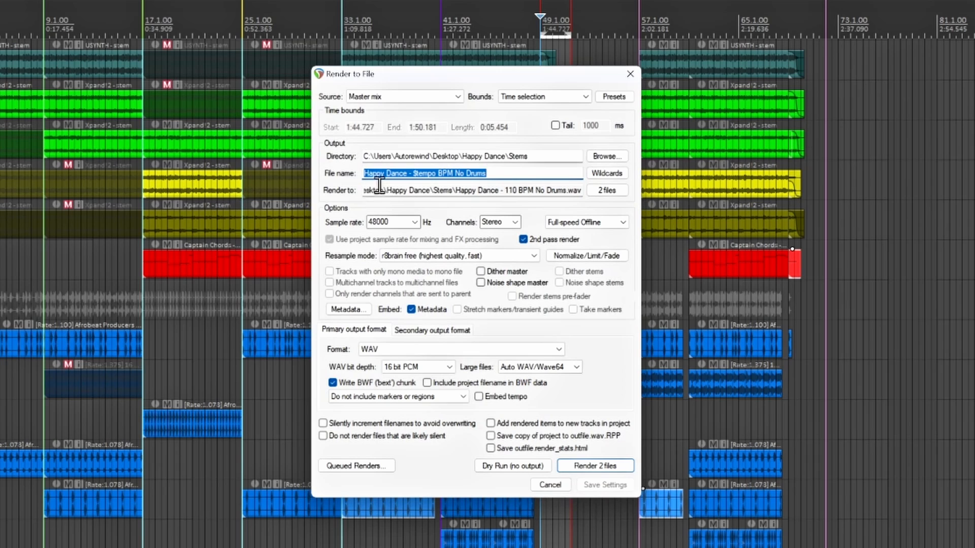
{"action": "left_click_drag", "start_coordinate": [547, 157], "coordinate": [515, 159]}
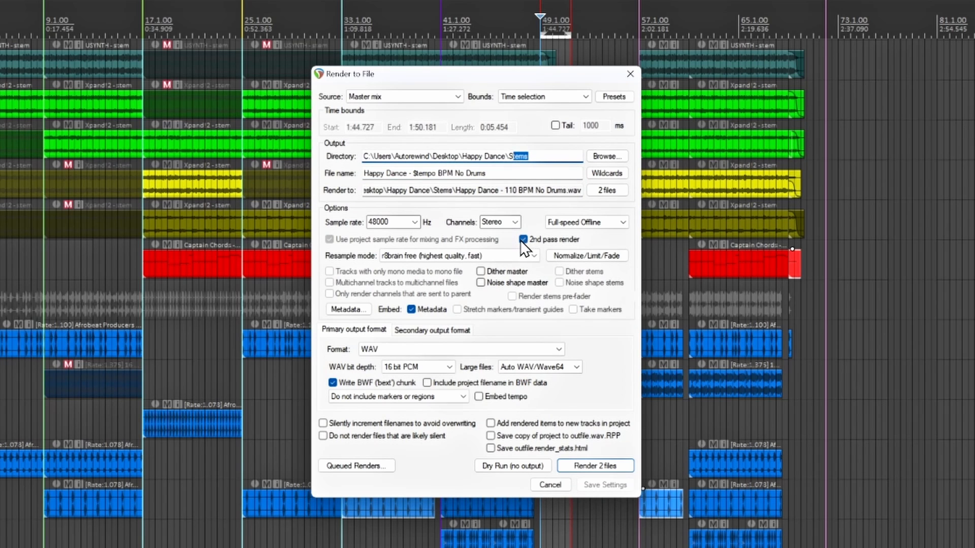
{"action": "type", "text": "Regions"}
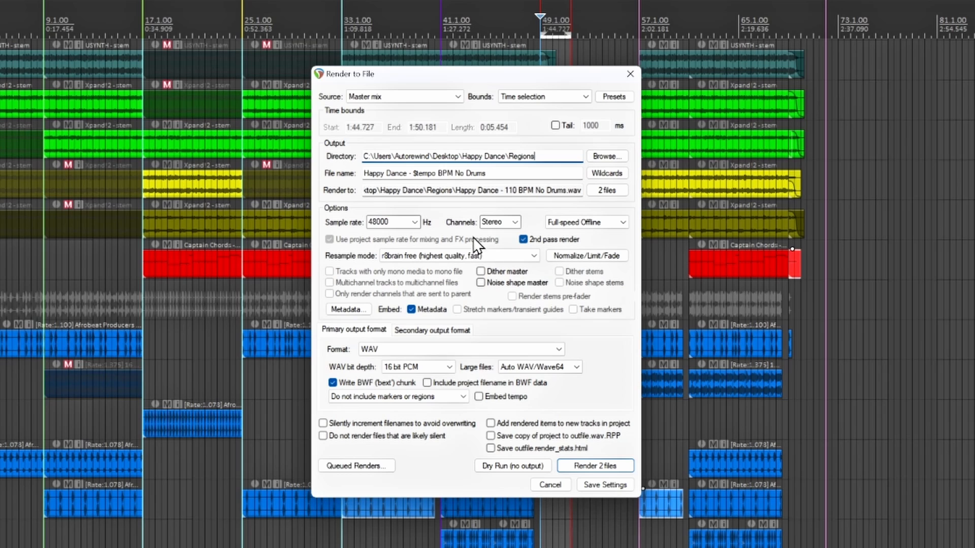
- Set the render source to Region render matrix via master and the bounds to Selected regions
{"action": "left_click", "coordinate": [457, 98]}
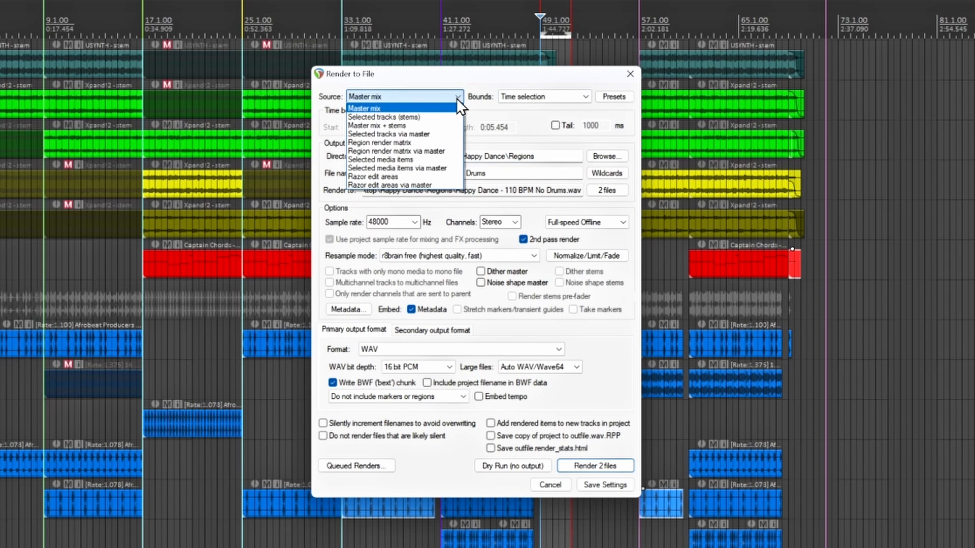
{"action": "left_click", "coordinate": [437, 151]}
{"action": "left_click", "coordinate": [538, 97]}
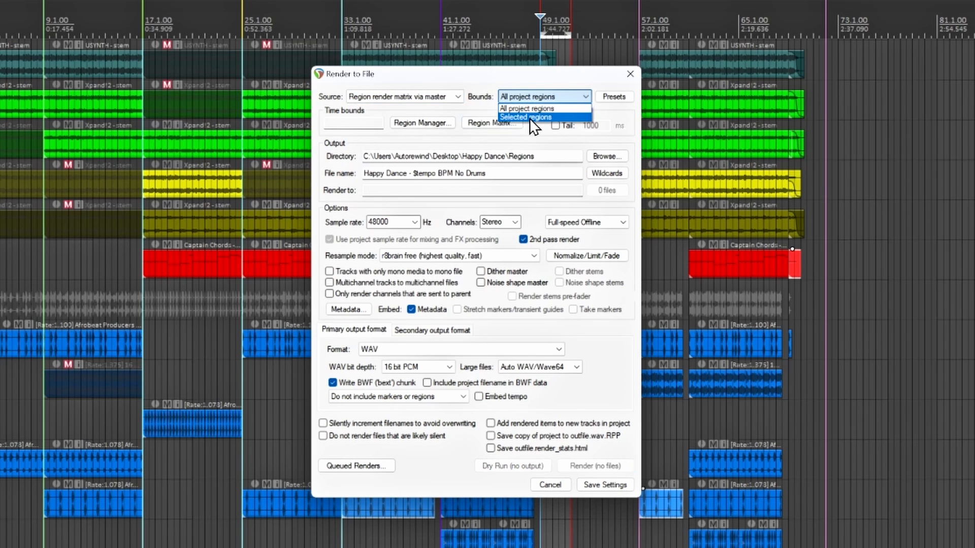
{"action": "left_click", "coordinate": [530, 118]}
- In the Region/Marker Manager, add Master mix to the sting region's render list and close the manager
{"action": "left_click", "coordinate": [425, 123]}
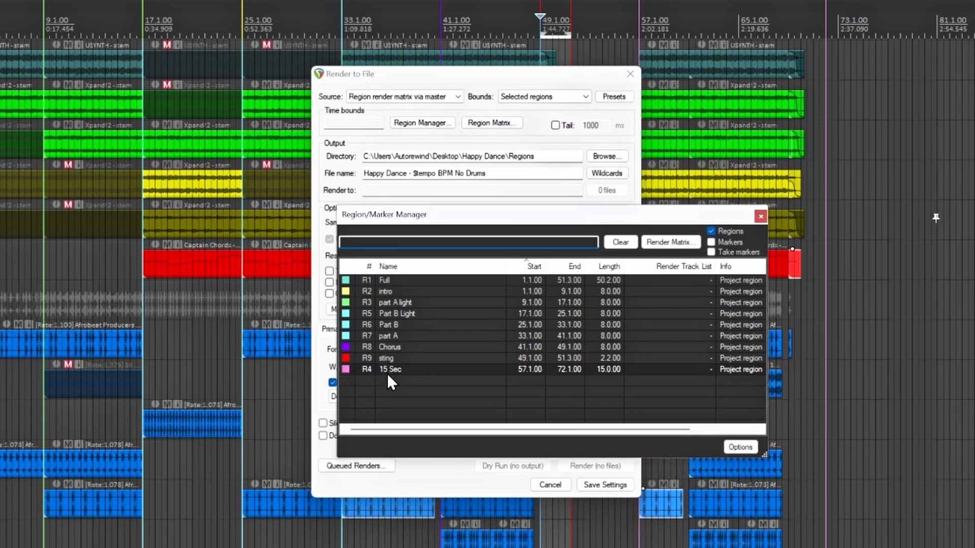
{"action": "left_click", "coordinate": [382, 358]}
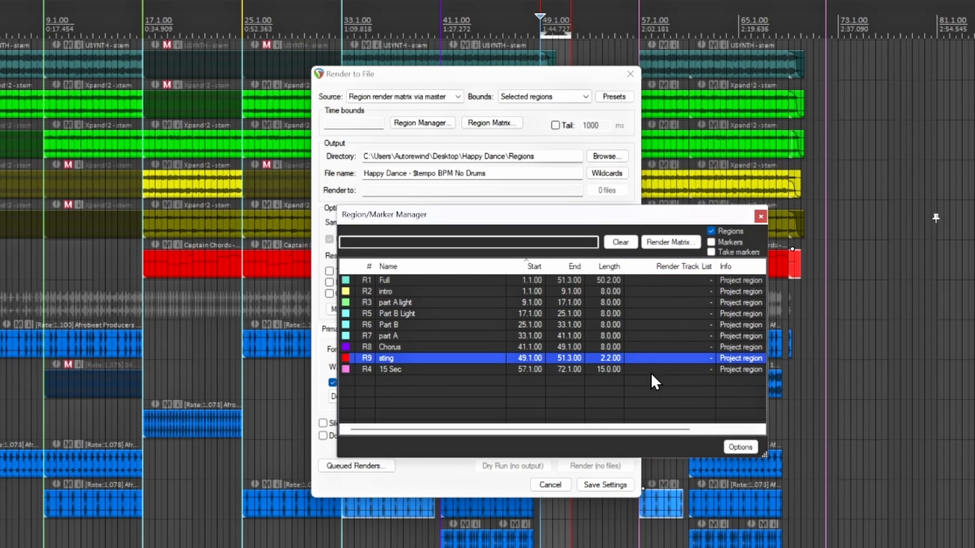
{"action": "right_click", "coordinate": [655, 358]}
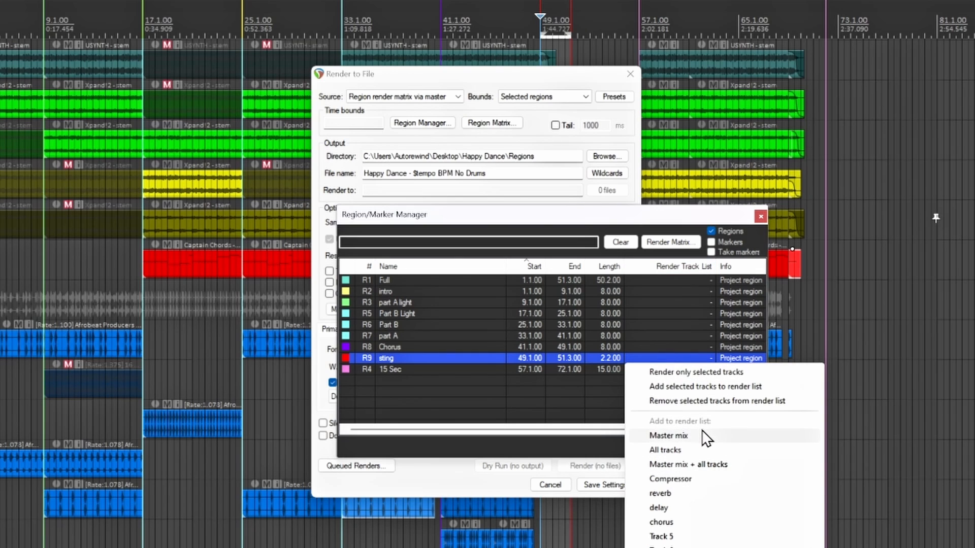
{"action": "left_click", "coordinate": [669, 435]}
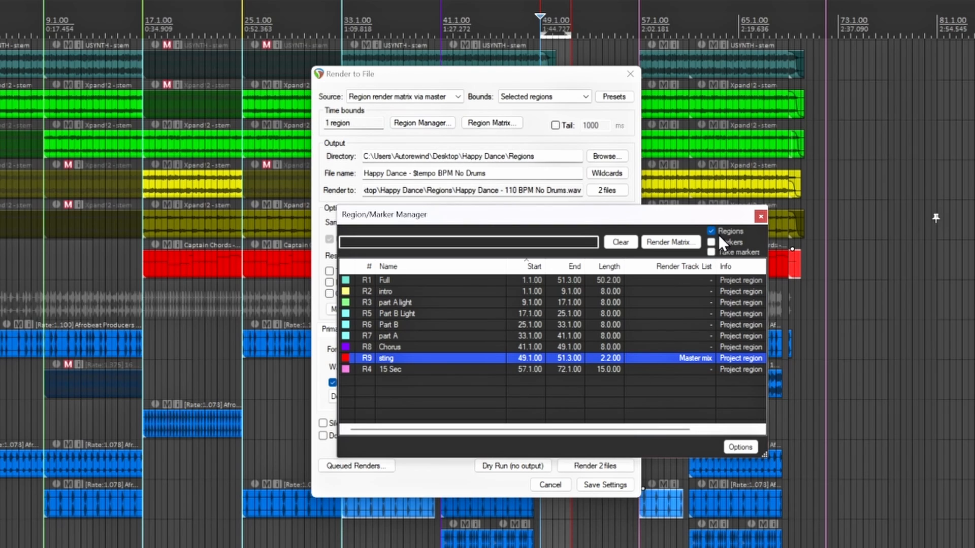
{"action": "left_click", "coordinate": [761, 217]}
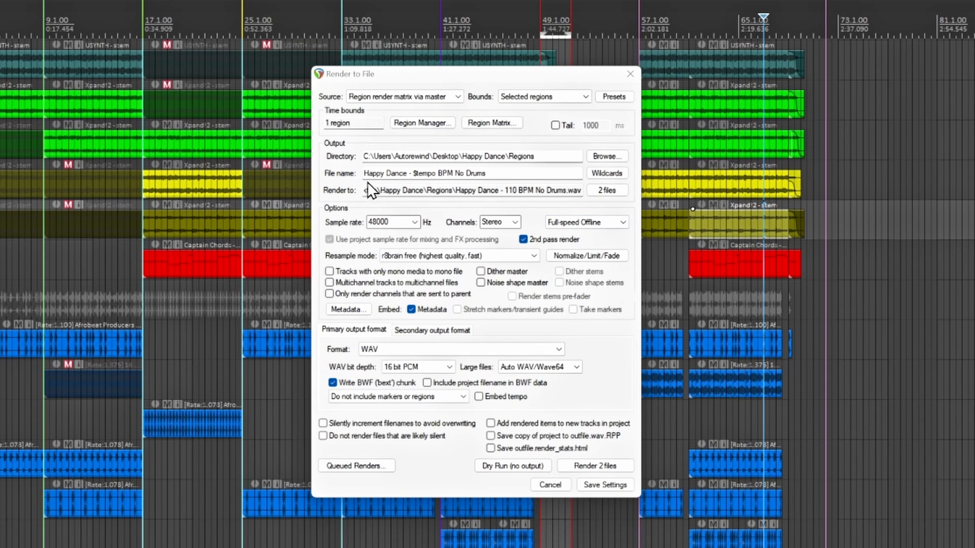
- Replace "No Drums" in the render file name with the $region wildcard, giving "Happy Dance - $tempo BPM $region"
{"action": "left_click", "coordinate": [511, 174]}
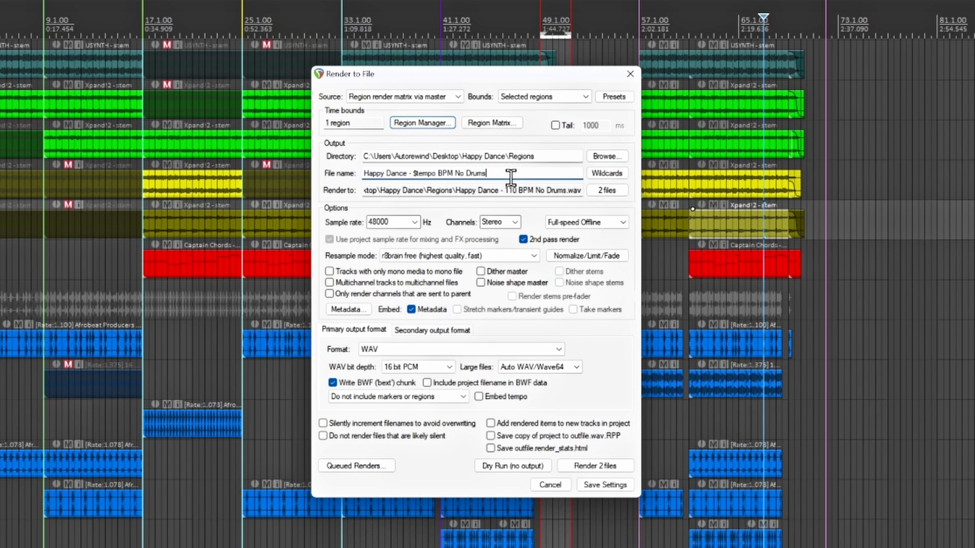
{"action": "key", "text": "BackSpace"}
{"action": "key", "text": "BackSpace"}
{"action": "key", "text": "BackSpace"}
{"action": "key", "text": "BackSpace"}
{"action": "key", "text": "BackSpace"}
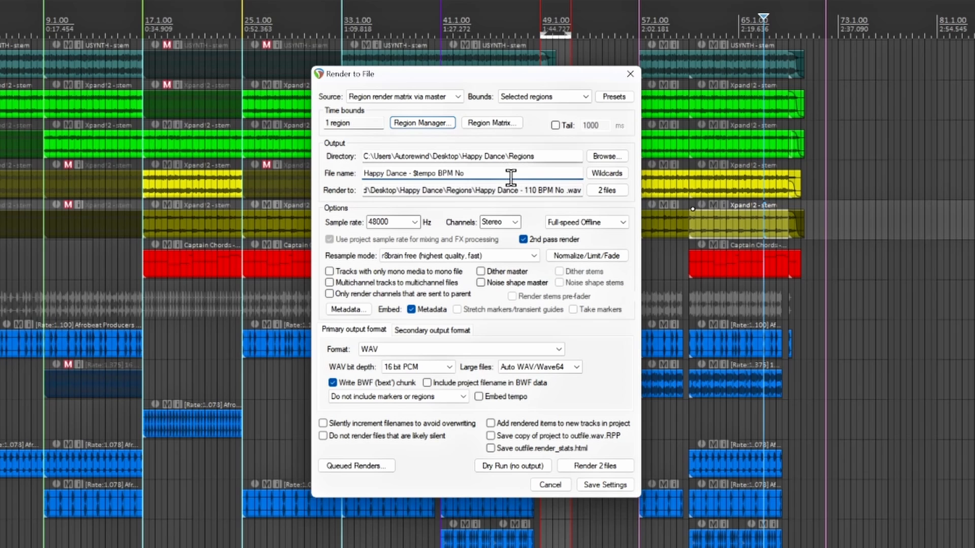
{"action": "key", "text": "BackSpace"}
{"action": "key", "text": "BackSpace"}
{"action": "key", "text": "BackSpace"}
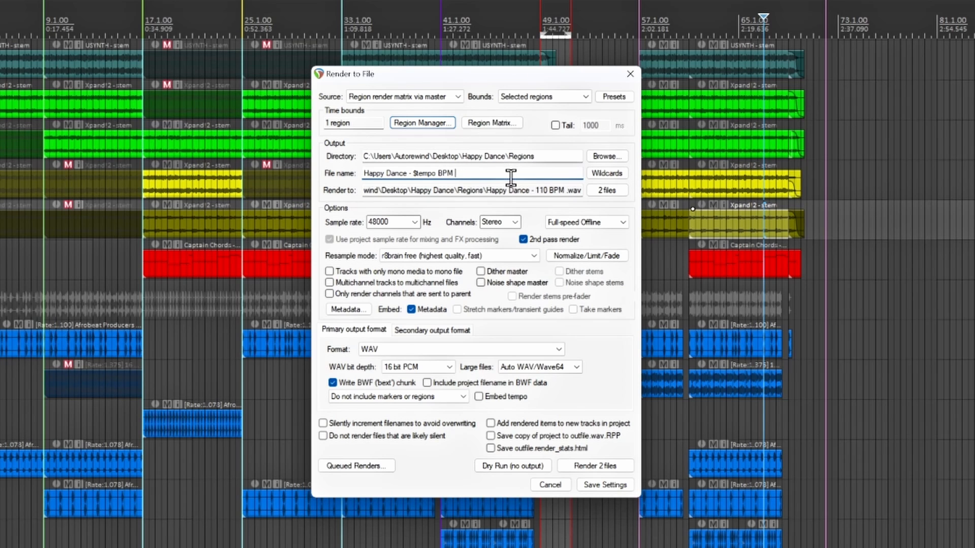
{"action": "left_click", "coordinate": [617, 173]}
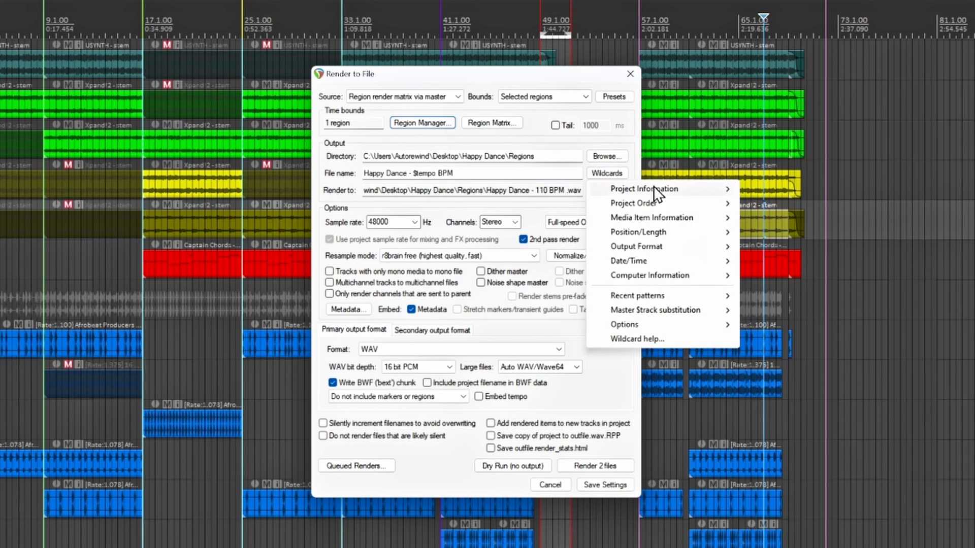
{"action": "mouse_move", "coordinate": [656, 190]}
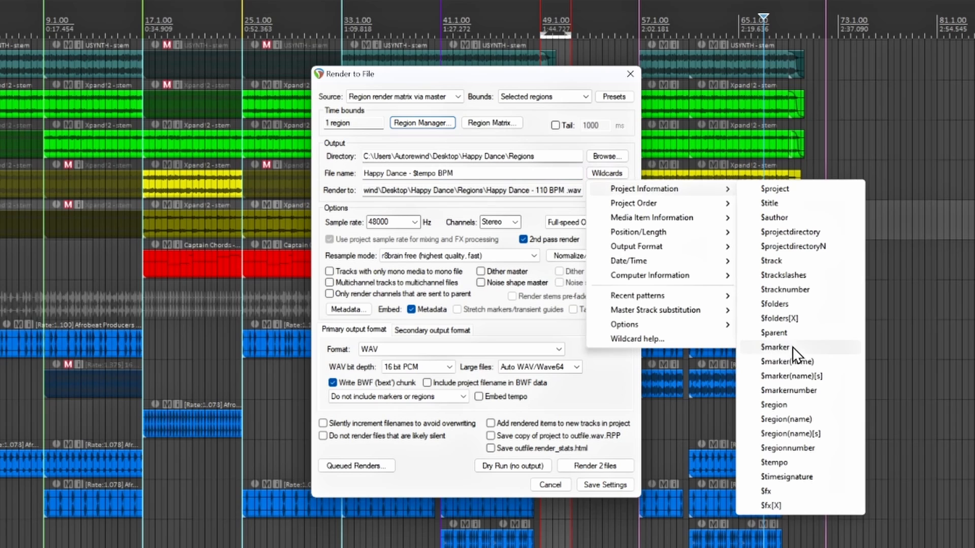
{"action": "left_click", "coordinate": [775, 405]}
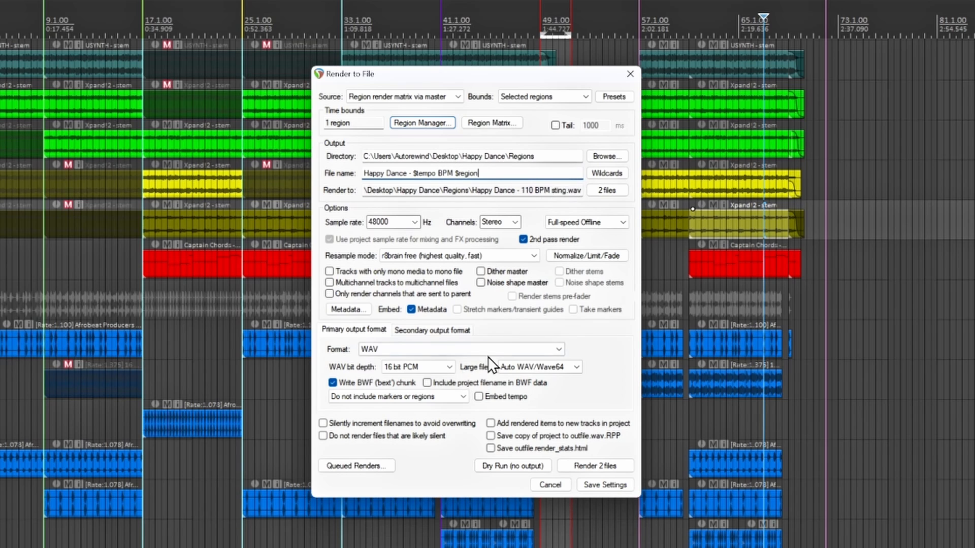
- Set the secondary output format to (no secondary output)
{"action": "left_click", "coordinate": [431, 331]}
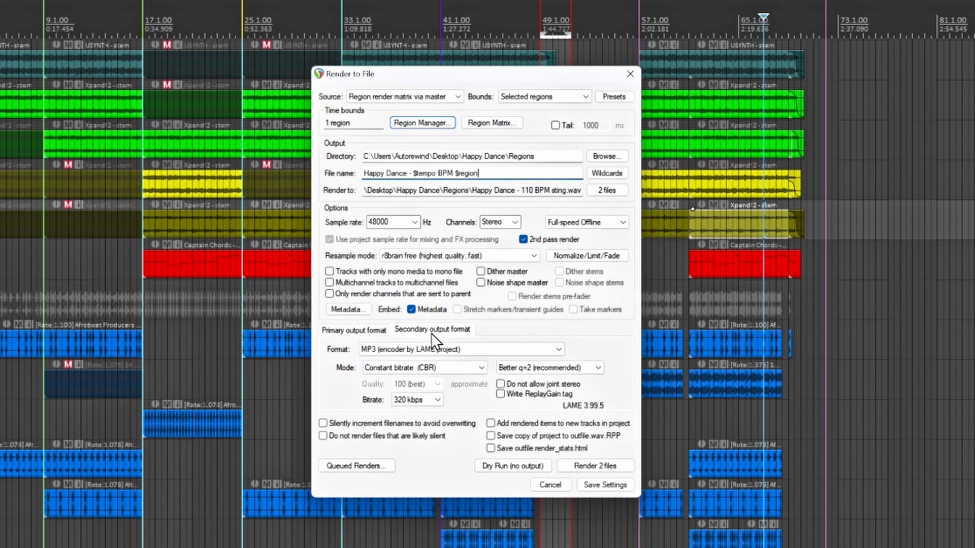
{"action": "left_click", "coordinate": [473, 350]}
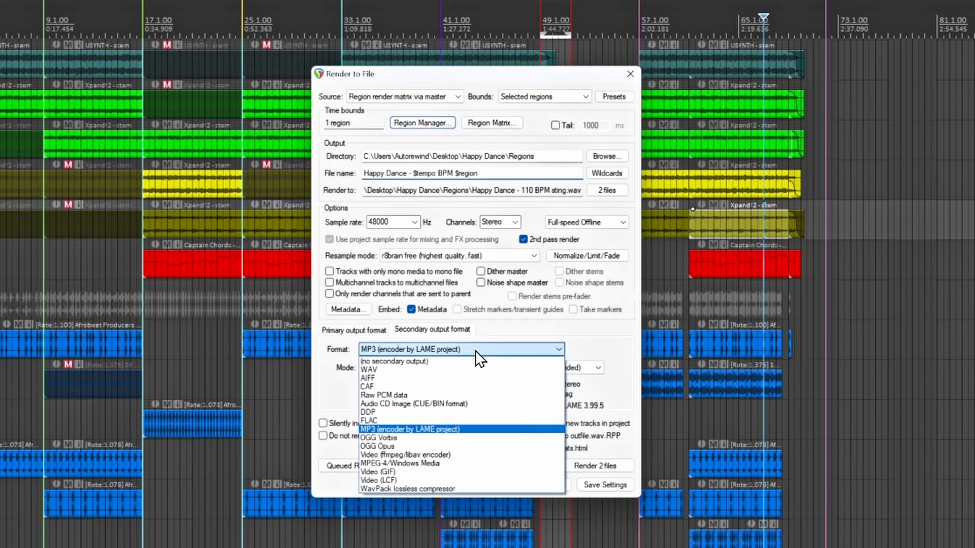
{"action": "left_click", "coordinate": [408, 362]}
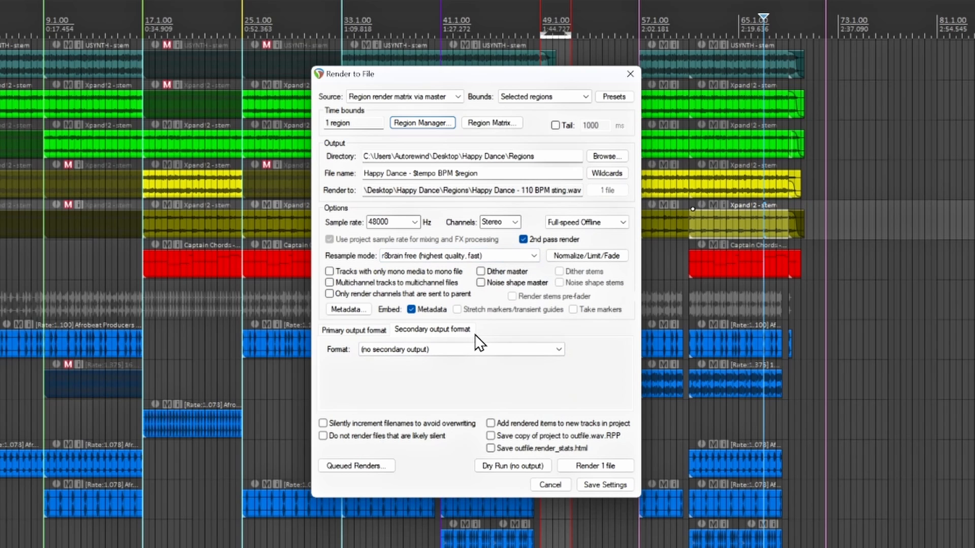
- Set the primary output format to AIFF and add the sting render to the render queue, keeping the render window open
{"action": "left_click", "coordinate": [347, 333]}
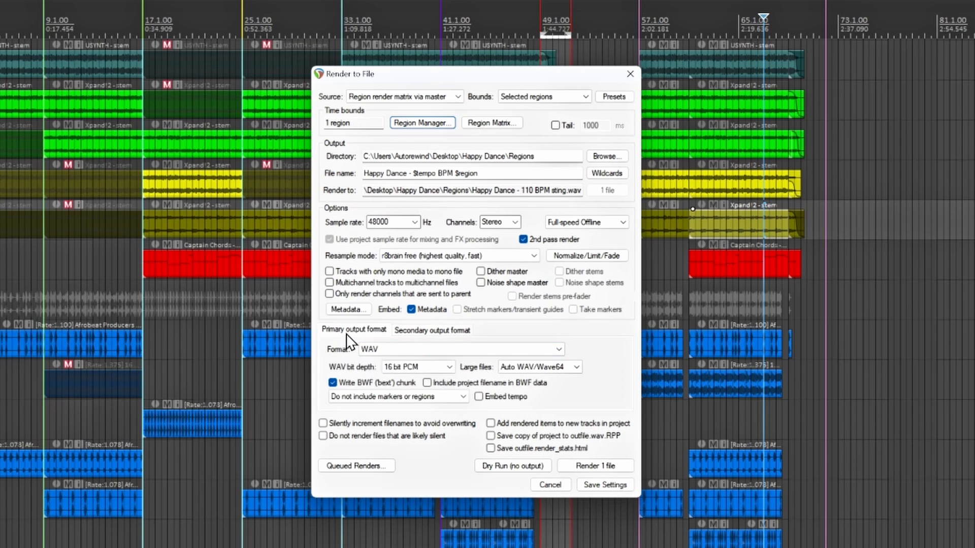
{"action": "left_click", "coordinate": [415, 348]}
{"action": "left_click", "coordinate": [411, 369]}
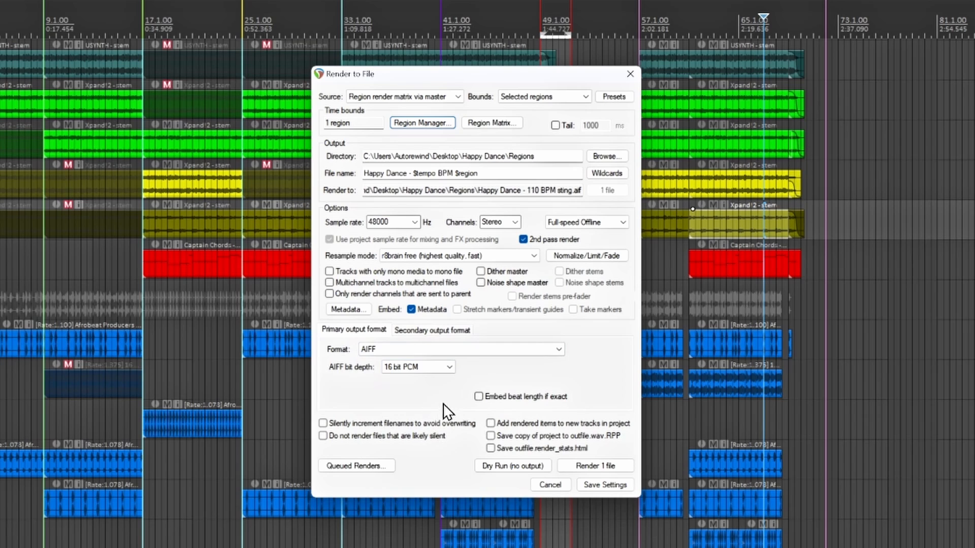
{"action": "left_click", "coordinate": [355, 467]}
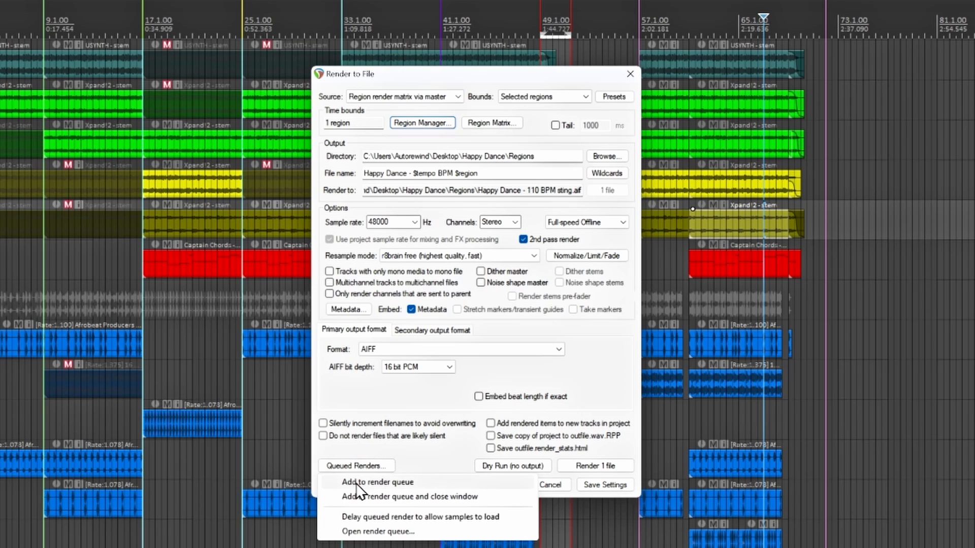
{"action": "left_click", "coordinate": [356, 483]}
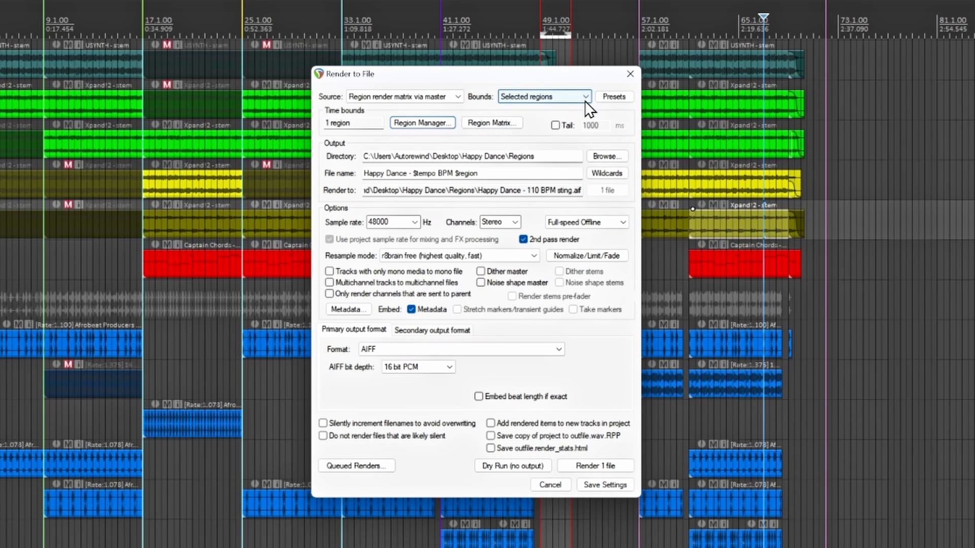
- Reopen the Region/Marker Manager and remove Master mix from the sting region's render list
{"action": "left_click", "coordinate": [419, 123]}
{"action": "right_click", "coordinate": [638, 355]}
{"action": "left_click", "coordinate": [637, 436]}
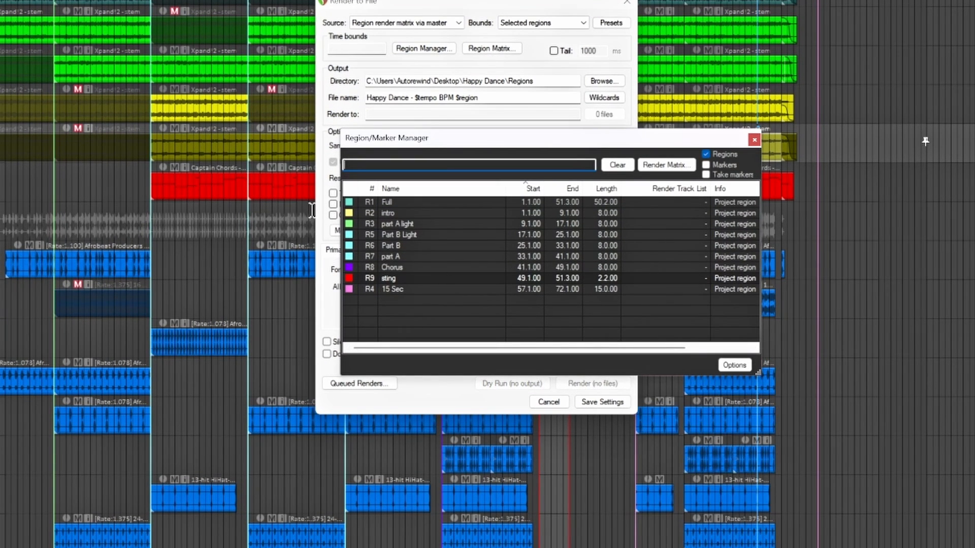
- Select the regions from intro through Chorus and add Master mix to their render track list
{"action": "left_click", "coordinate": [391, 213]}
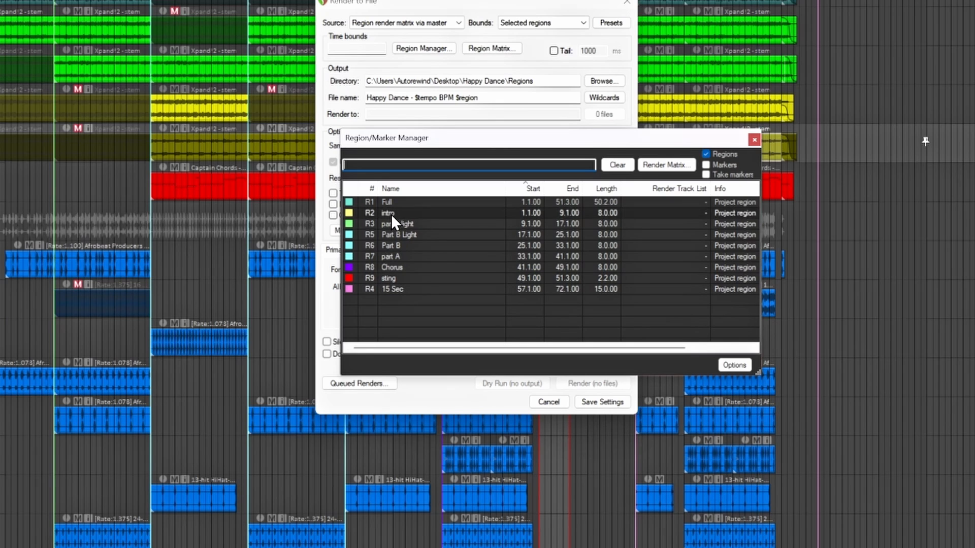
{"action": "left_click", "coordinate": [395, 267], "text": "shift"}
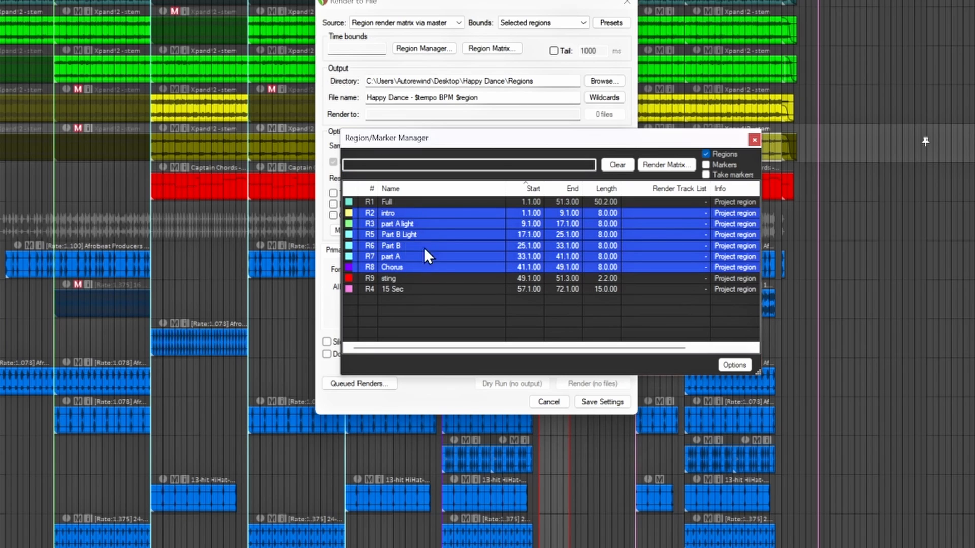
{"action": "right_click", "coordinate": [672, 215]}
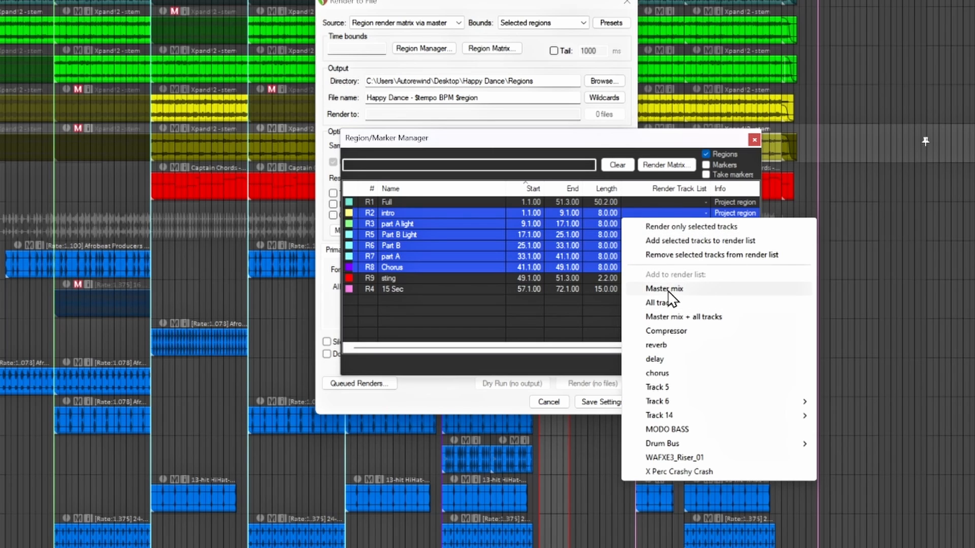
{"action": "left_click", "coordinate": [631, 290]}
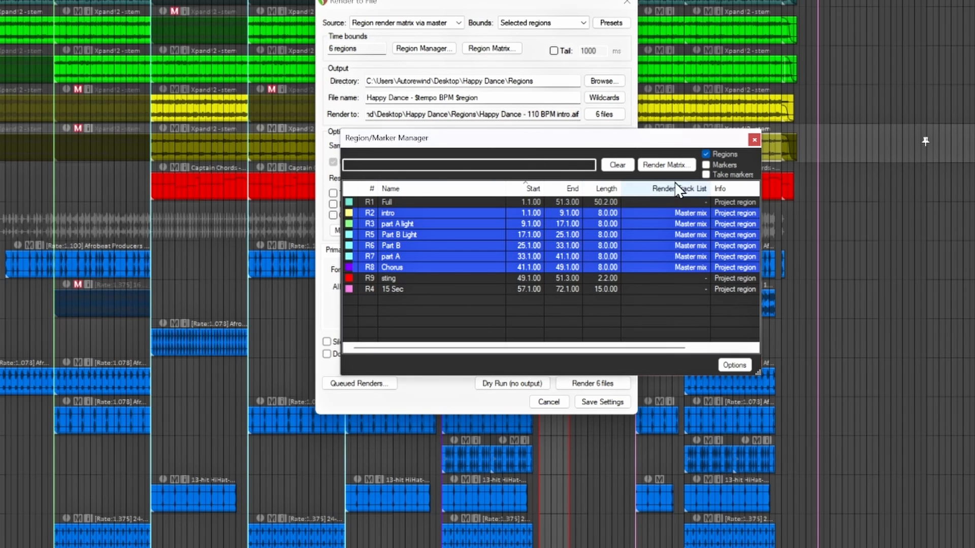
- Try Master mix + all tracks on the selected regions' render list, and return them to Master mix only
{"action": "right_click", "coordinate": [653, 211]}
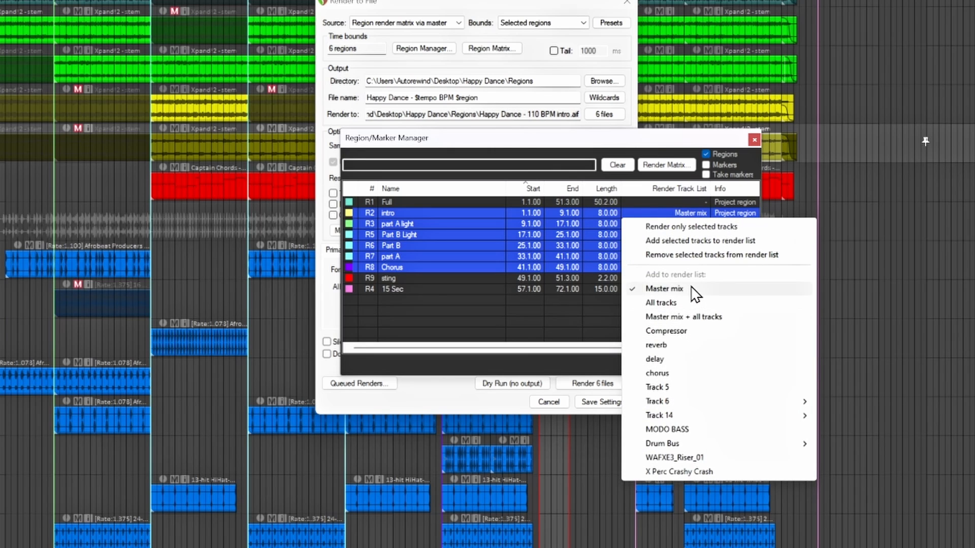
{"action": "left_click", "coordinate": [630, 320]}
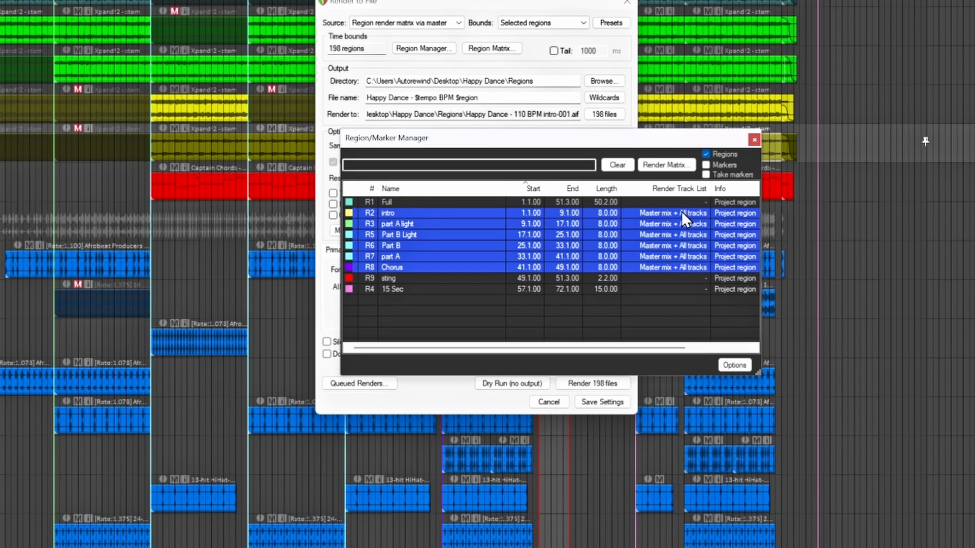
{"action": "left_click", "coordinate": [659, 213]}
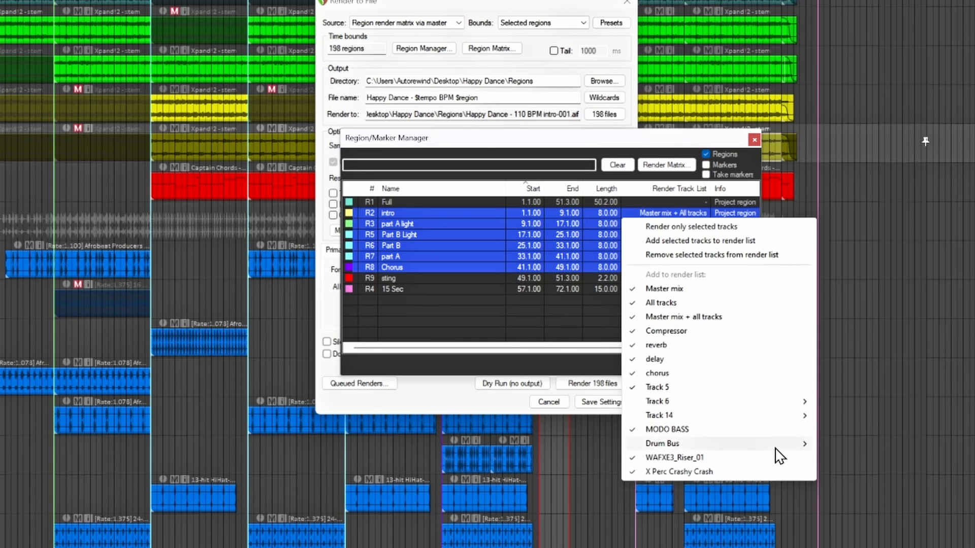
{"action": "mouse_move", "coordinate": [781, 447]}
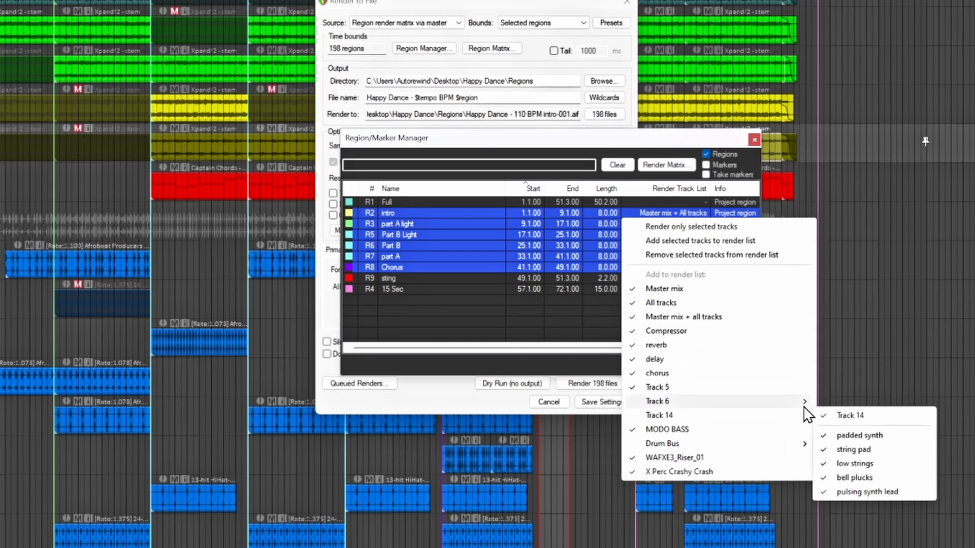
{"action": "mouse_move", "coordinate": [783, 398]}
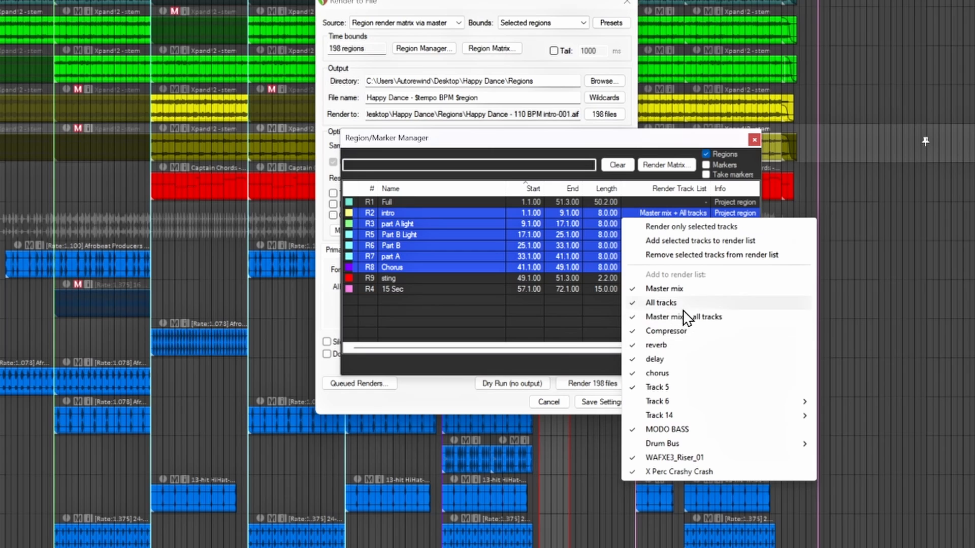
{"action": "left_click", "coordinate": [635, 317]}
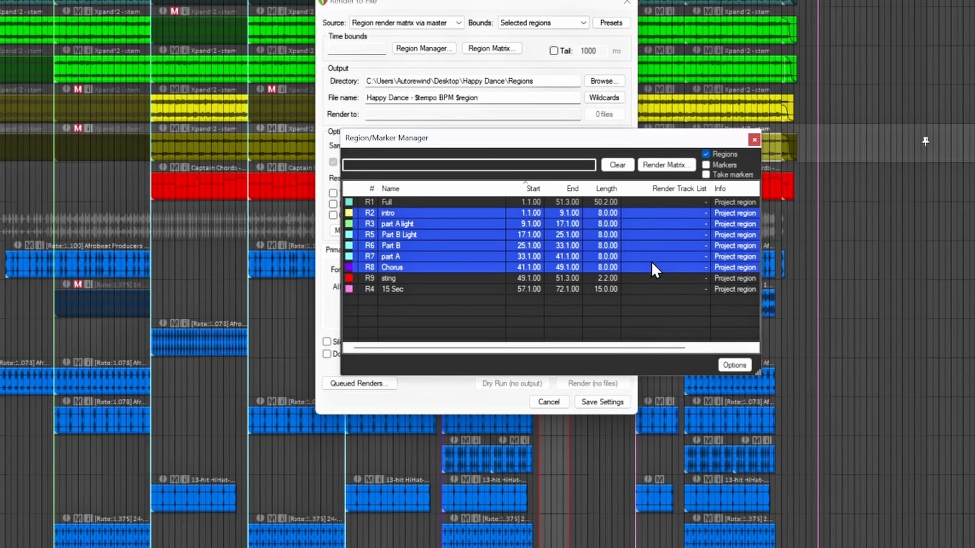
{"action": "right_click", "coordinate": [661, 216]}
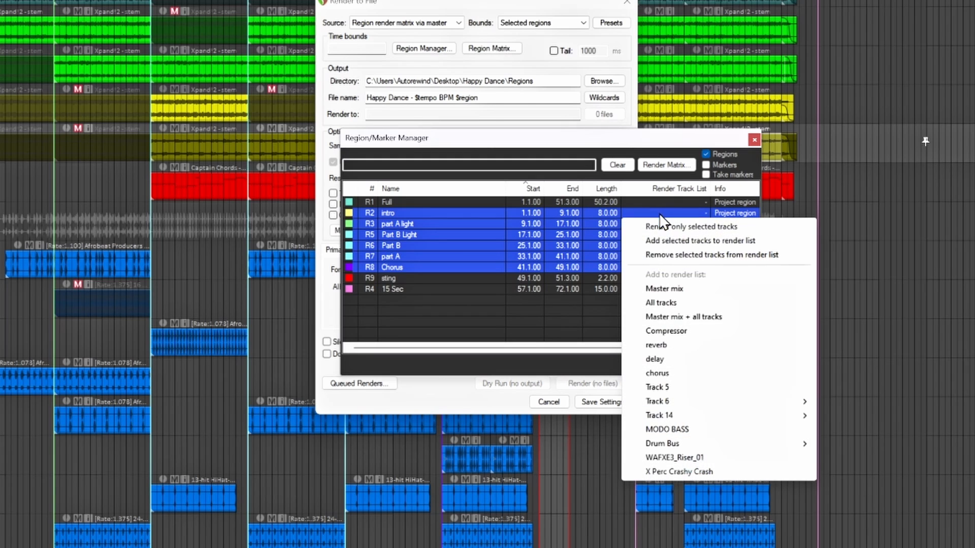
{"action": "left_click", "coordinate": [669, 288]}
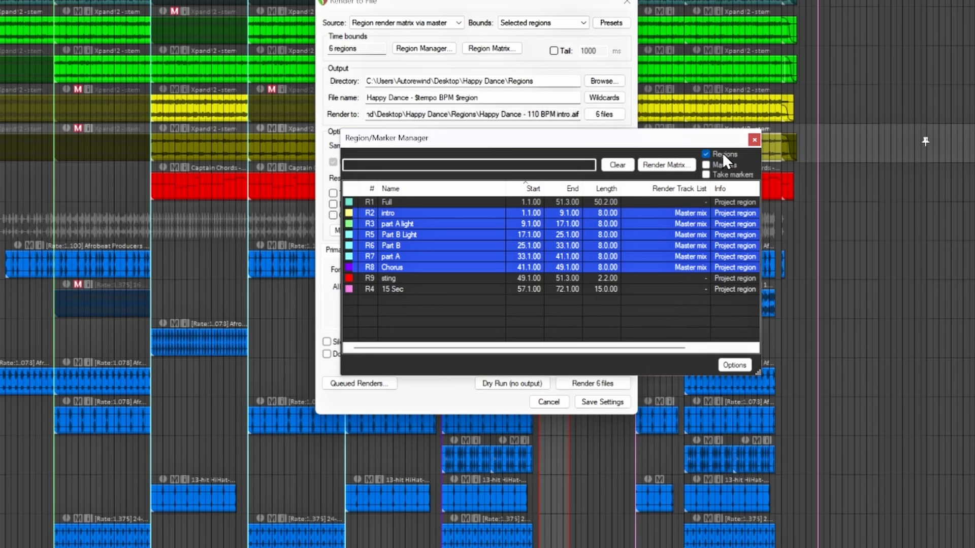
- Close the Region/Marker Manager and add the intro-to-Chorus regions render to the render queue, keeping the render window open
{"action": "left_click", "coordinate": [753, 141]}
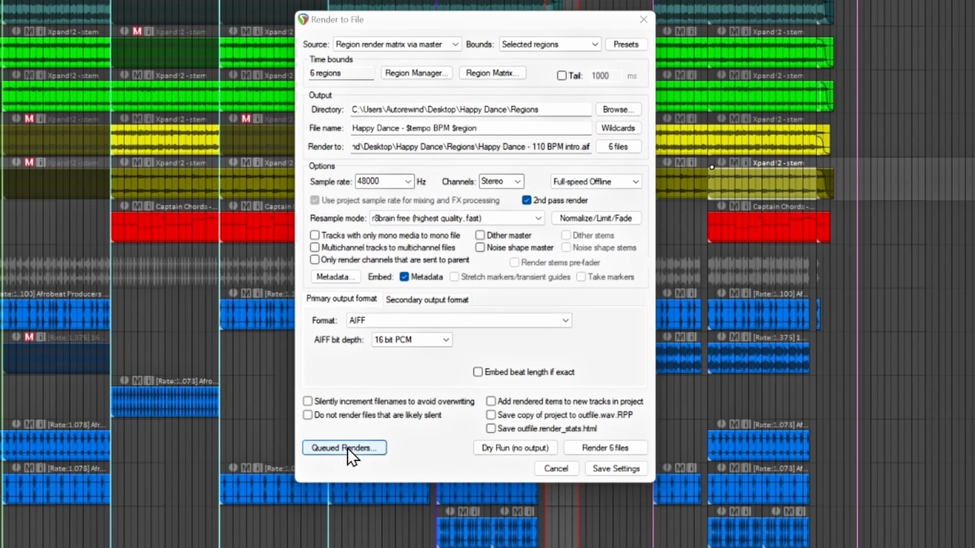
{"action": "left_click", "coordinate": [340, 483]}
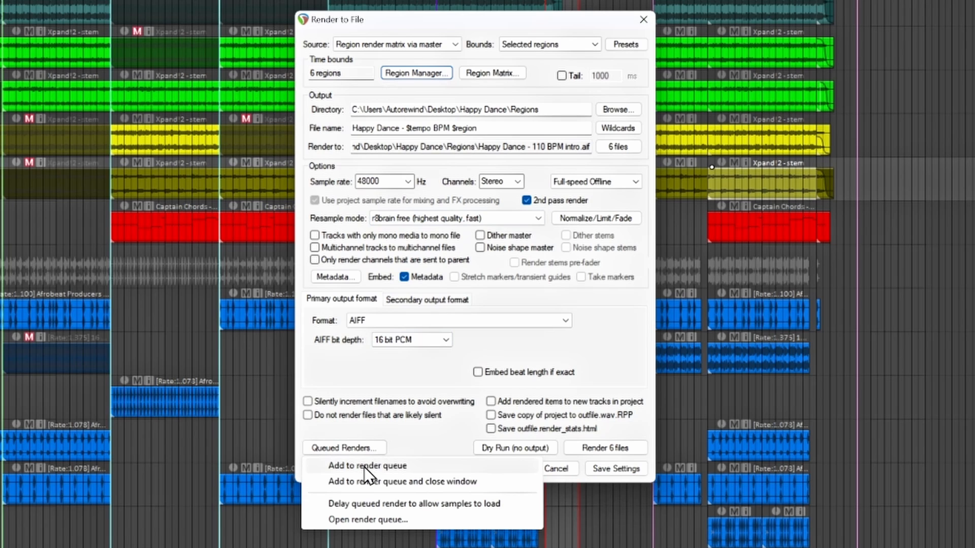
{"action": "left_click", "coordinate": [364, 466]}
- Change the output directory's last folder to Markers, and set the source to Master mix with bounds of All project markers
{"action": "left_click", "coordinate": [553, 109]}
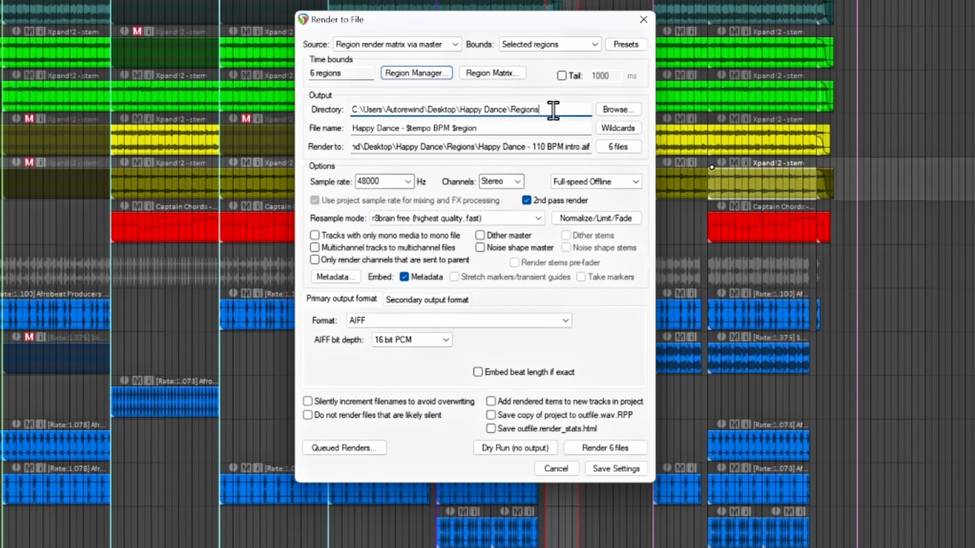
{"action": "left_click_drag", "start_coordinate": [553, 110], "coordinate": [512, 110]}
{"action": "key", "text": "BackSpace"}
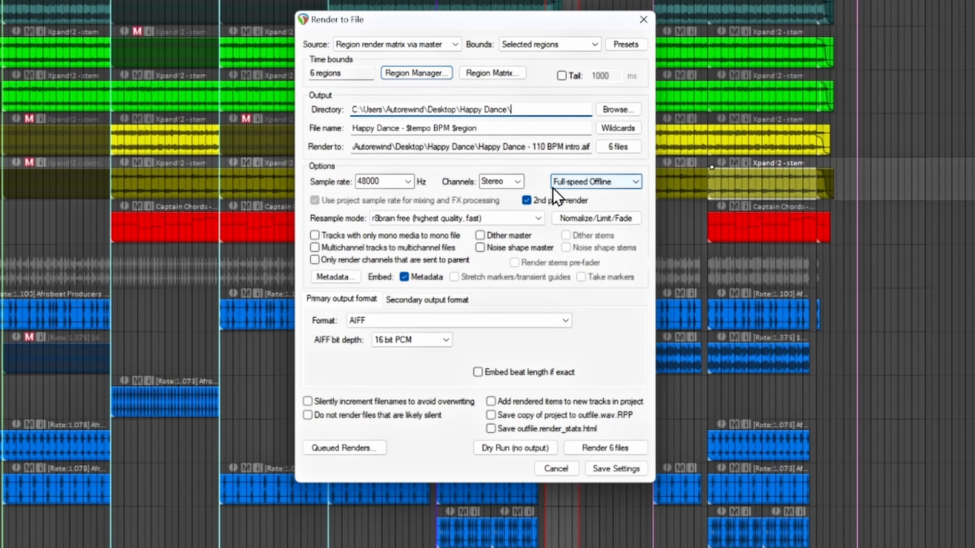
{"action": "type", "text": "Markers"}
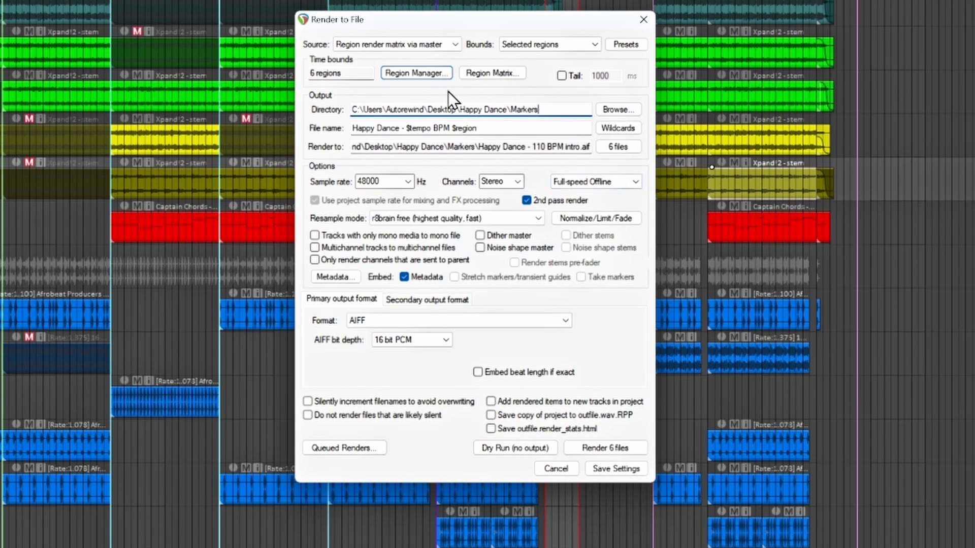
{"action": "left_click", "coordinate": [548, 44]}
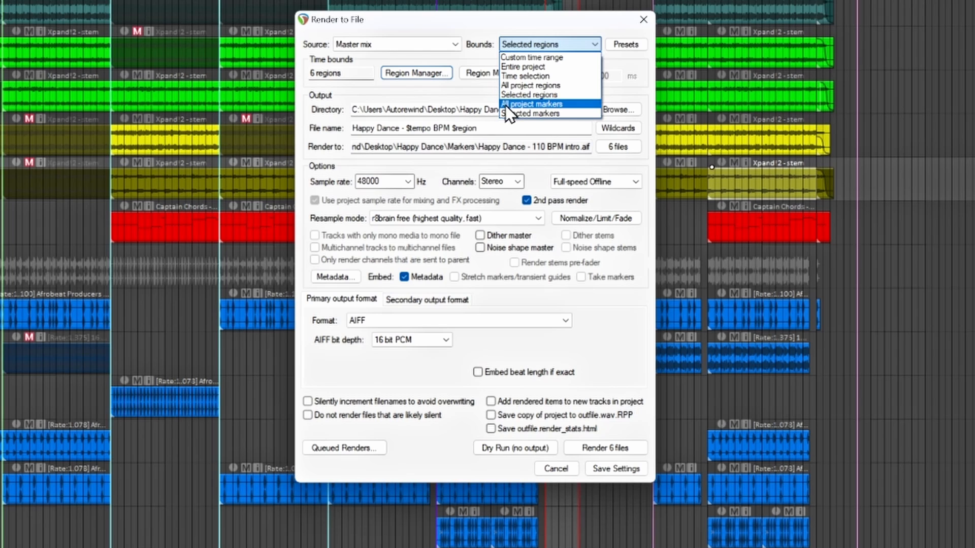
{"action": "left_click", "coordinate": [541, 104]}
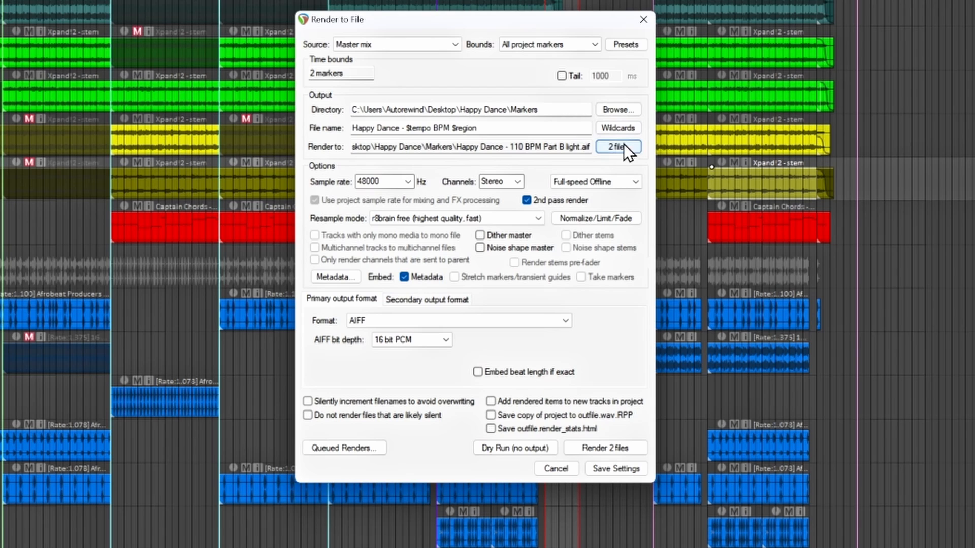
- Replace $region in the render file name with the $marker wildcard, giving "Happy Dance - $tempo BPM $marker"
{"action": "left_click", "coordinate": [495, 129]}
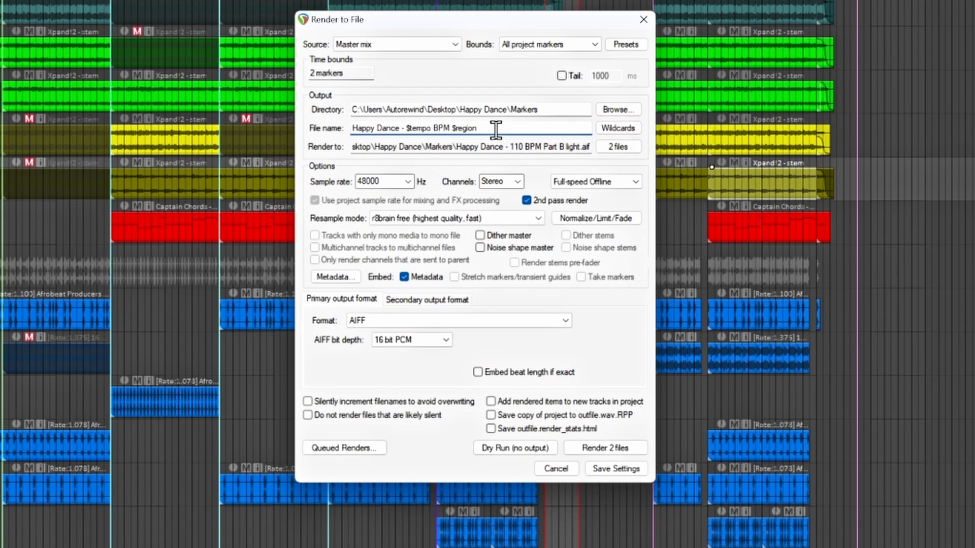
{"action": "key", "text": "BackSpace"}
{"action": "key", "text": "BackSpace"}
{"action": "key", "text": "BackSpace"}
{"action": "key", "text": "BackSpace"}
{"action": "key", "text": "BackSpace"}
{"action": "key", "text": "BackSpace"}
{"action": "key", "text": "BackSpace"}
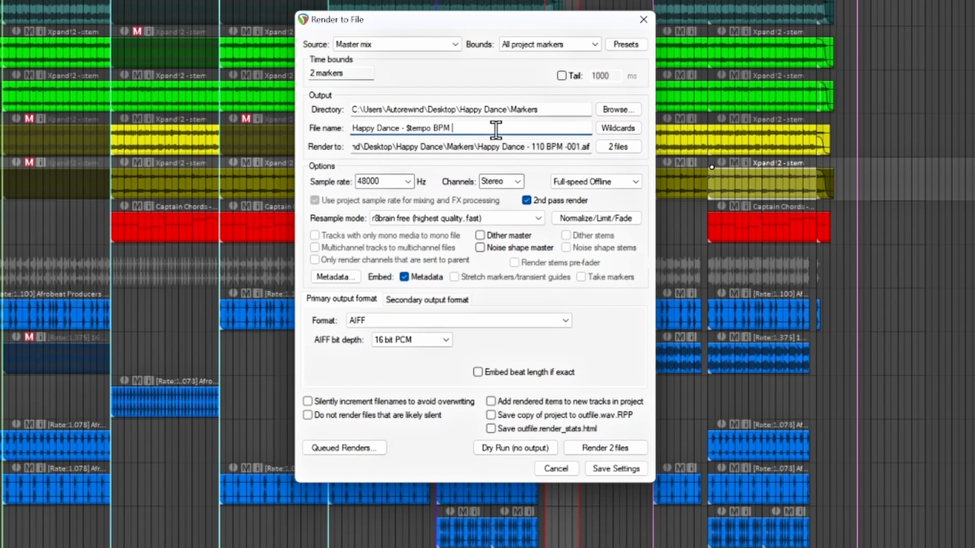
{"action": "left_click", "coordinate": [619, 127]}
{"action": "mouse_move", "coordinate": [706, 146]}
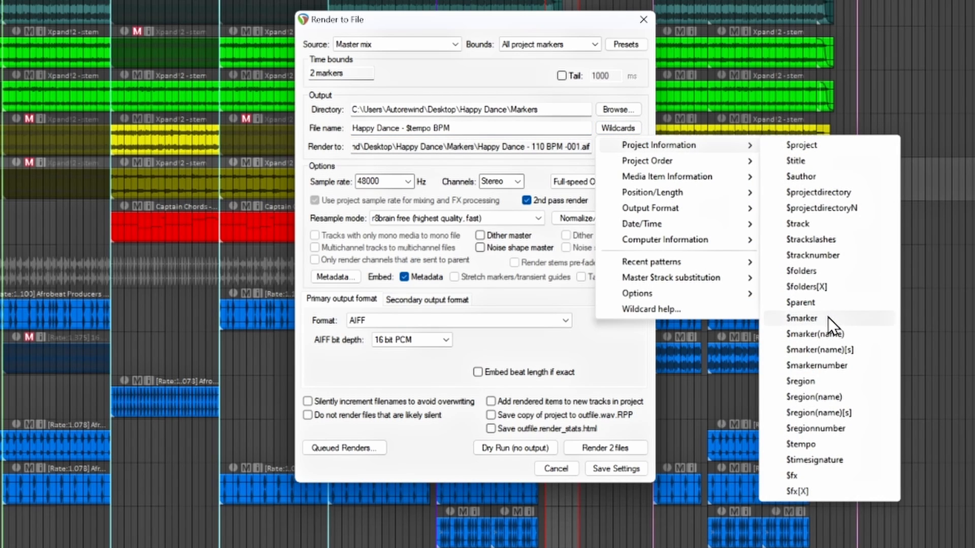
{"action": "left_click", "coordinate": [855, 334]}
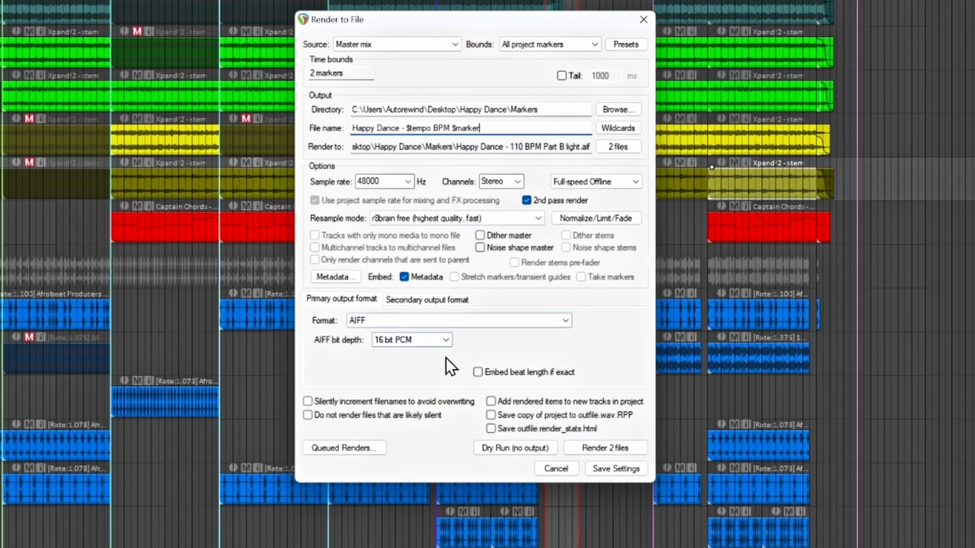
- Set the primary output format to WAV at 24 bit PCM and add the markers render to the queue, keeping the render window open
{"action": "left_click", "coordinate": [460, 318]}
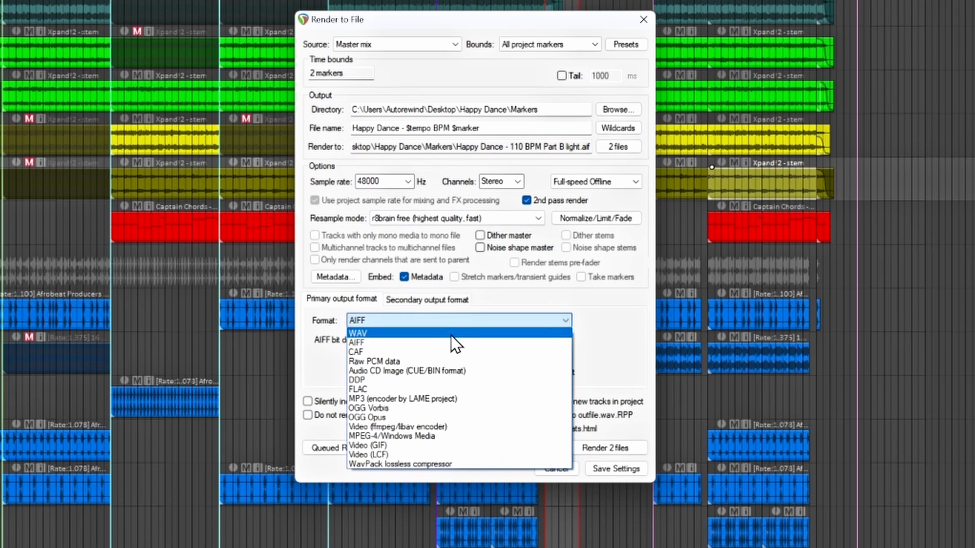
{"action": "left_click", "coordinate": [450, 336]}
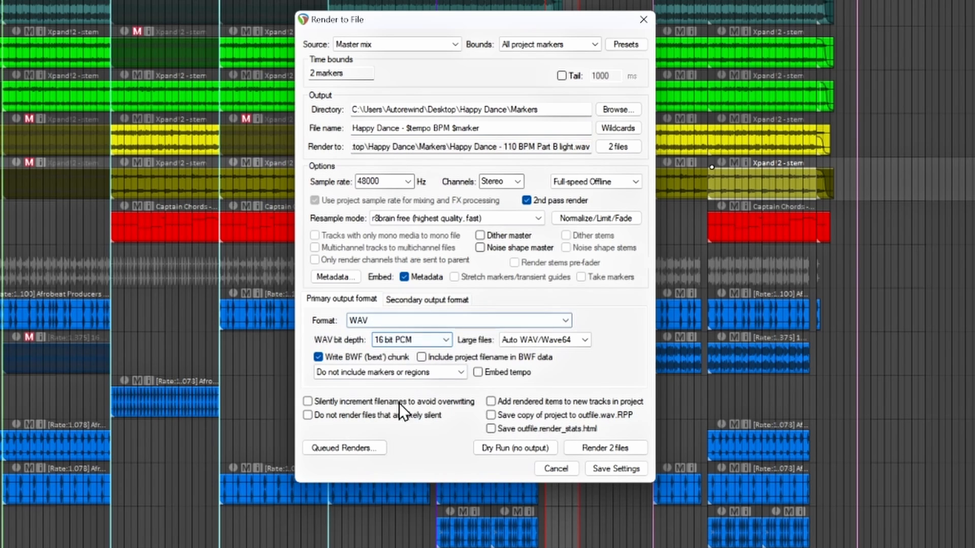
{"action": "left_click", "coordinate": [446, 339]}
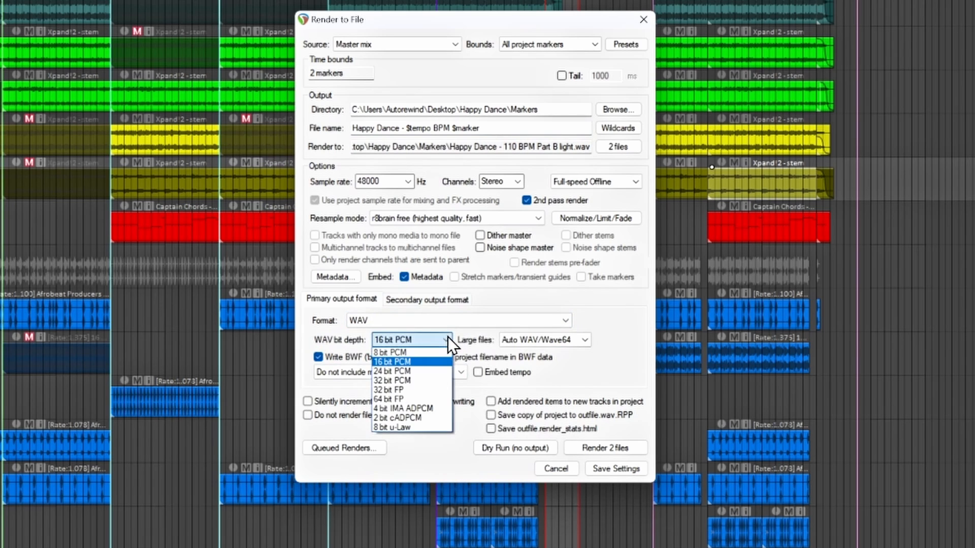
{"action": "left_click", "coordinate": [424, 373]}
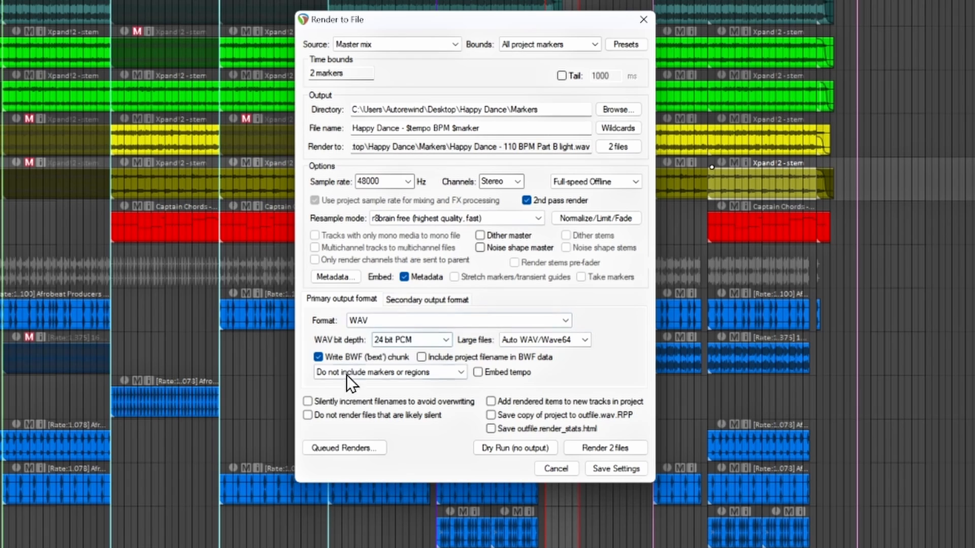
{"action": "left_click", "coordinate": [355, 448]}
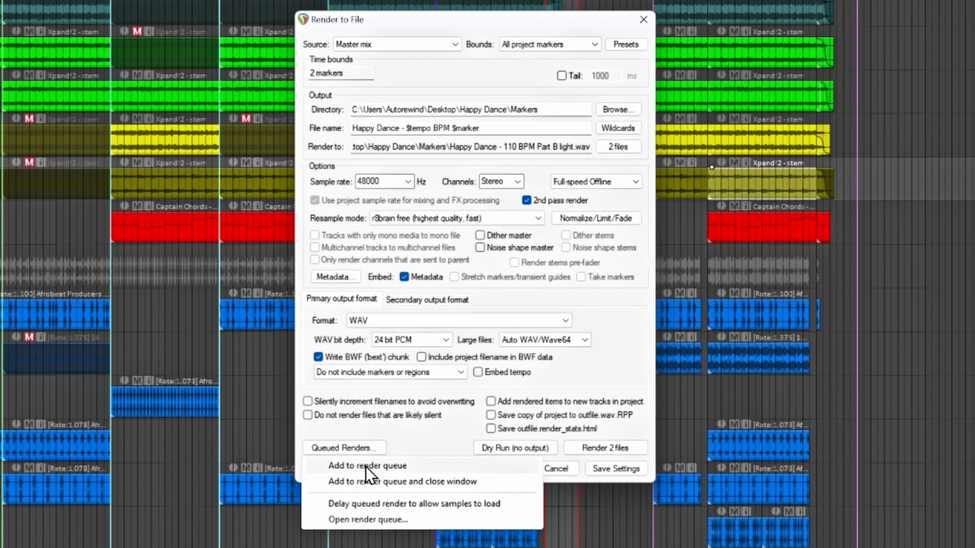
{"action": "left_click", "coordinate": [365, 465]}
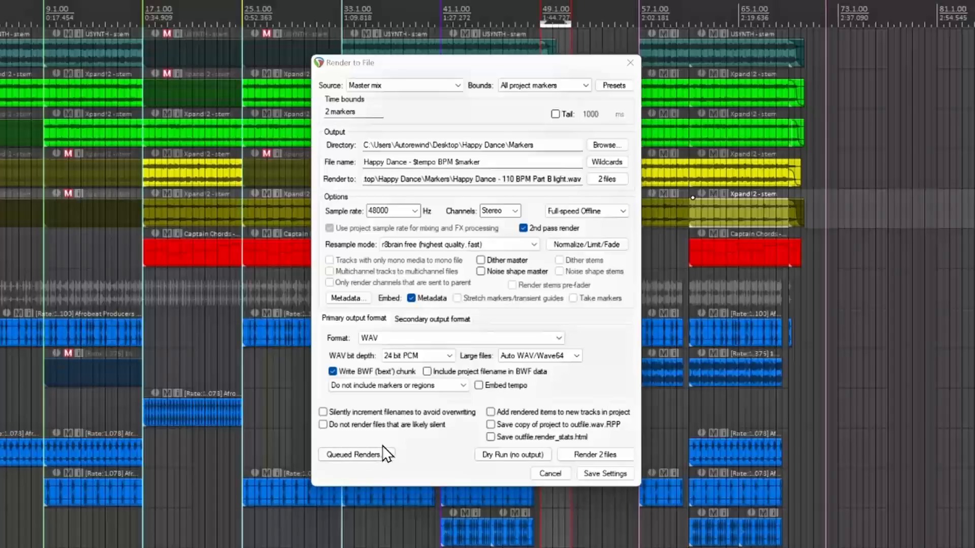
- Open the render queue, render all queued jobs and close the Queued Renders window
{"action": "left_click", "coordinate": [355, 456]}
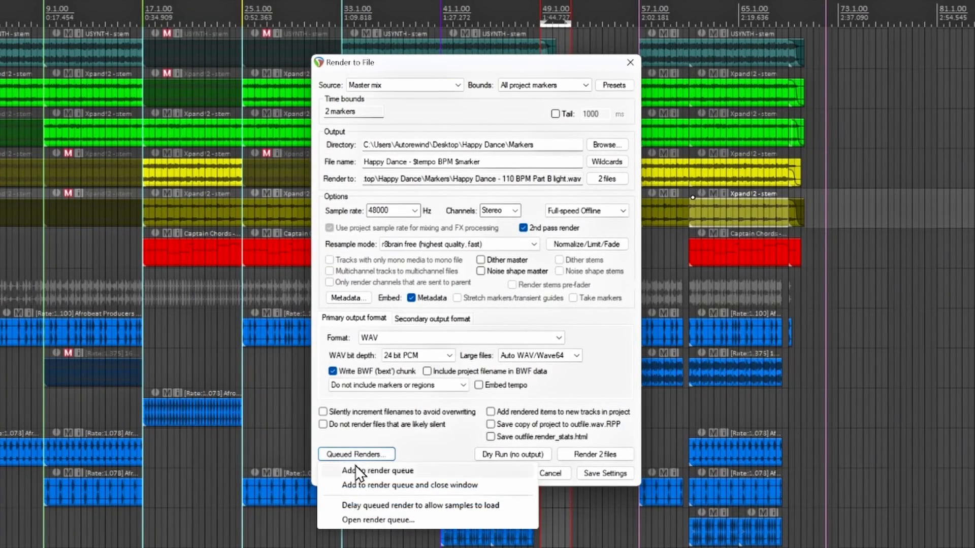
{"action": "left_click", "coordinate": [378, 520]}
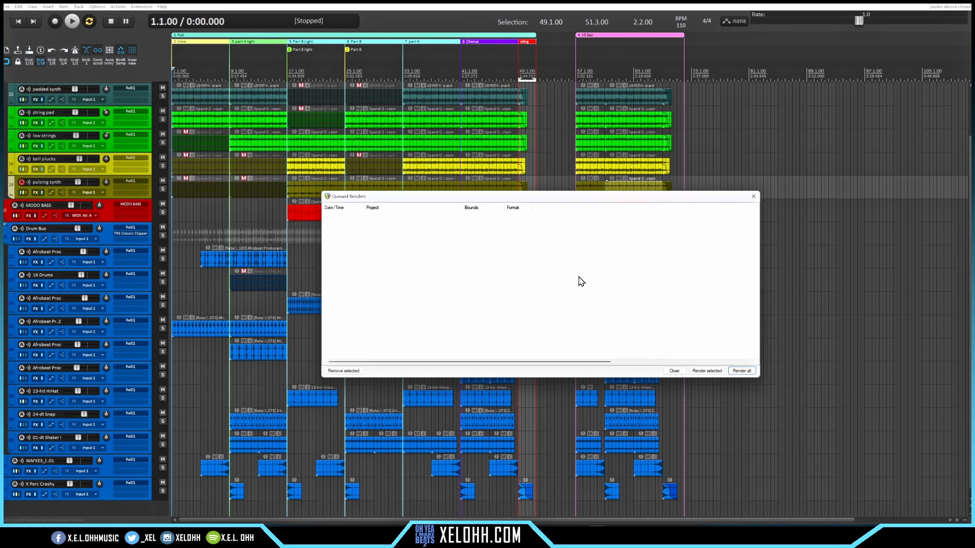
{"action": "left_click", "coordinate": [674, 372]}
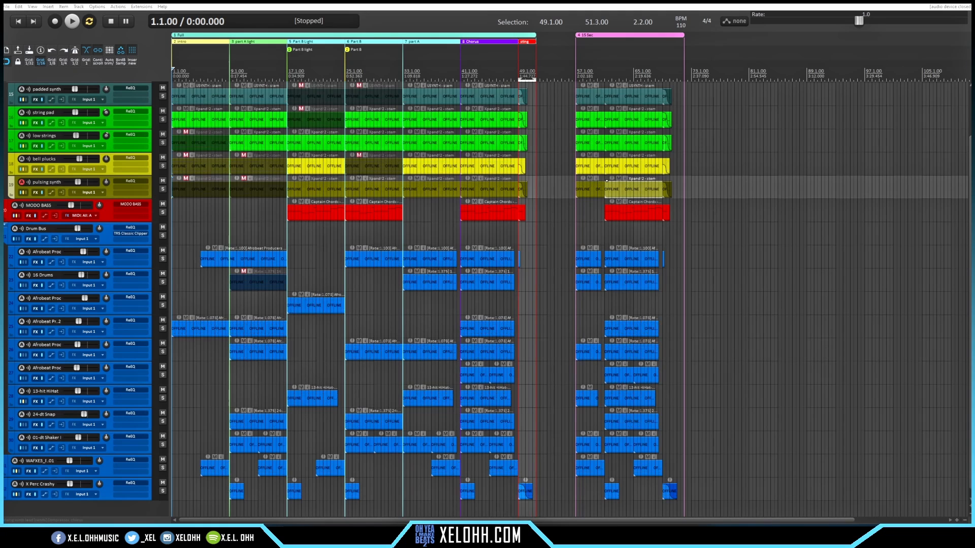
- Switch to File Explorer and open the Happy Dance folder on the Desktop to check the rendered files
{"action": "key", "text": "super+e"}
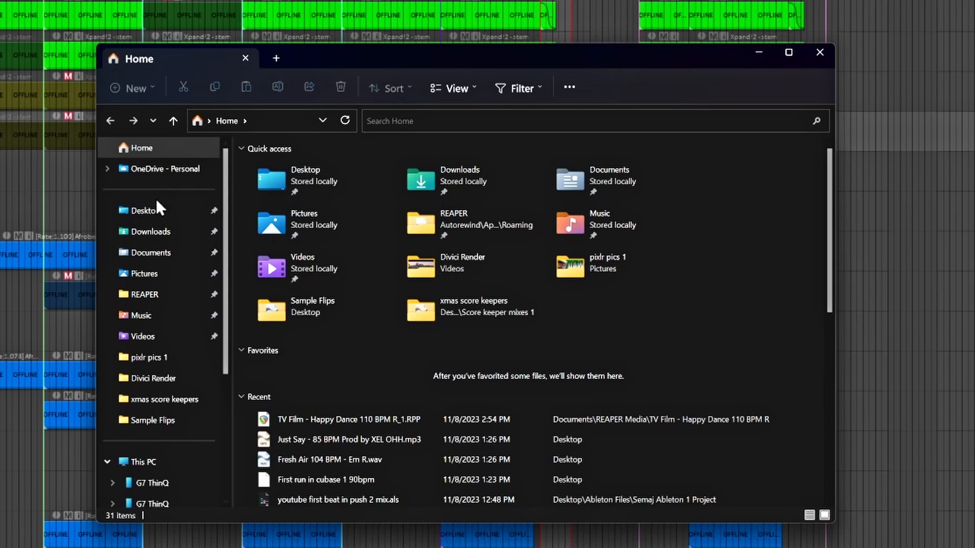
{"action": "left_click", "coordinate": [142, 223]}
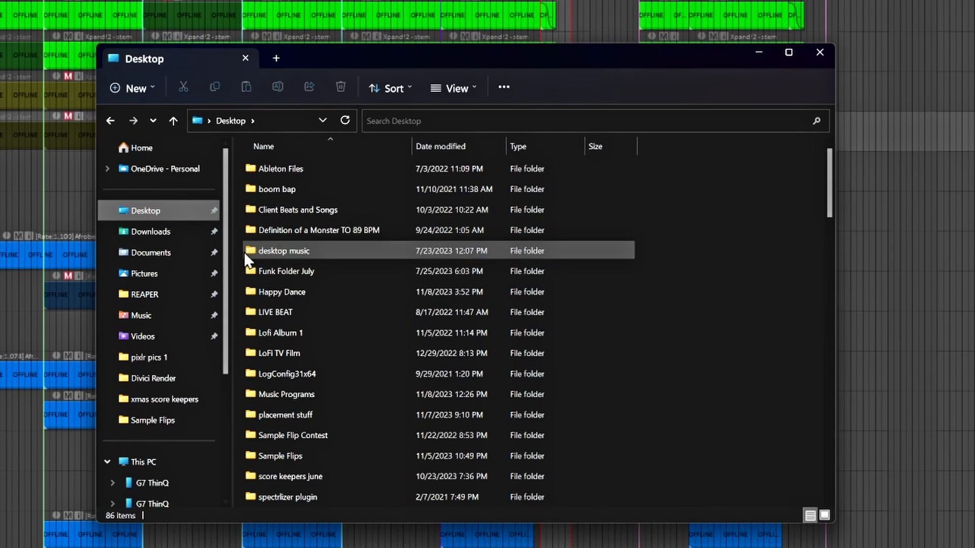
{"action": "double_click", "coordinate": [292, 292]}
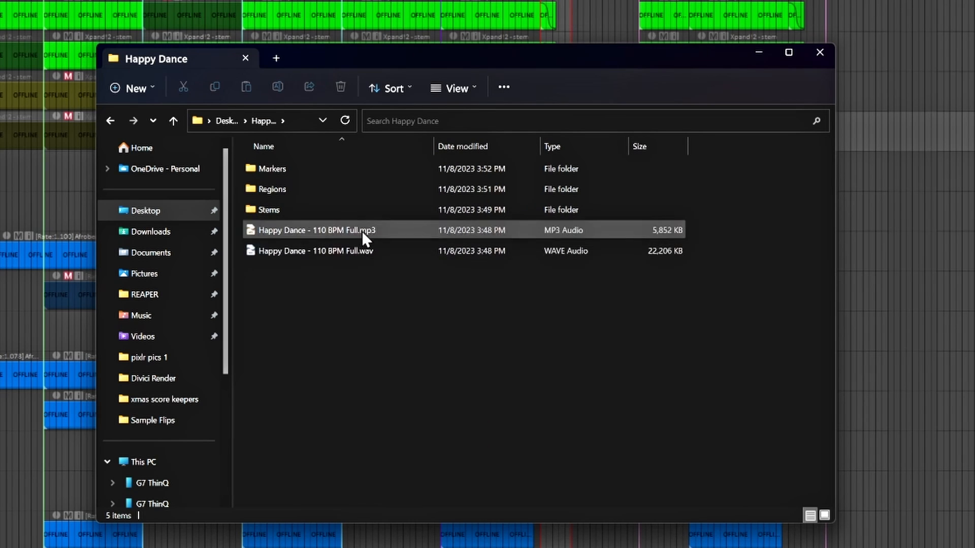
- Open the Stems folder and then the Regions folder, widening the Name column in each to read the full rendered file names
{"action": "double_click", "coordinate": [268, 205]}
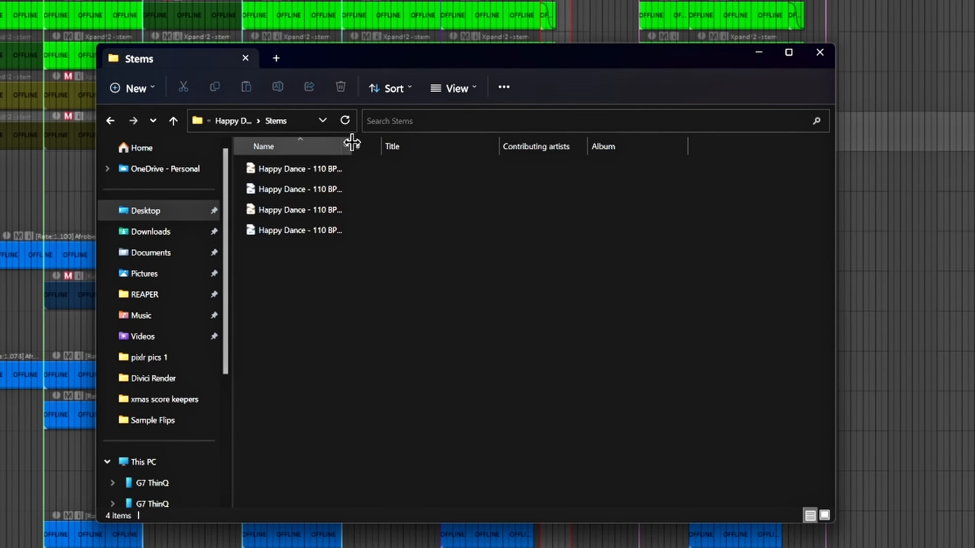
{"action": "left_click_drag", "start_coordinate": [350, 146], "coordinate": [448, 156]}
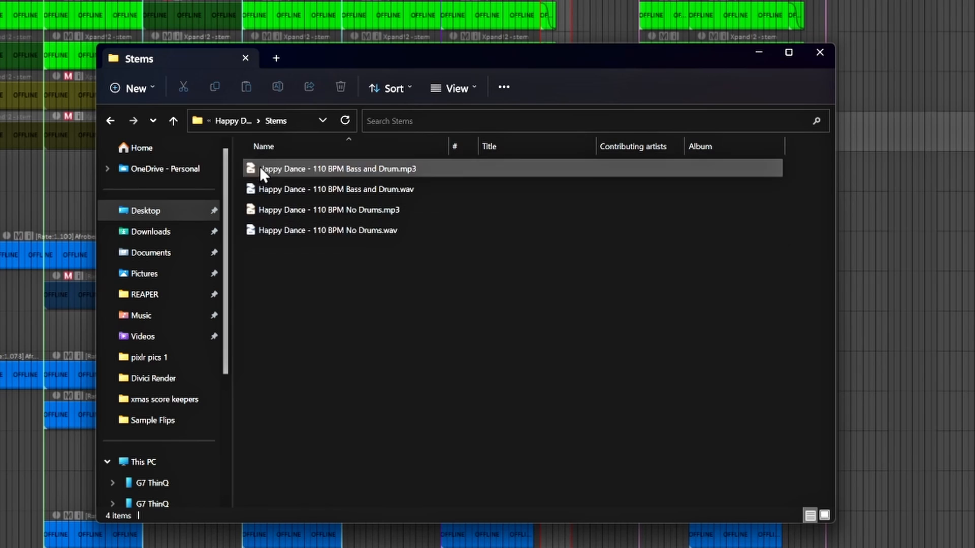
{"action": "left_click", "coordinate": [173, 121]}
{"action": "double_click", "coordinate": [278, 189]}
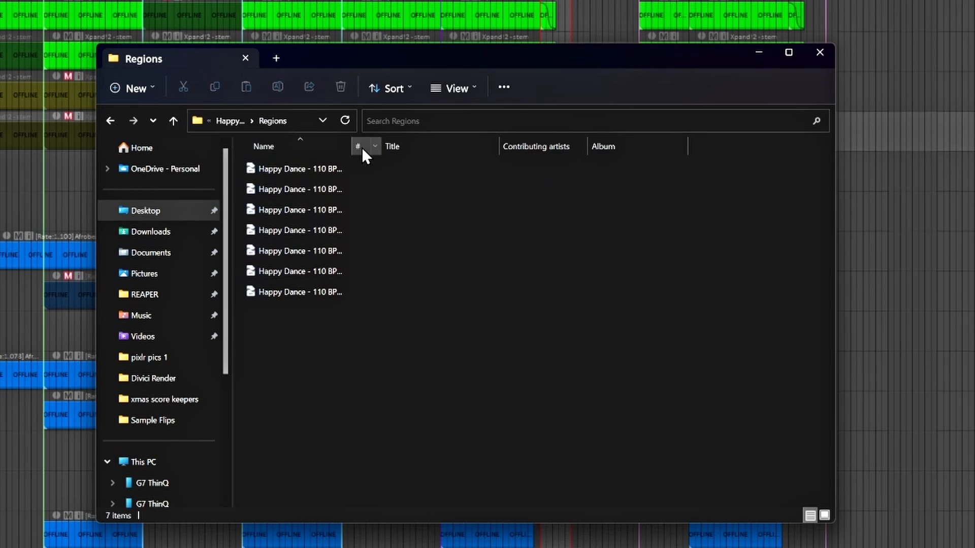
{"action": "left_click_drag", "start_coordinate": [354, 146], "coordinate": [438, 152]}
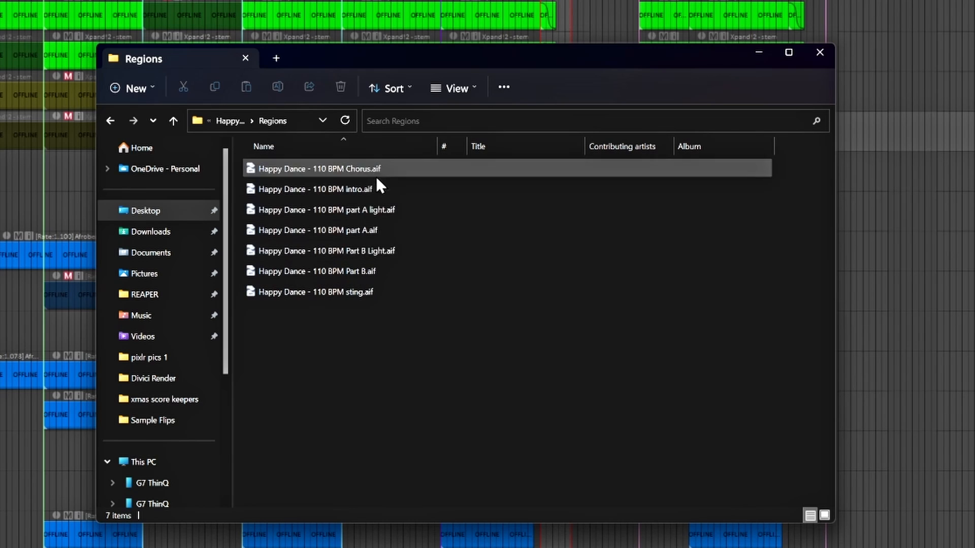
- Go back to the Happy Dance folder and open Markers, widening the Name column to read the full file names
{"action": "left_click", "coordinate": [172, 121]}
{"action": "double_click", "coordinate": [273, 169]}
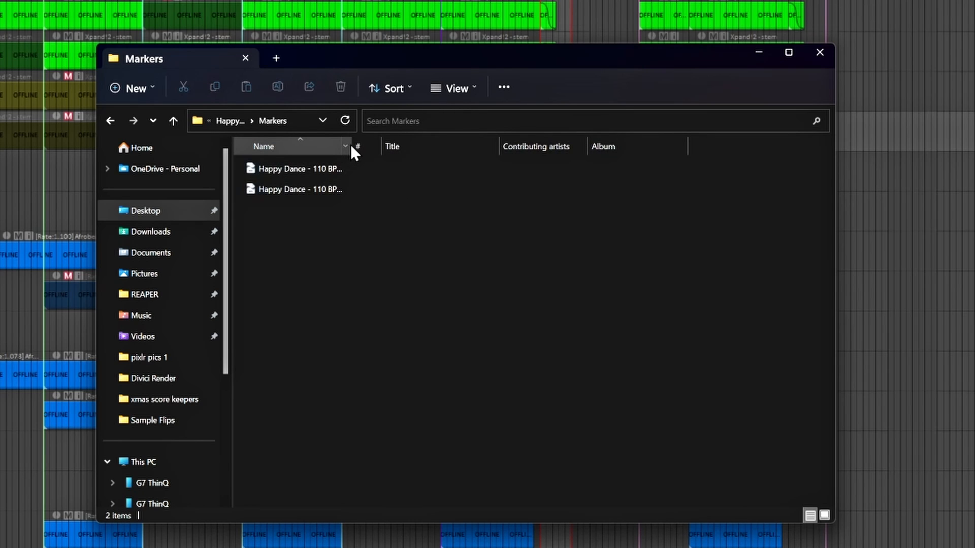
{"action": "left_click_drag", "start_coordinate": [351, 146], "coordinate": [470, 159]}
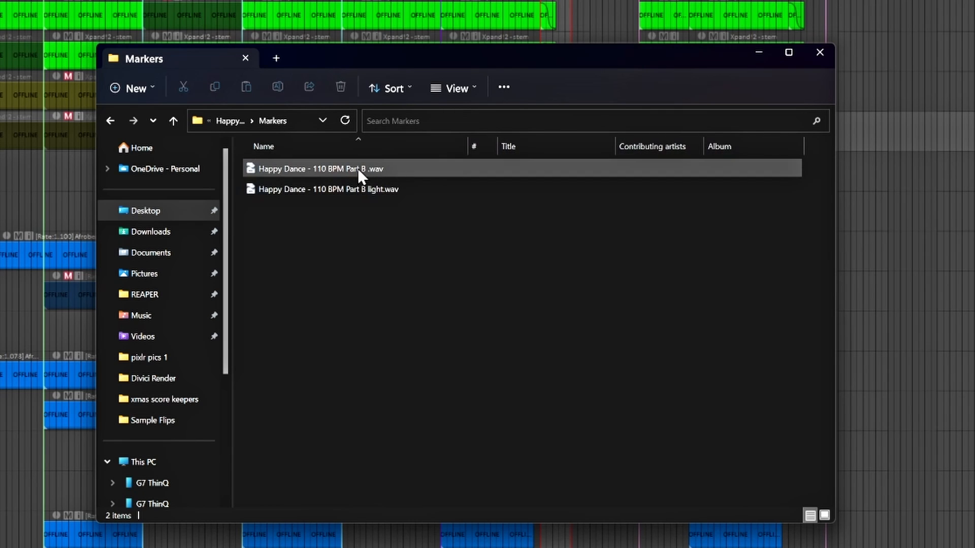